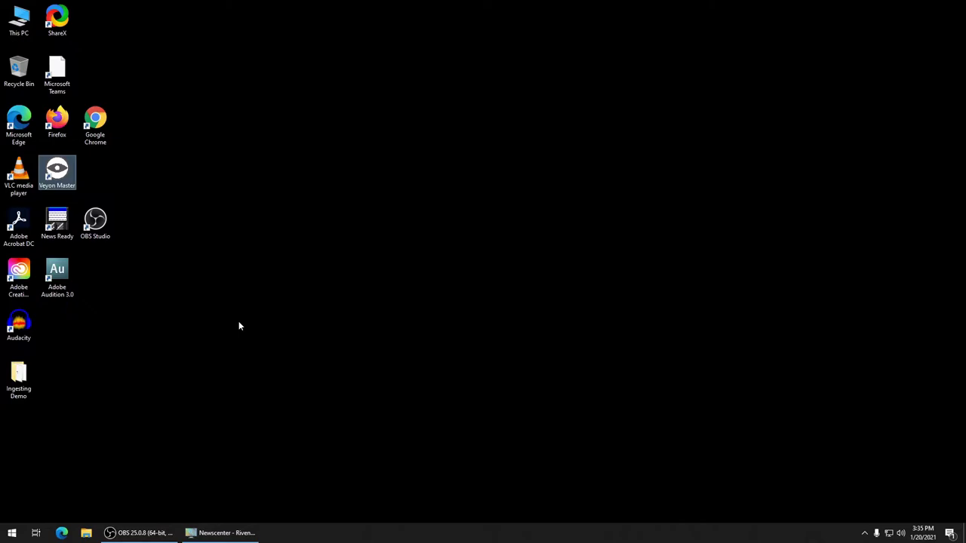
- Launch Adobe Audition 3.0 and switch it from the multitrack session to Edit View
double_click(55, 291)
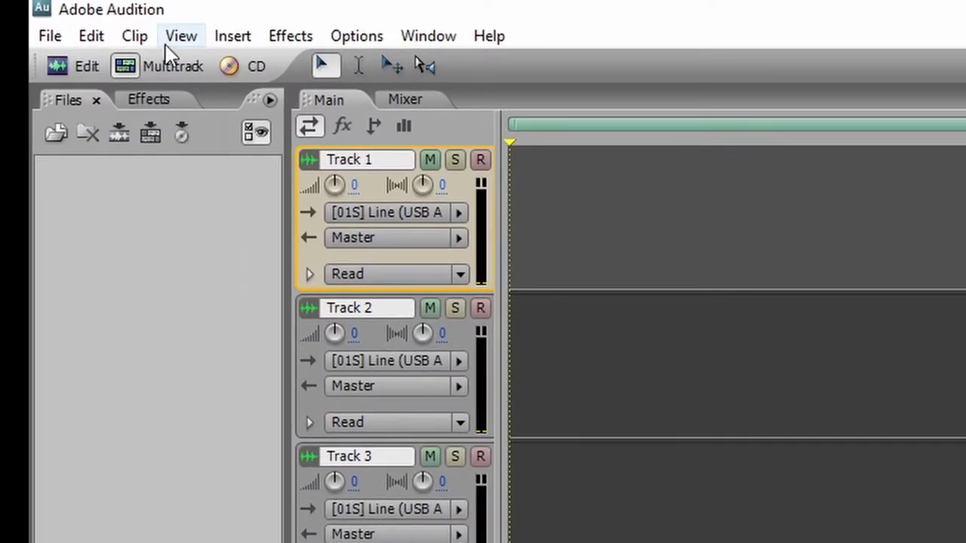
left_click(185, 40)
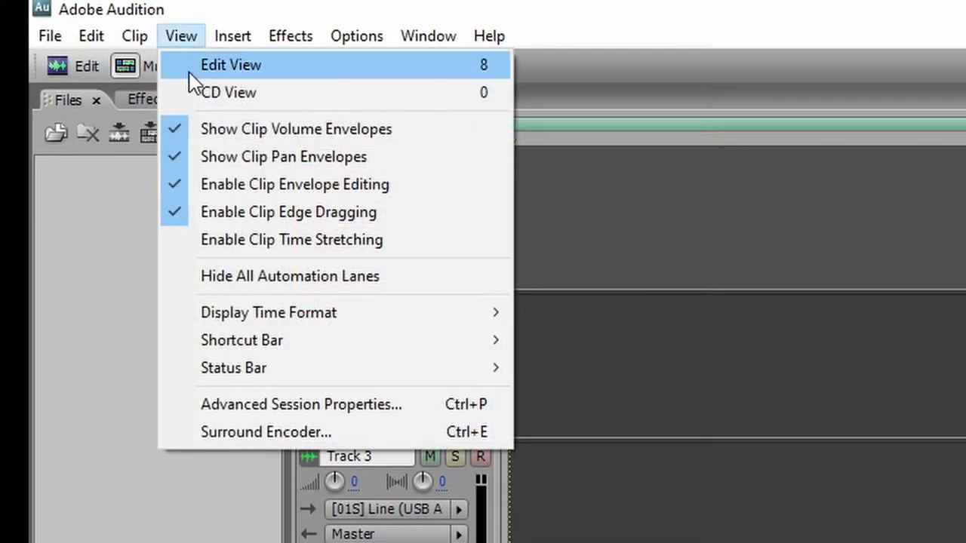
left_click(190, 75)
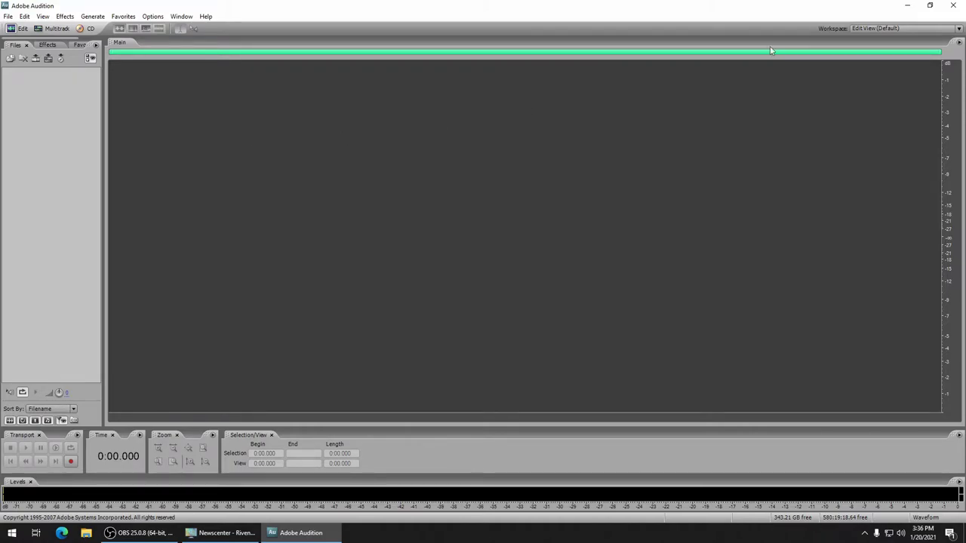
- Minimize Audition and open the Rivendell Import folder on Department_Storage (Z:) in File Explorer
left_click(907, 5)
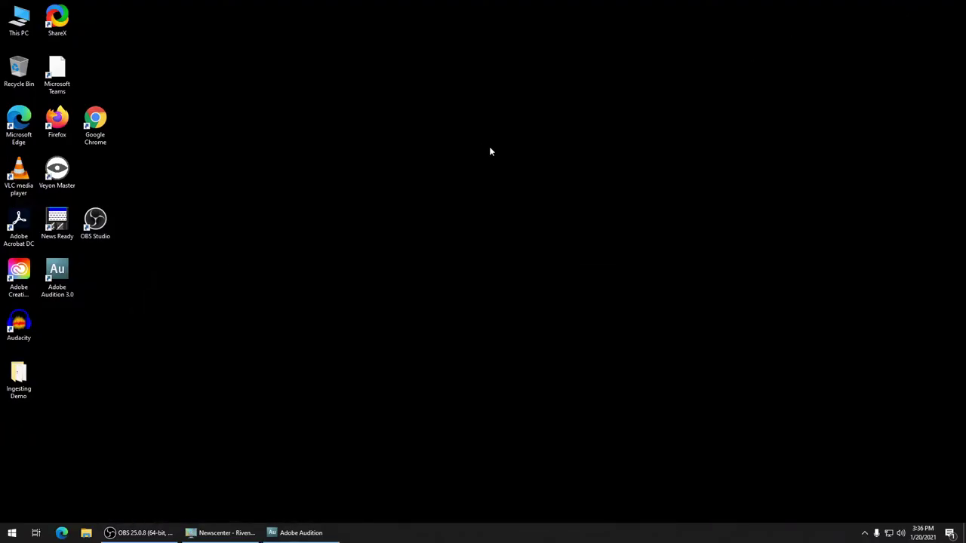
double_click(19, 20)
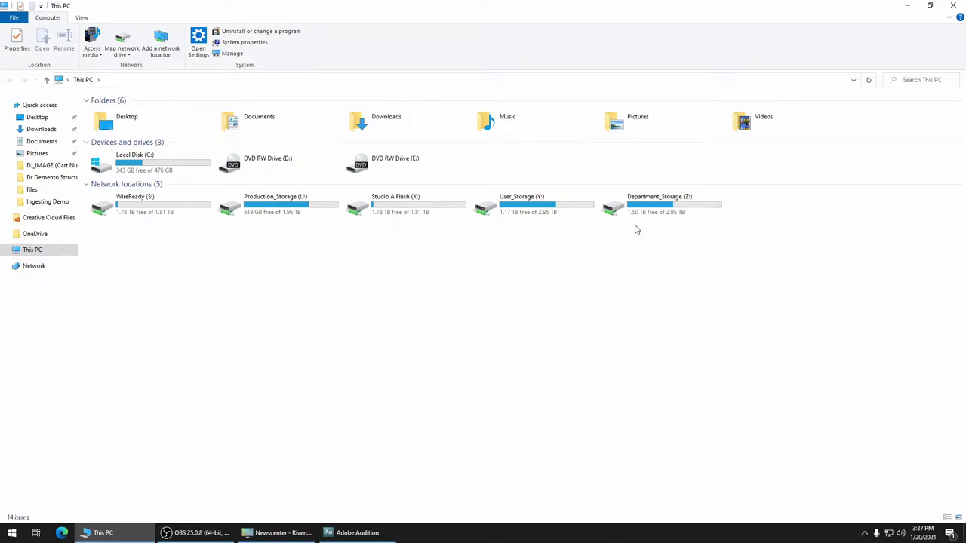
left_click(653, 204)
double_click(653, 203)
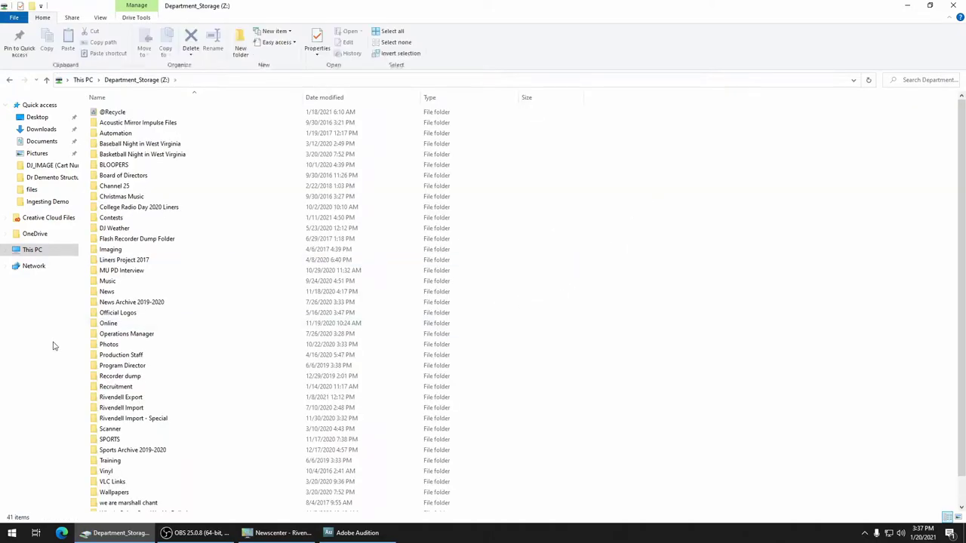
left_click(104, 408)
double_click(104, 408)
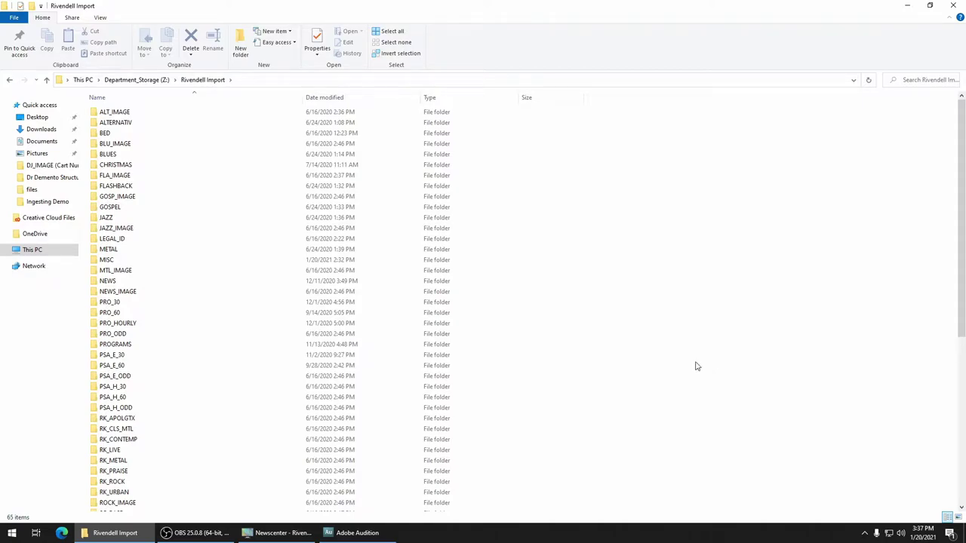
- Look inside the ALTERNATIV category folder, return to Rivendell Import and open the MISC folder
double_click(117, 123)
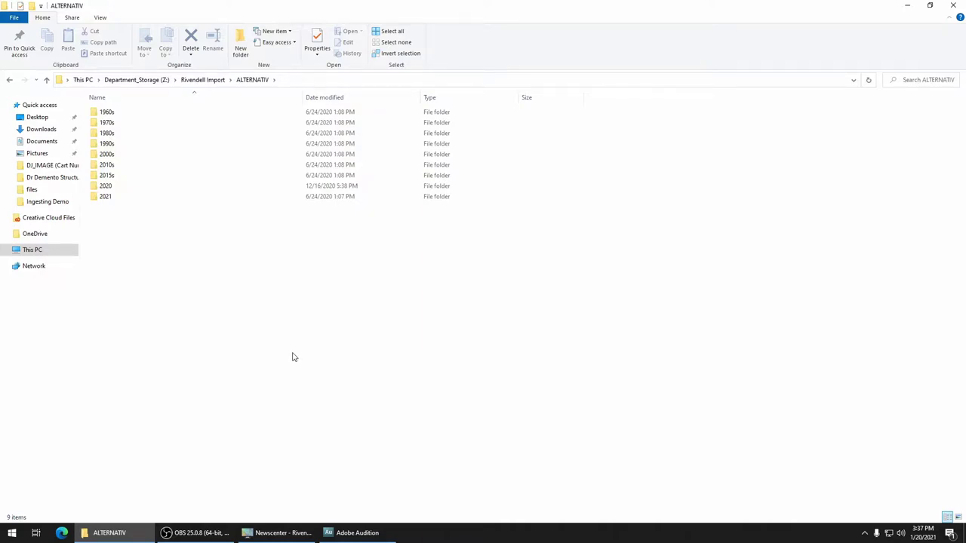
left_click(206, 80)
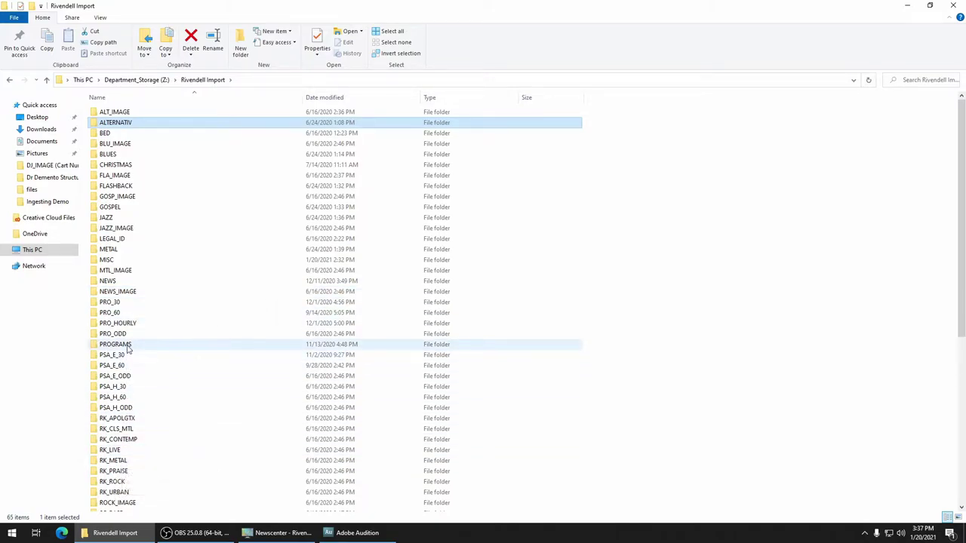
left_click(120, 261)
double_click(119, 263)
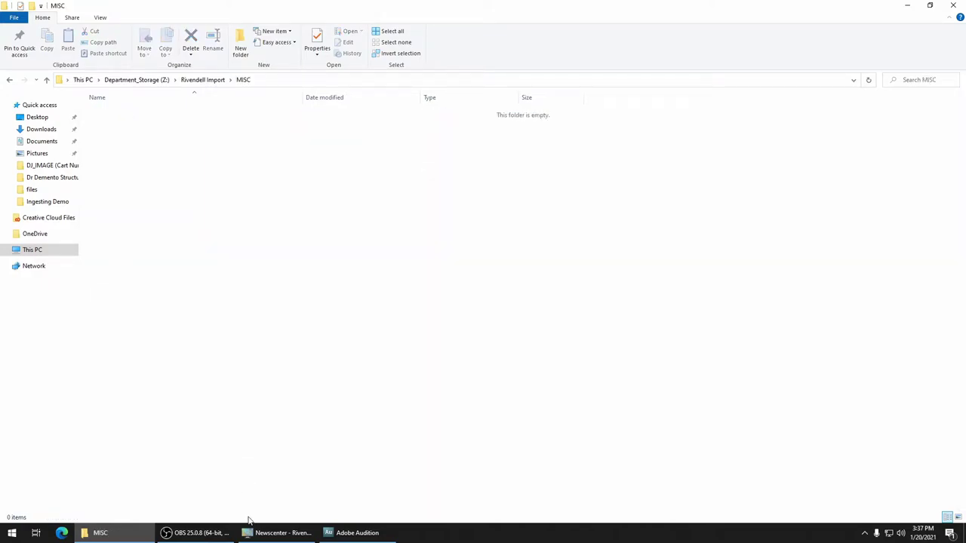
- Switch back to Adobe Audition, check the waveform boundary line settings in the Display preferences, and accept them
left_click(351, 537)
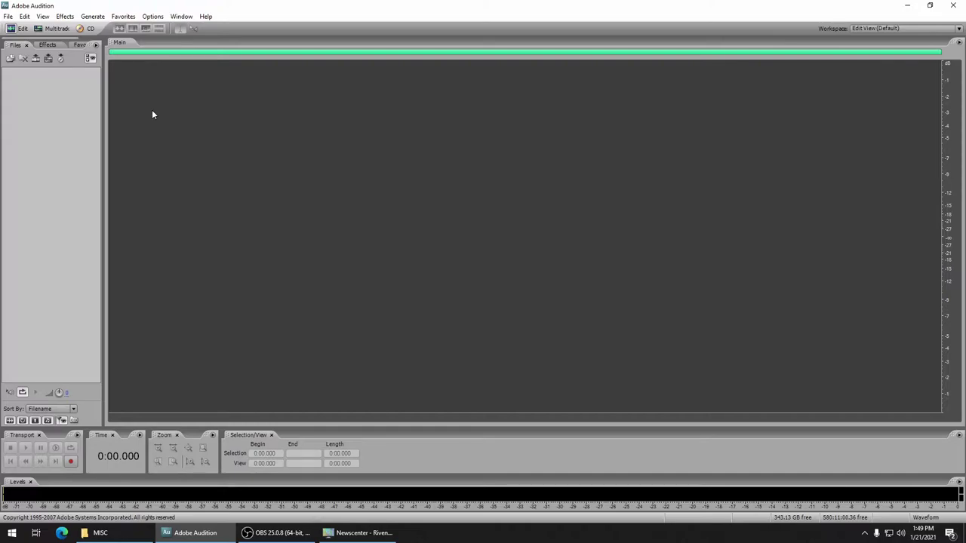
left_click(25, 16)
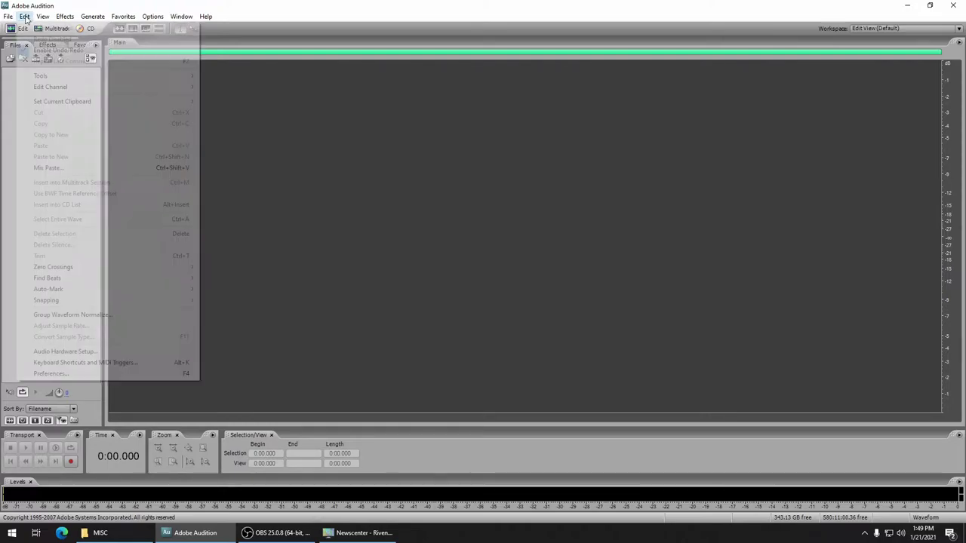
left_click(149, 375)
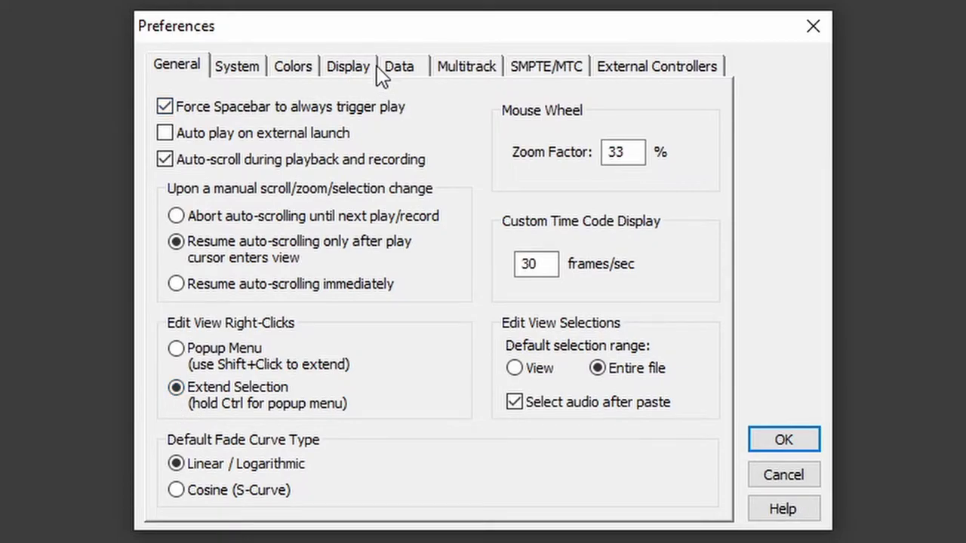
left_click(354, 72)
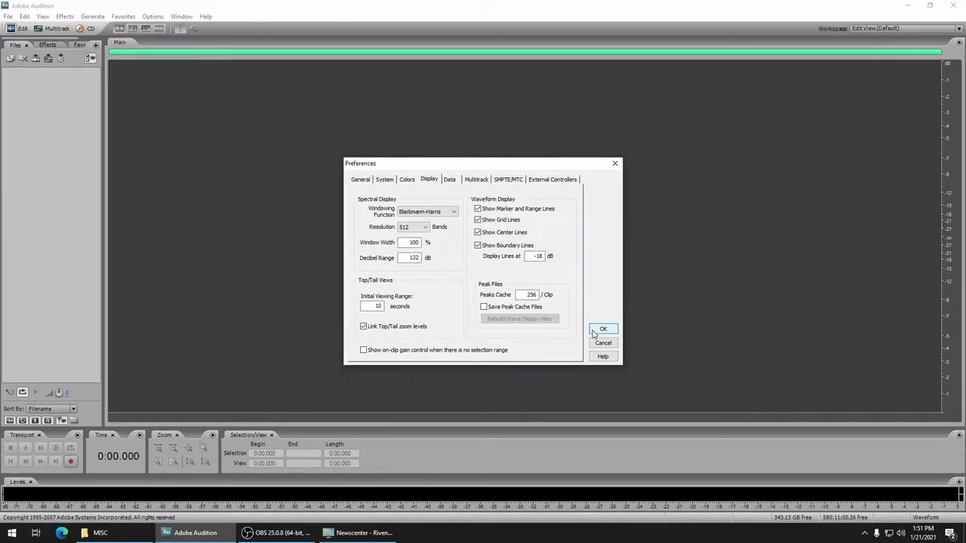
left_click(593, 332)
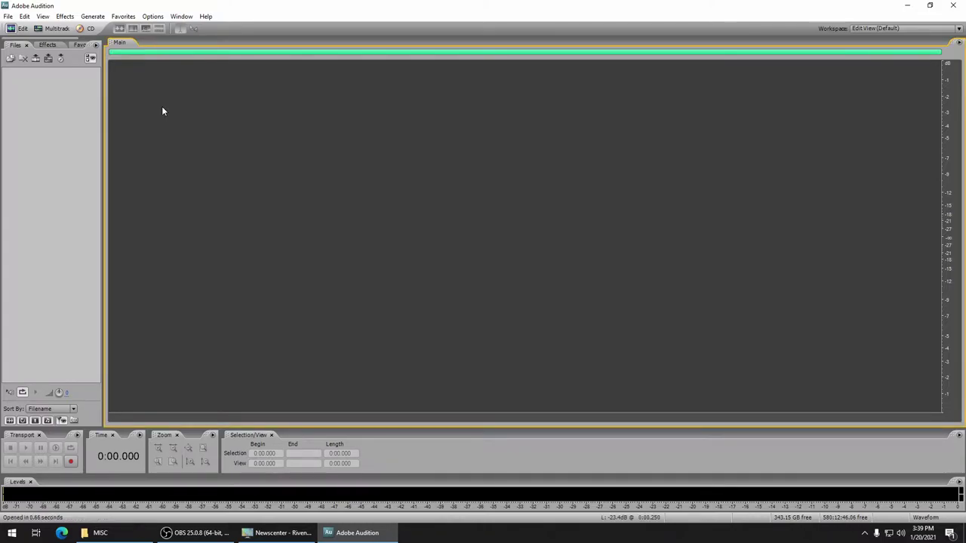
- Open Demo File Edit.wav from the Ingesting Demo folder on the Desktop
left_click(8, 16)
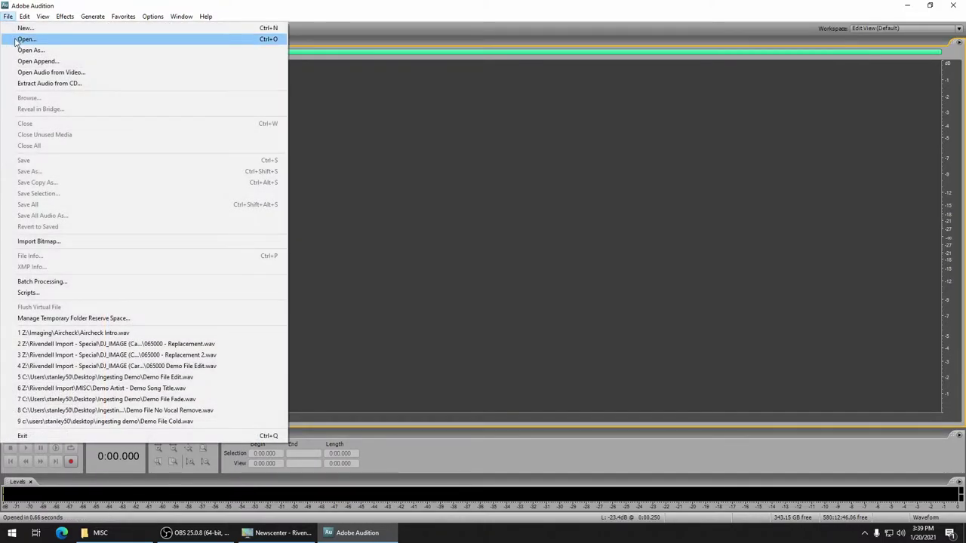
left_click(17, 40)
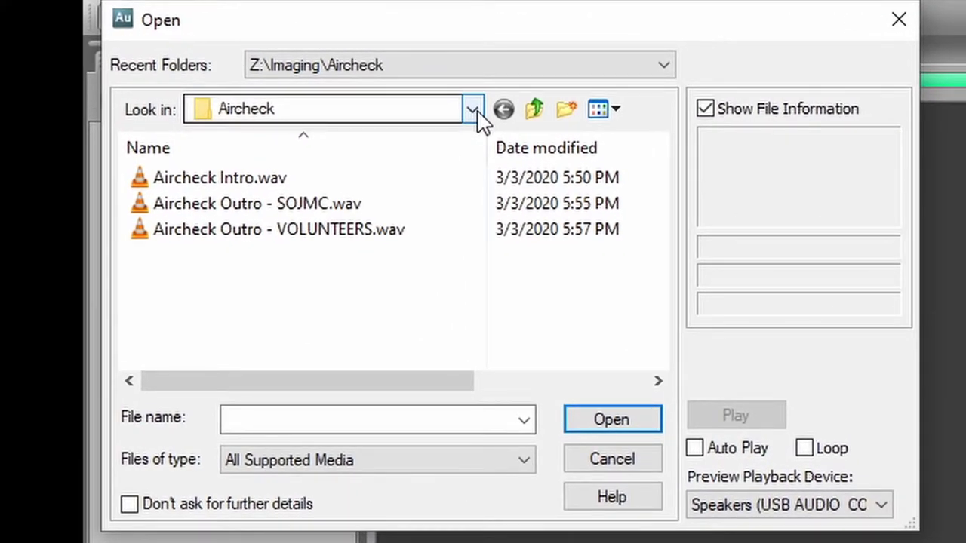
left_click(472, 111)
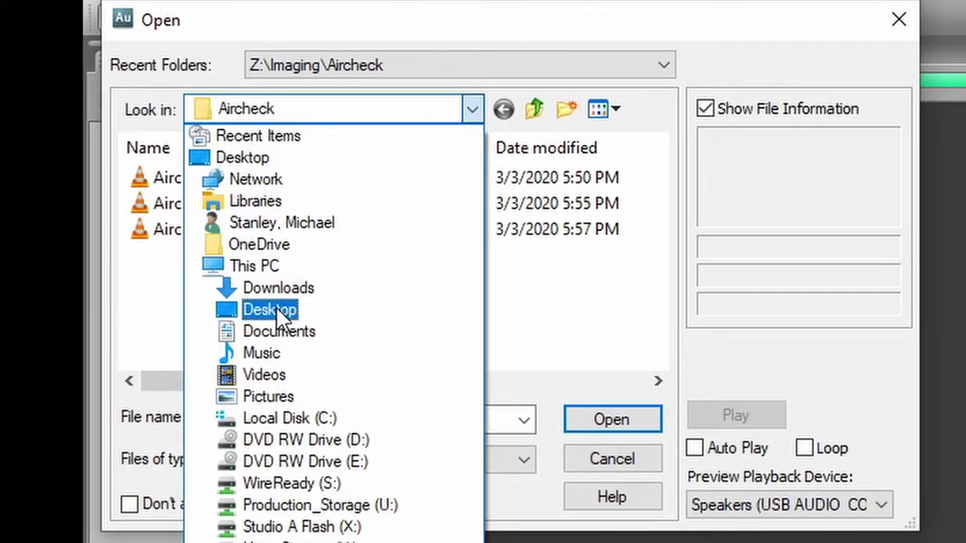
left_click(275, 309)
double_click(243, 185)
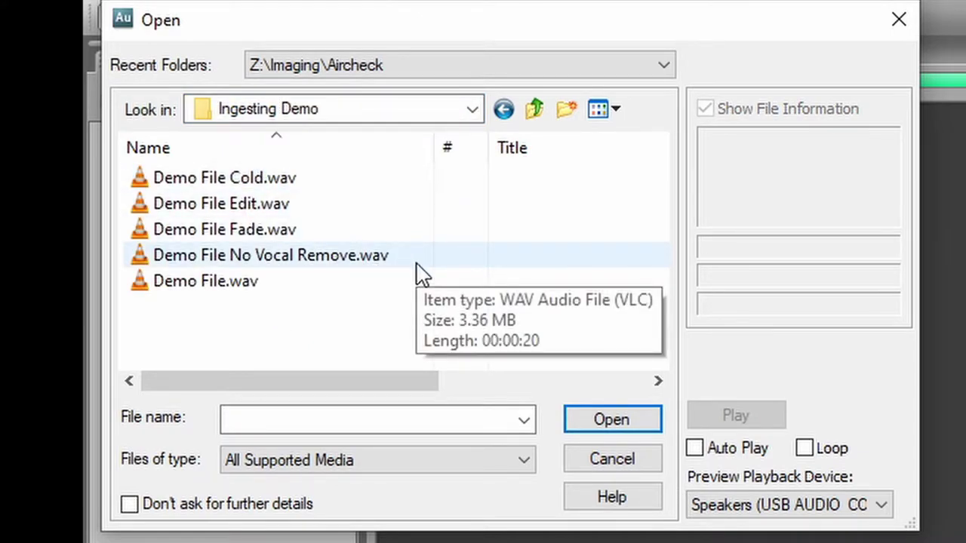
left_click(254, 205)
left_click(589, 421)
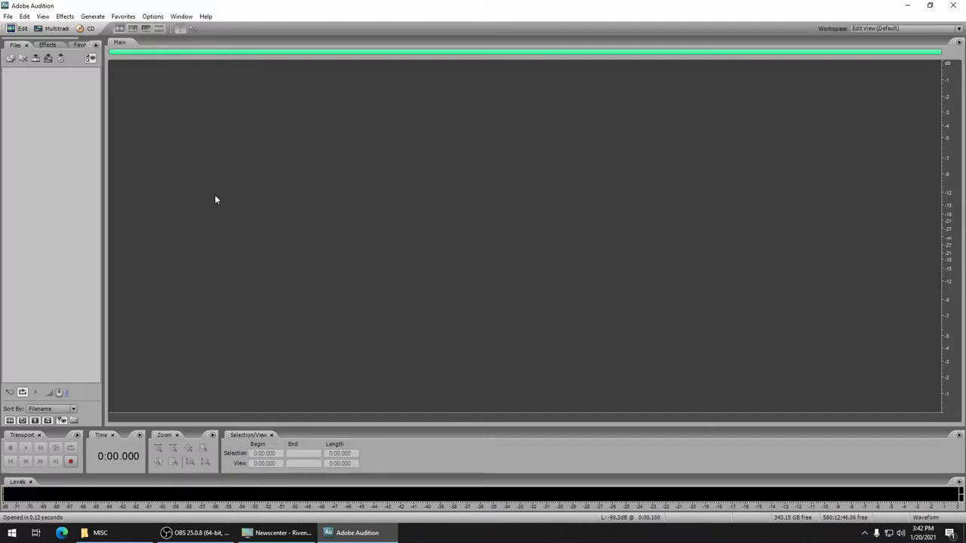
- Start Extract Audio from CD and review the available disc drives, keeping drive F: as the source
left_click(8, 16)
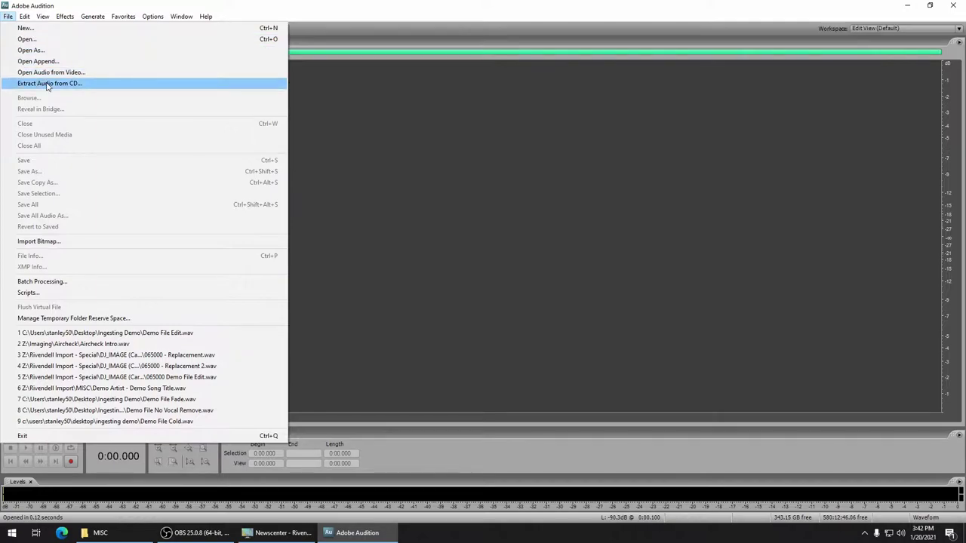
left_click(47, 83)
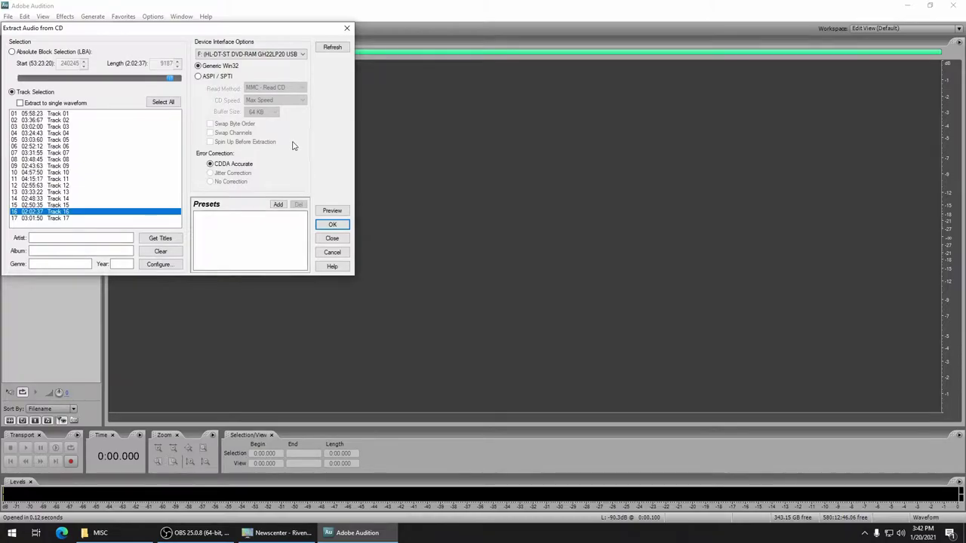
left_click_drag(224, 28, 434, 97)
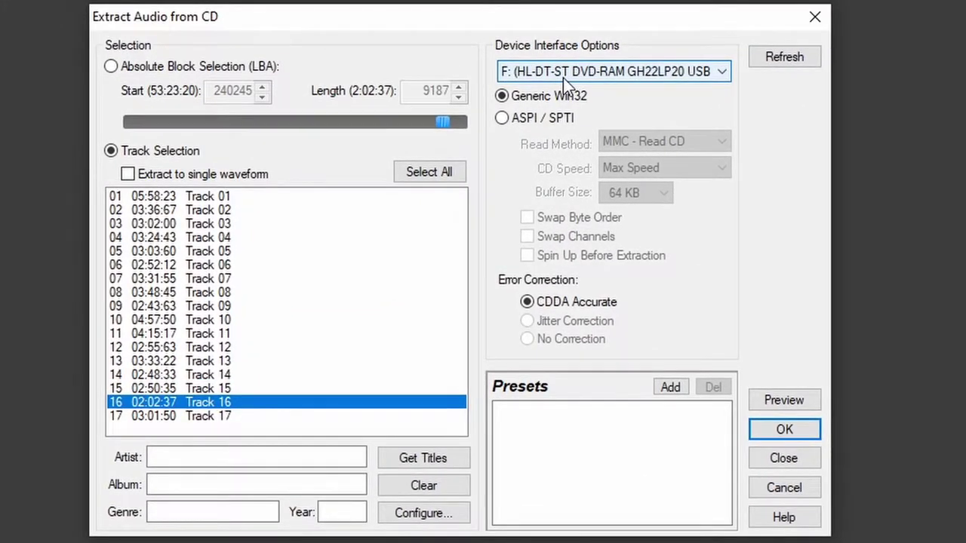
left_click(563, 78)
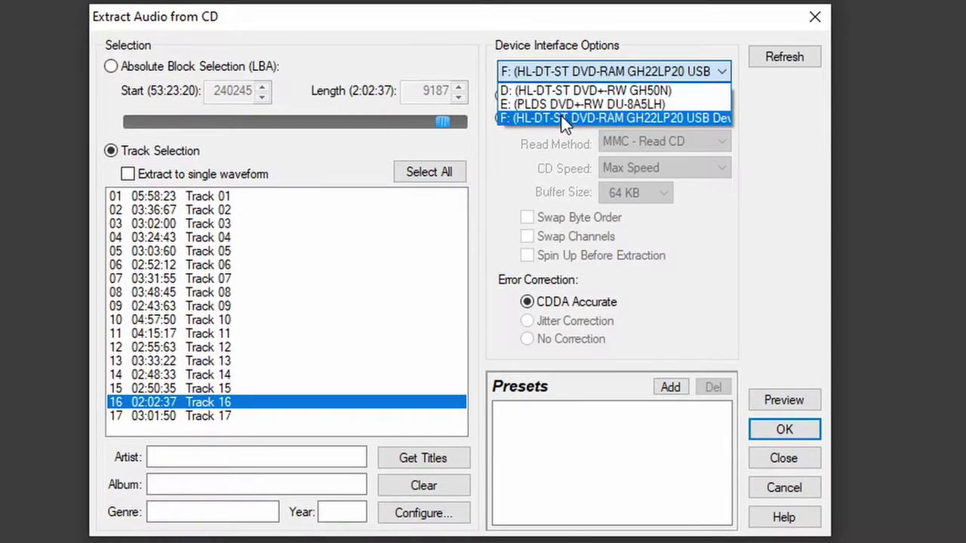
left_click(611, 50)
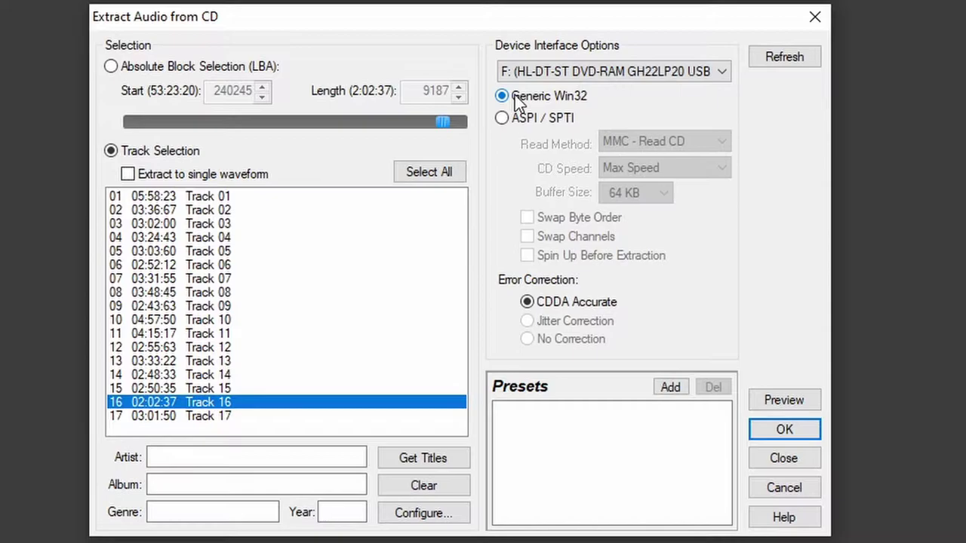
- Try selecting tracks 02, 04 and 08 together, then select and unselect all tracks of the CD
left_click(195, 239)
left_click(201, 292)
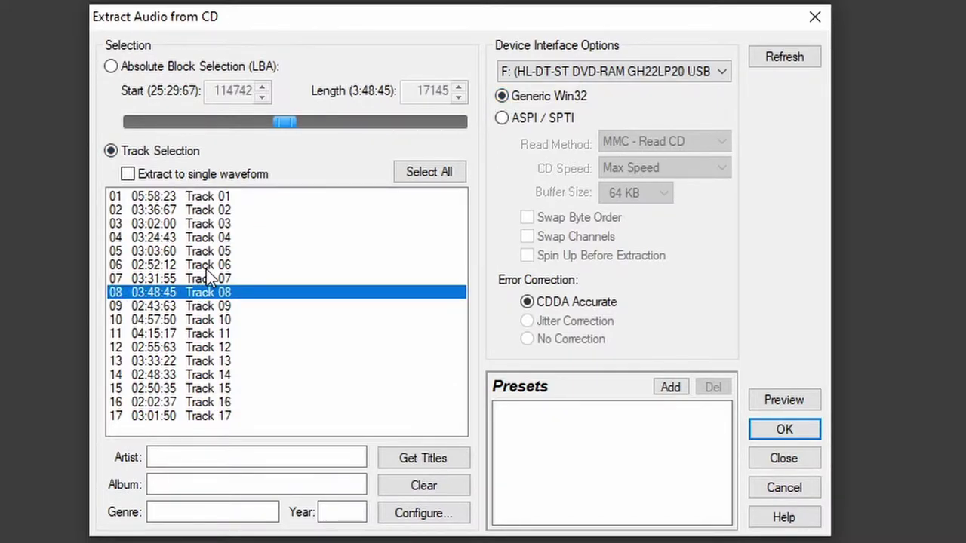
left_click(216, 237, "ctrl")
left_click(222, 212, "ctrl")
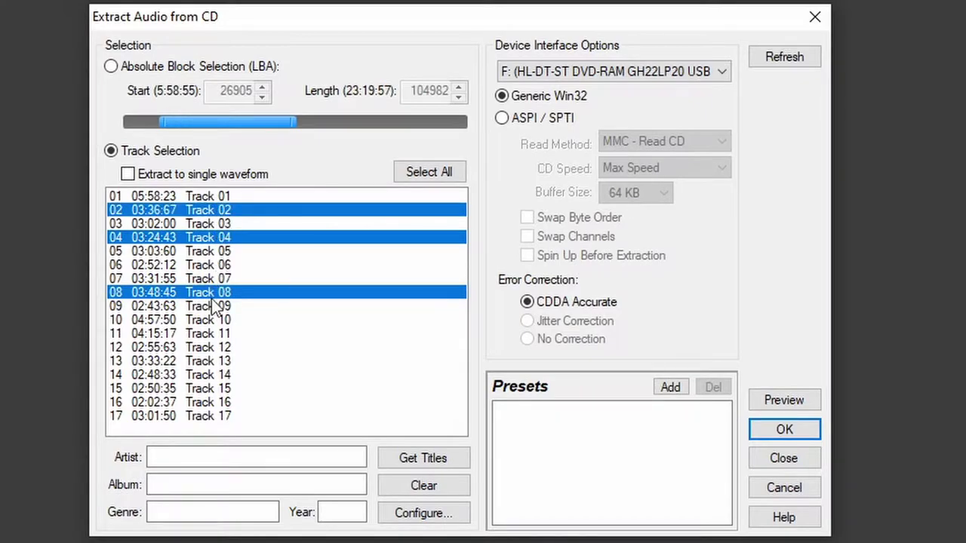
left_click(409, 172)
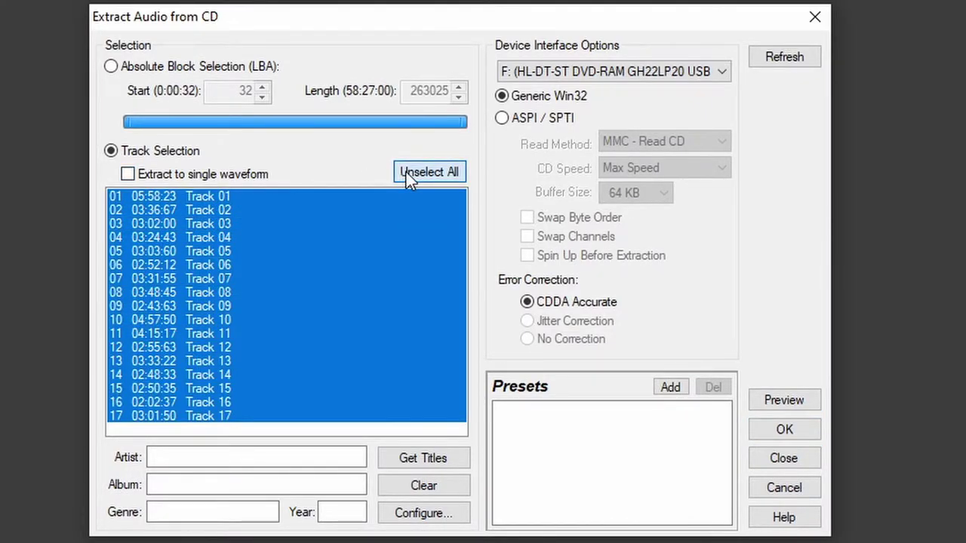
left_click(406, 173)
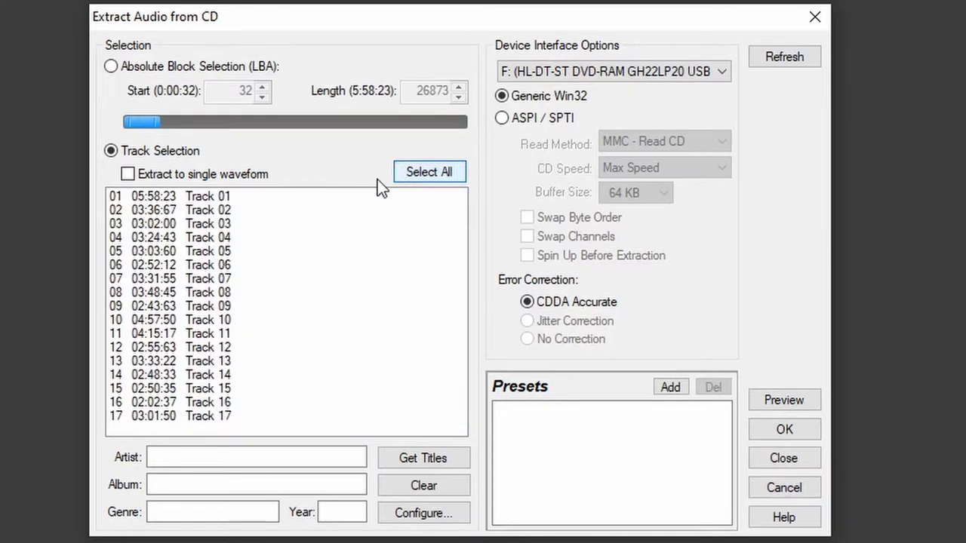
- Select only Track 16 of the CD and run the extraction
left_click(194, 403)
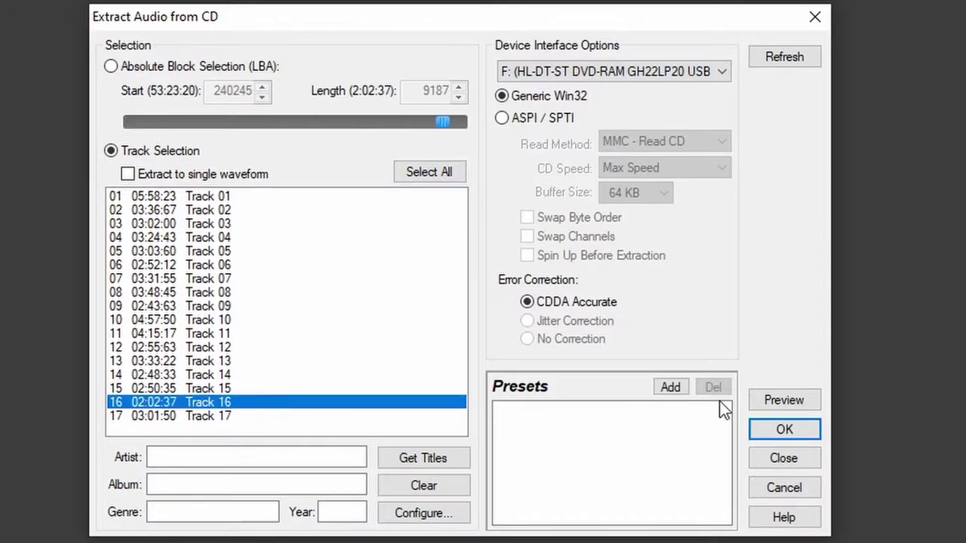
left_click(758, 430)
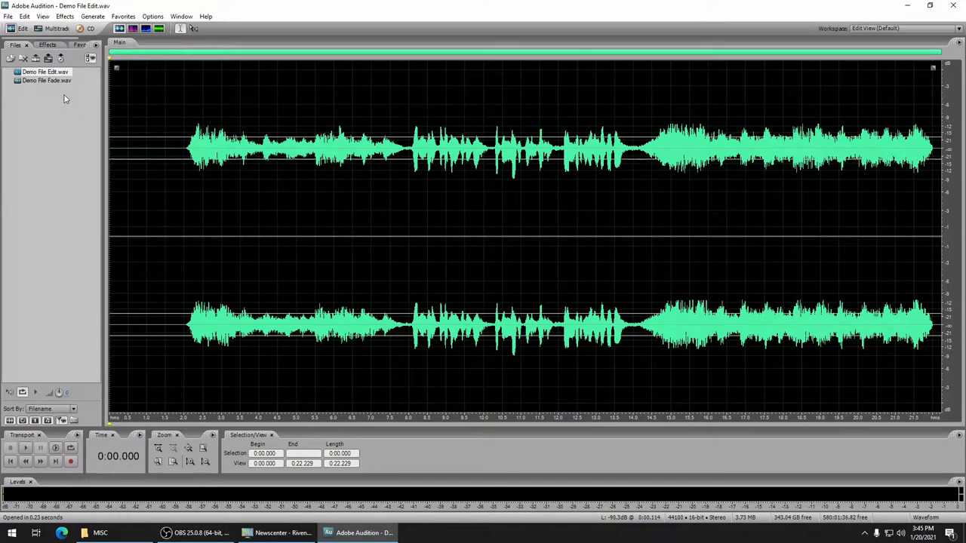
- Switch the waveform display back and forth between Demo File Fade.wav and Demo File Edit.wav
left_click(53, 81)
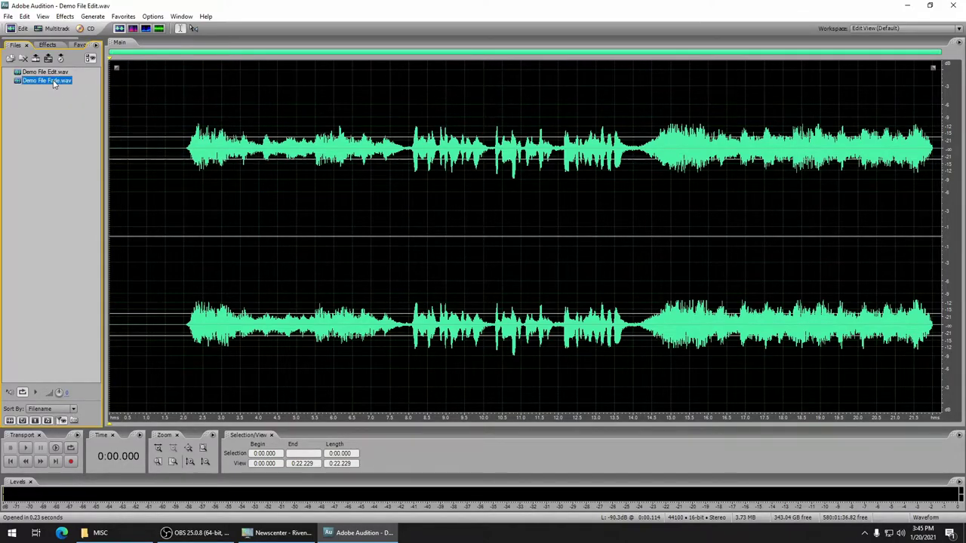
double_click(53, 81)
double_click(55, 73)
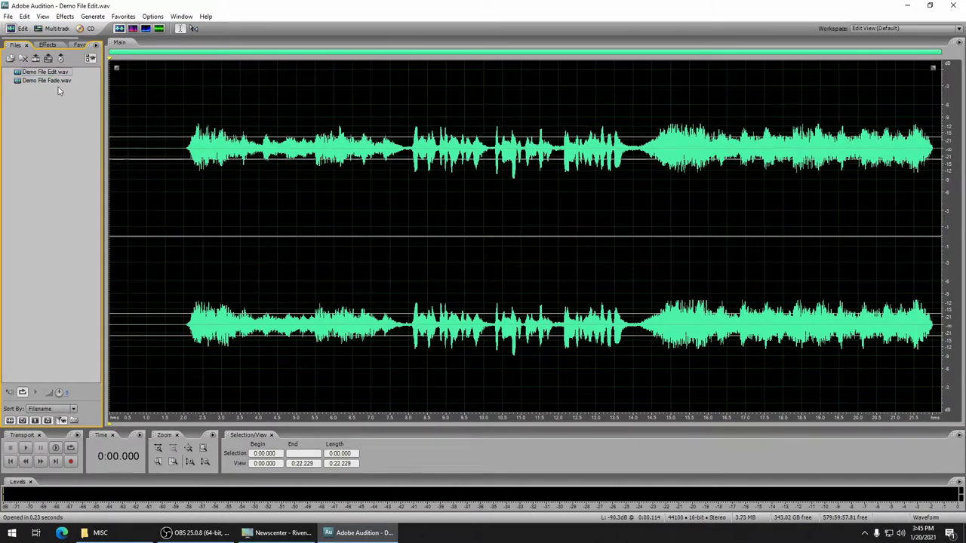
double_click(59, 80)
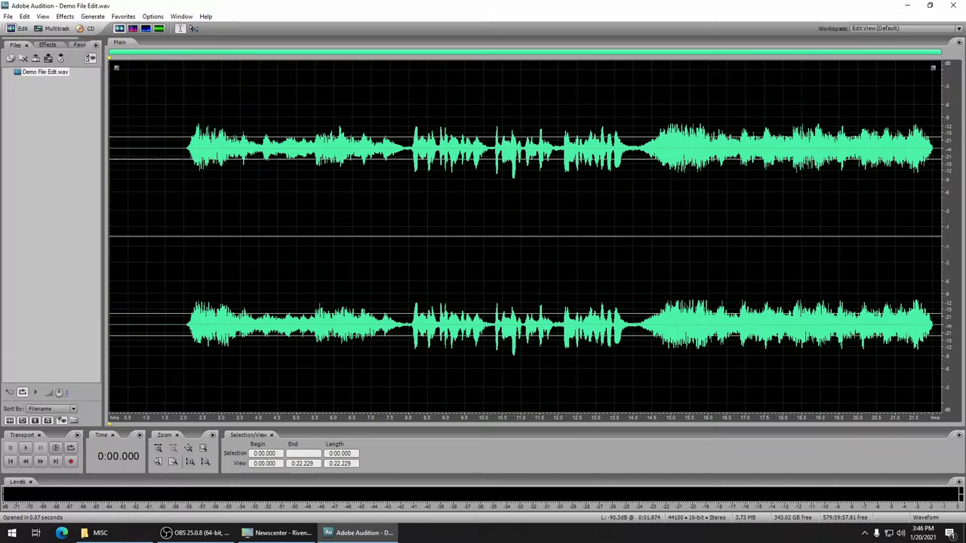
- Play Demo File Edit.wav briefly from 0:02.000 and again from about 0:13.090, stopping each playback
left_click(183, 227)
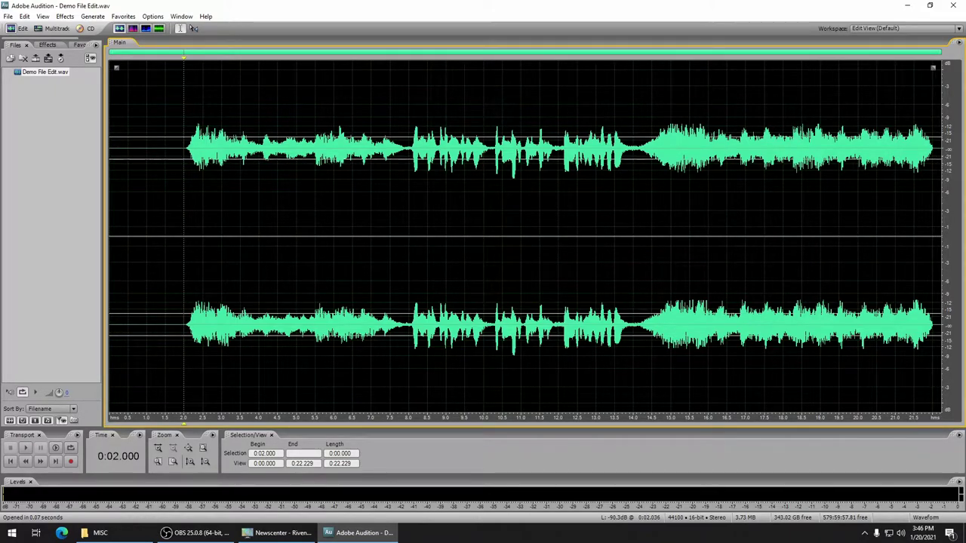
key("space")
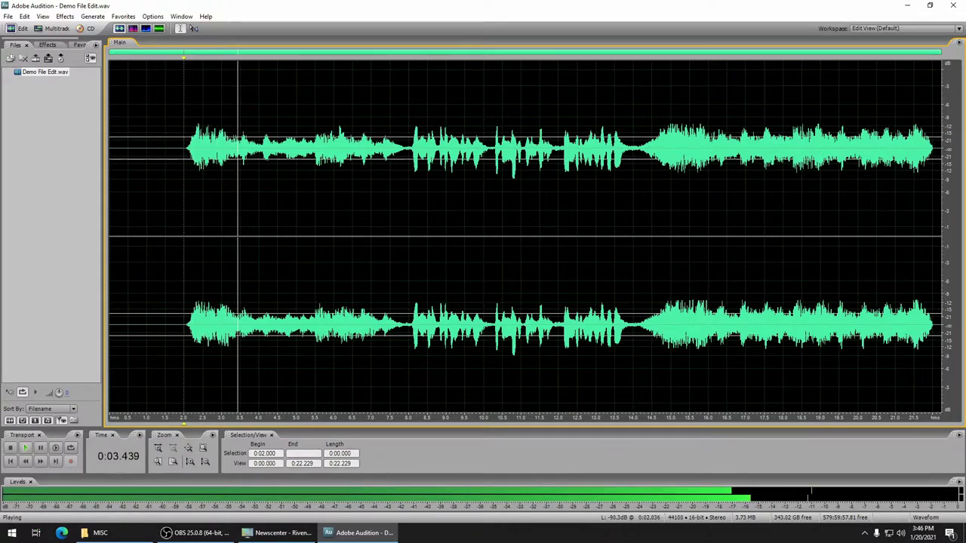
key("space")
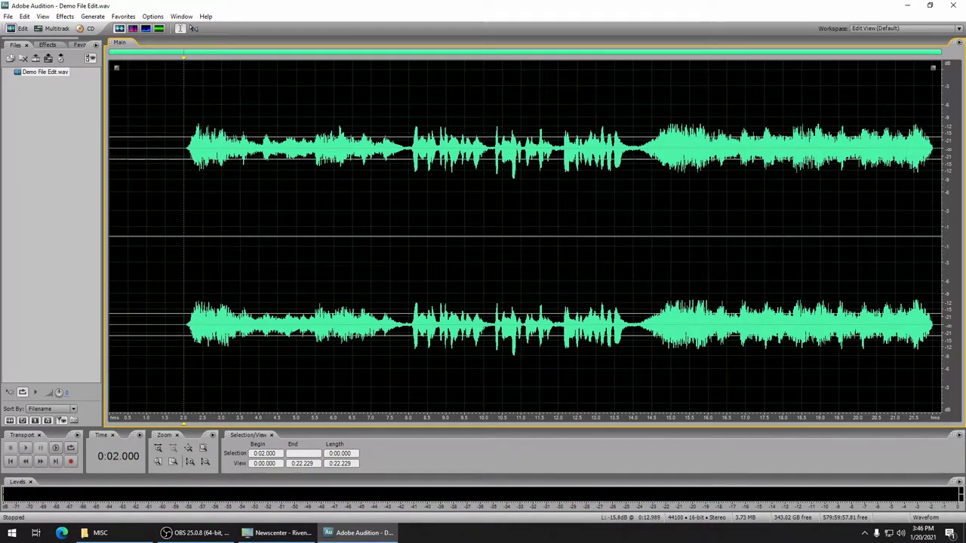
left_click(648, 226)
left_click(598, 226)
key("space")
key("space")
- Zoom the waveform in and out in time and amplitude, then restore the full amplitude range
key("equal")
key("equal")
key("equal")
key("minus")
key("minus")
scroll(948, 149, "up", 3)
scroll(948, 150, "down", 3)
scroll(950, 148, "up", 4)
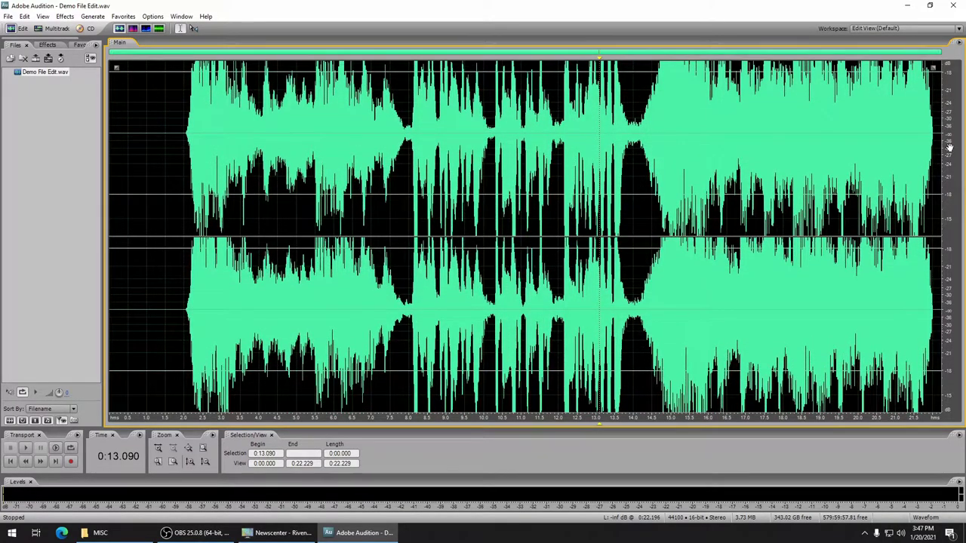
right_click(949, 148)
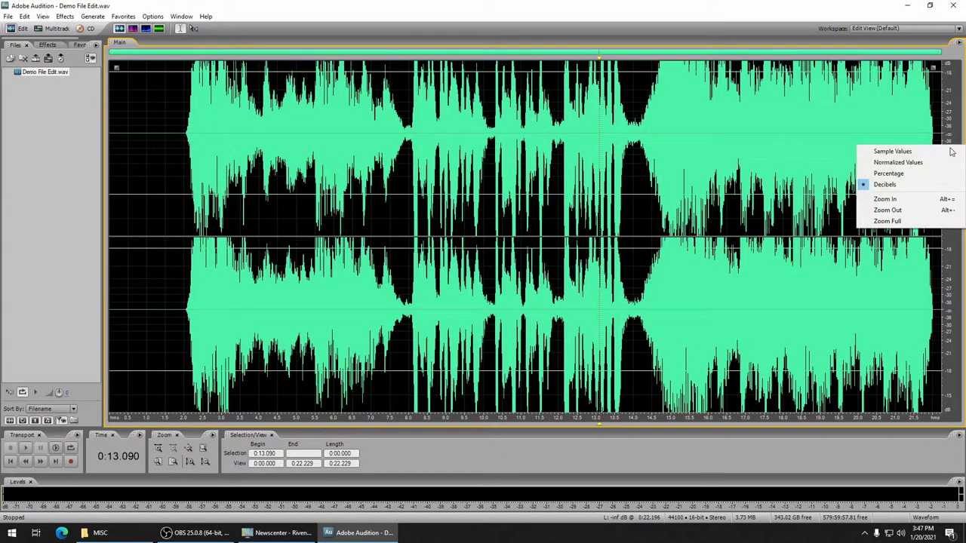
left_click(890, 222)
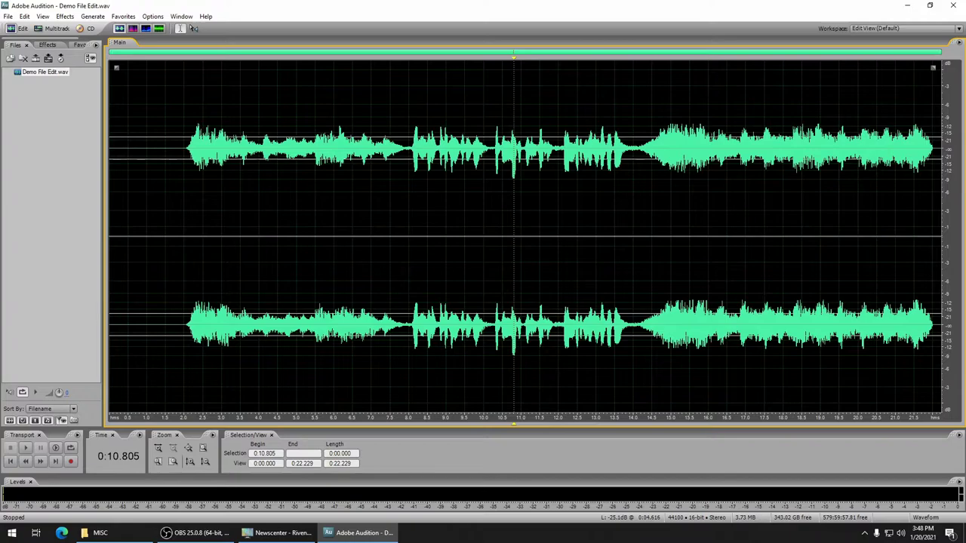
- Amplify the whole file with linked left and right gain of 8 dB
left_click(65, 16)
mouse_move(89, 81)
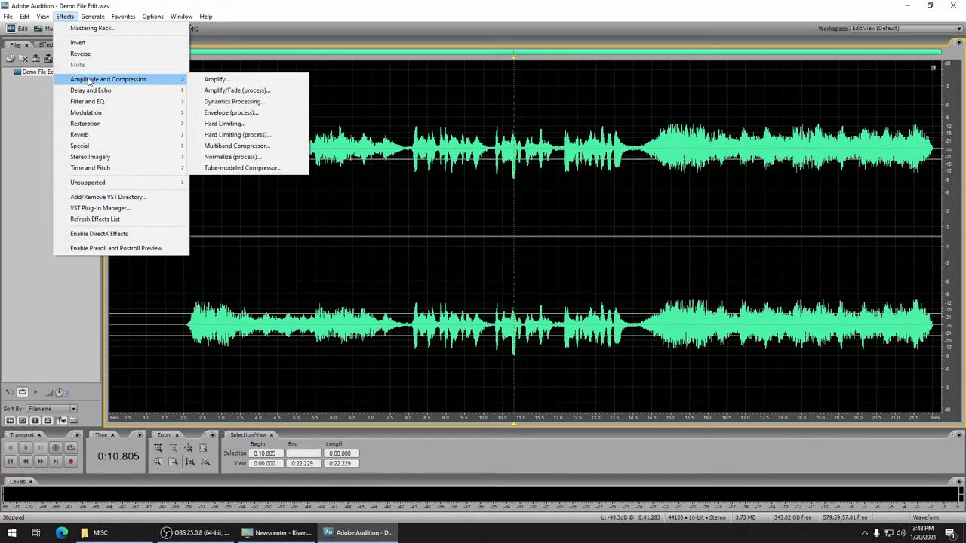
left_click(251, 80)
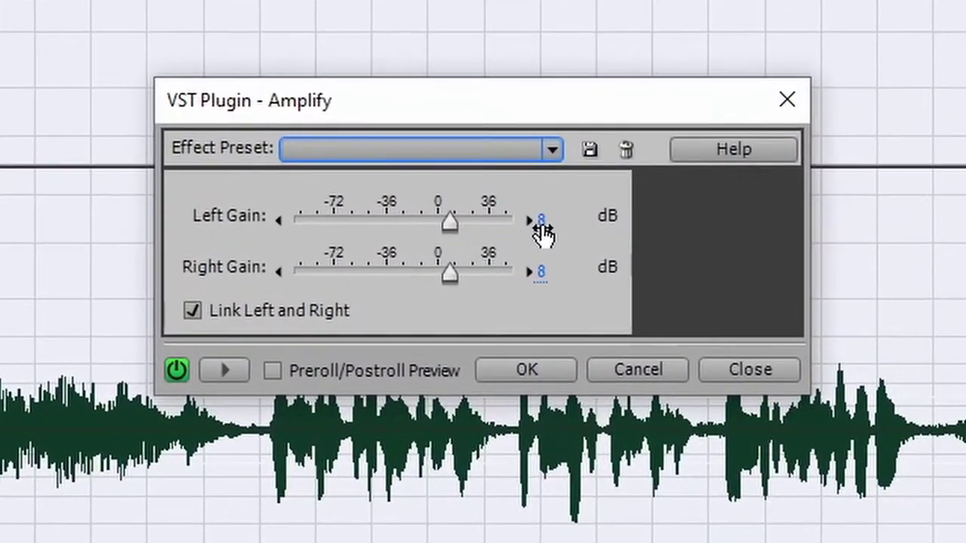
left_click(517, 242)
type("8")
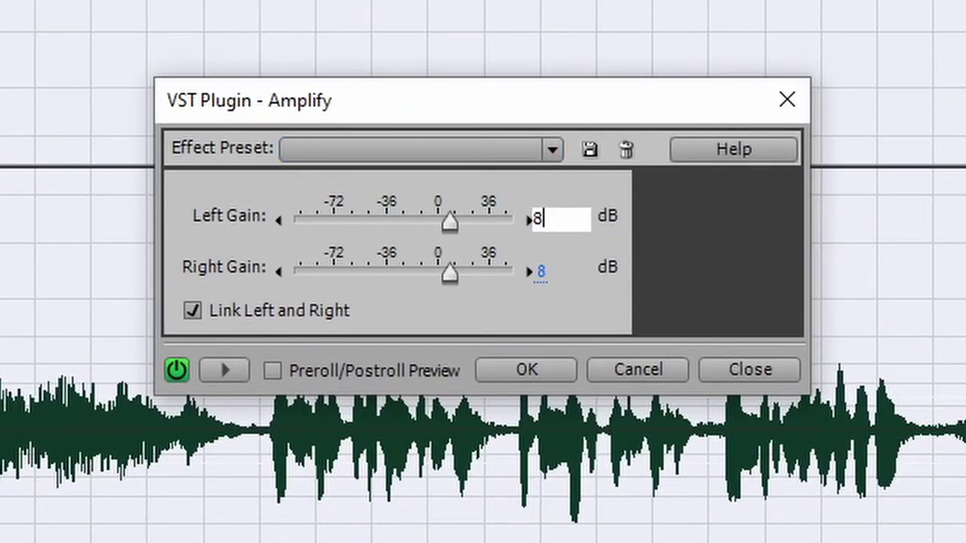
left_click(655, 333)
left_click(509, 379)
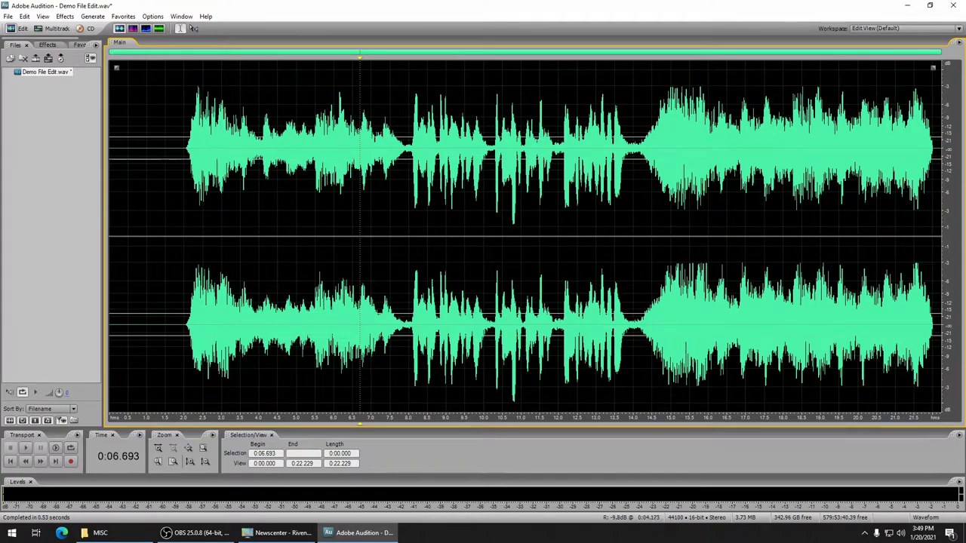
- Examine the silence at the start of the file and play it from 0:00.000 into the music
scroll(150, 325, "up", 1)
scroll(150, 325, "up", 3)
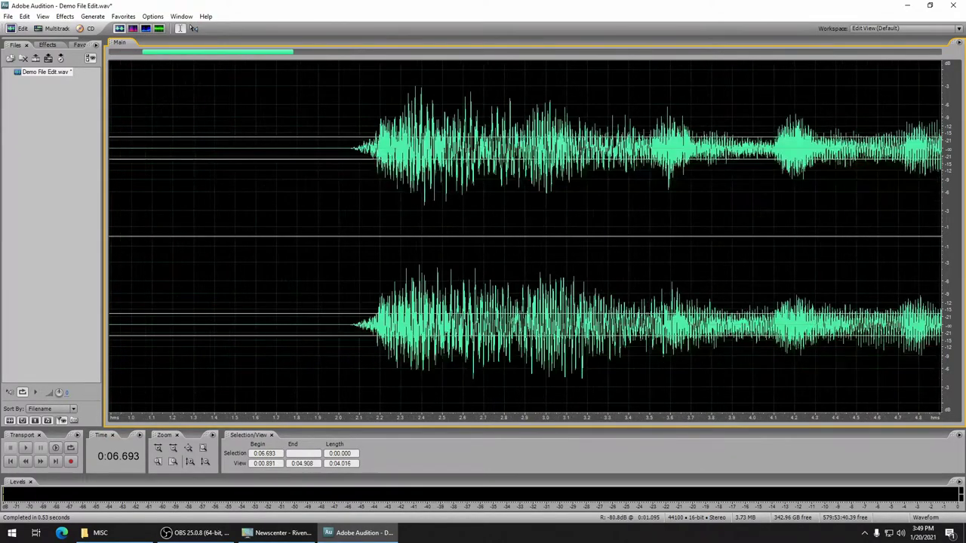
key("Home")
scroll(150, 325, "down", 2)
scroll(150, 324, "up", 1)
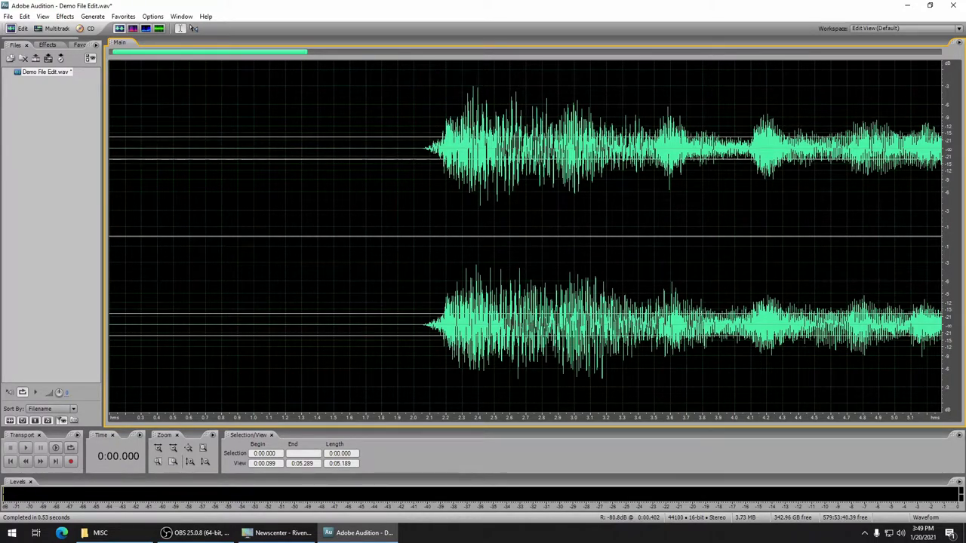
key("space")
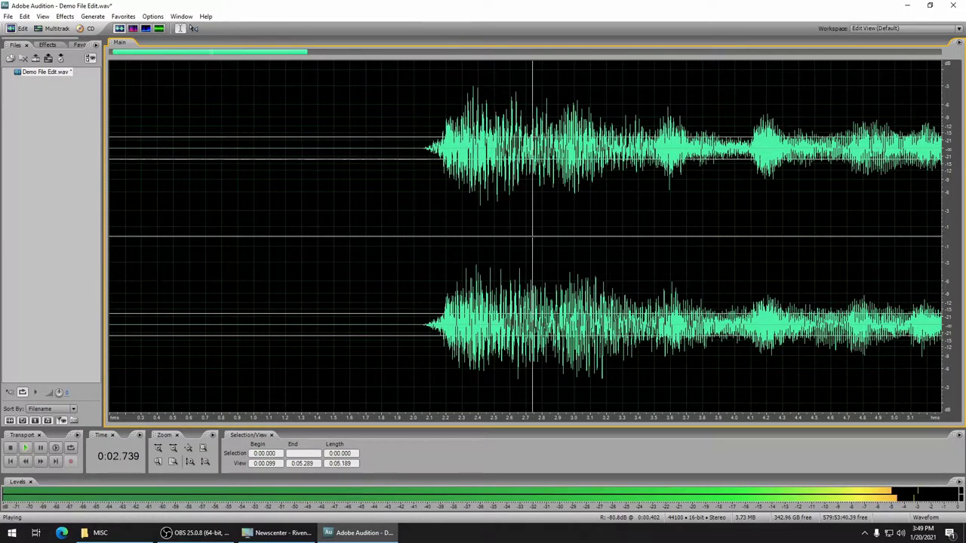
key("space")
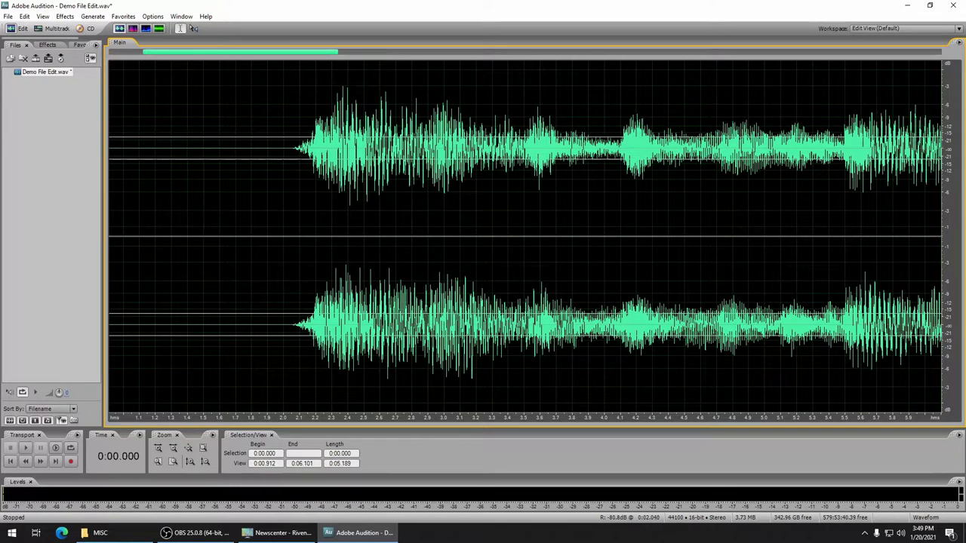
- Select the leading silence from 0:00.000 to about 0:02.042 and delete it
left_click_drag(299, 249, 2, 311)
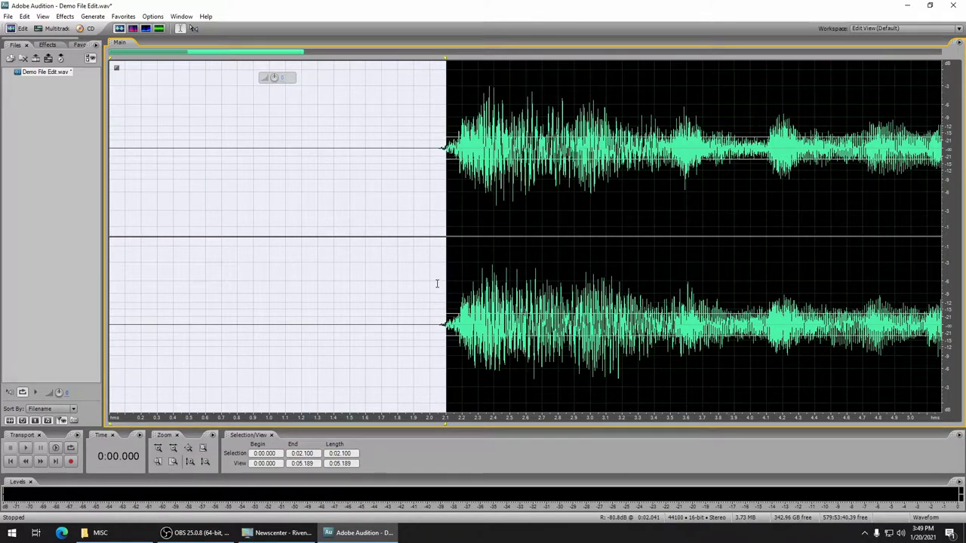
mouse_move(436, 283)
left_mouse_down()
mouse_move(399, 283)
mouse_move(437, 283)
left_mouse_up()
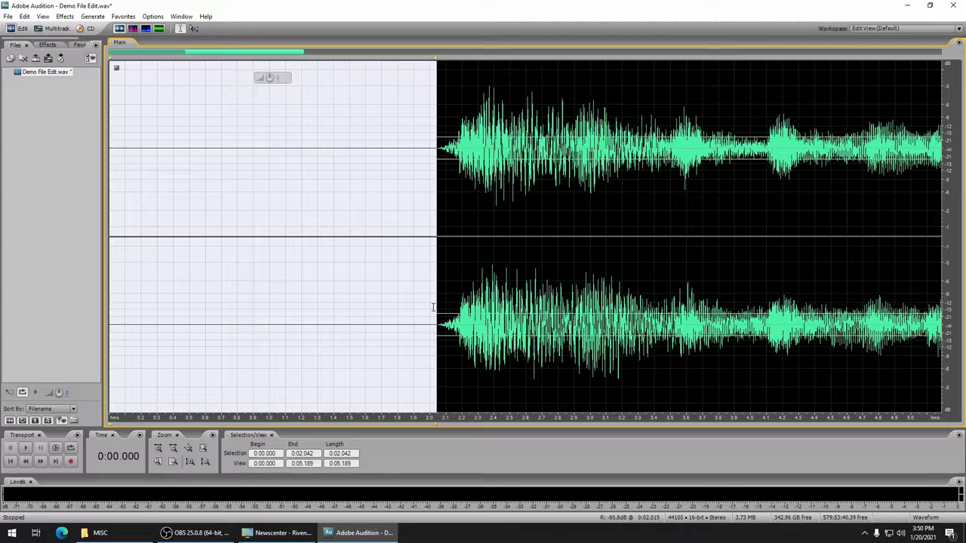
key("space")
key("Delete")
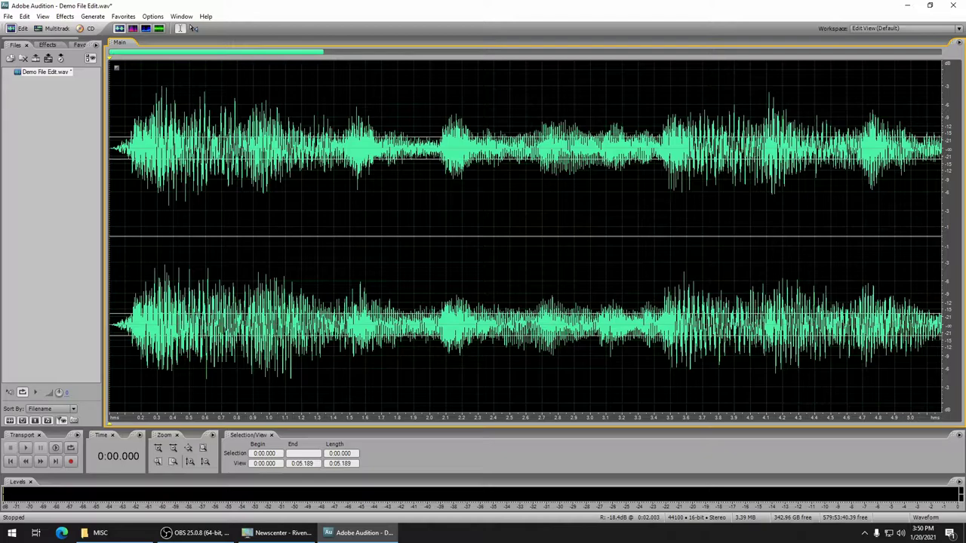
- Play the trimmed file from its start in close-up and again with the entire waveform in view
key("space")
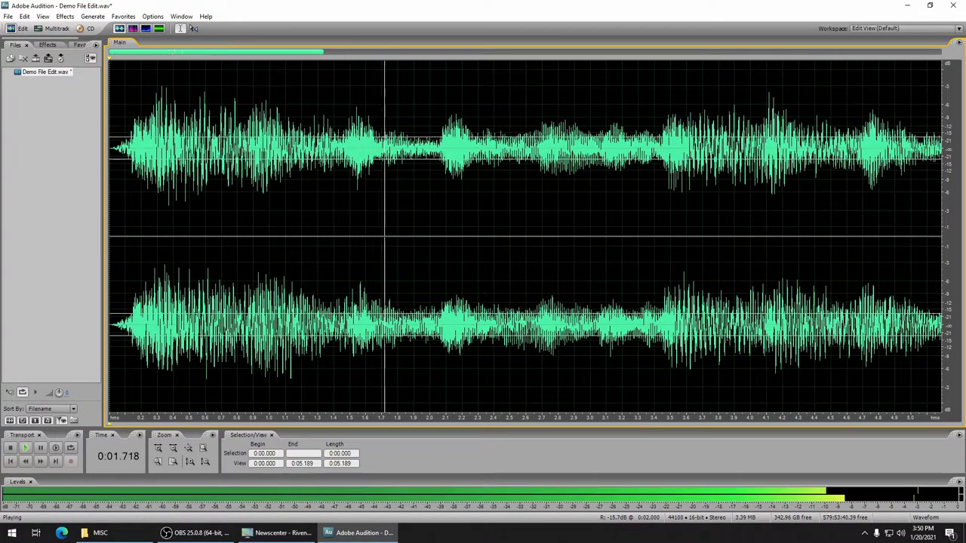
key("space")
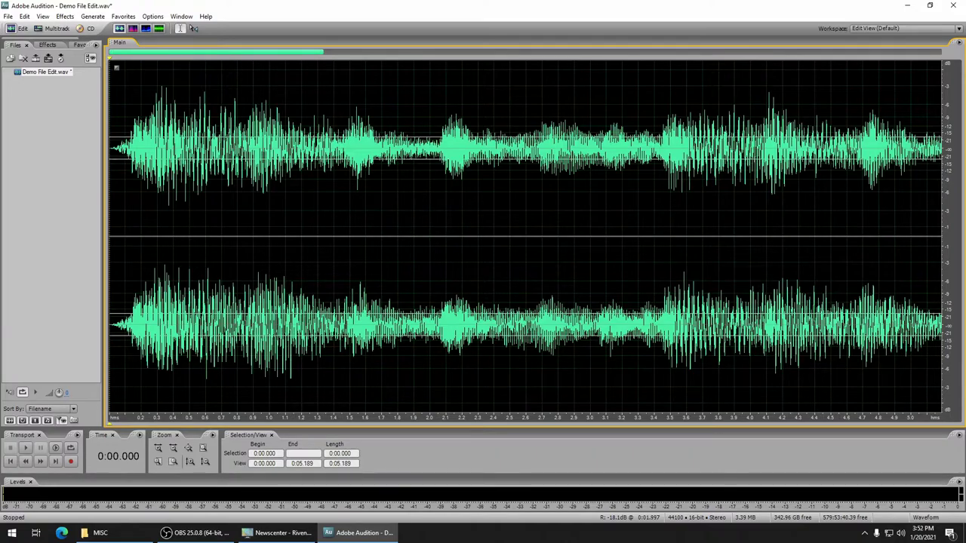
scroll(413, 226, "down", 4)
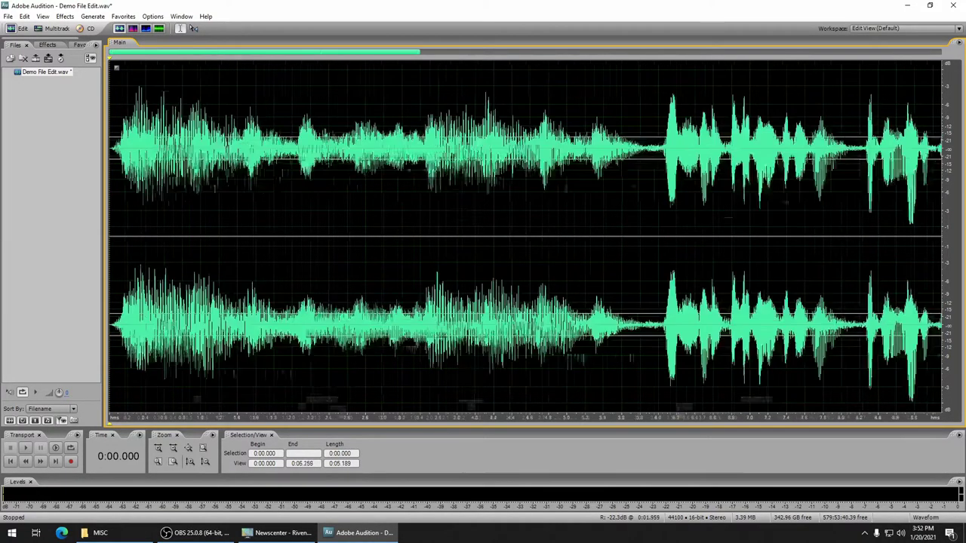
key("space")
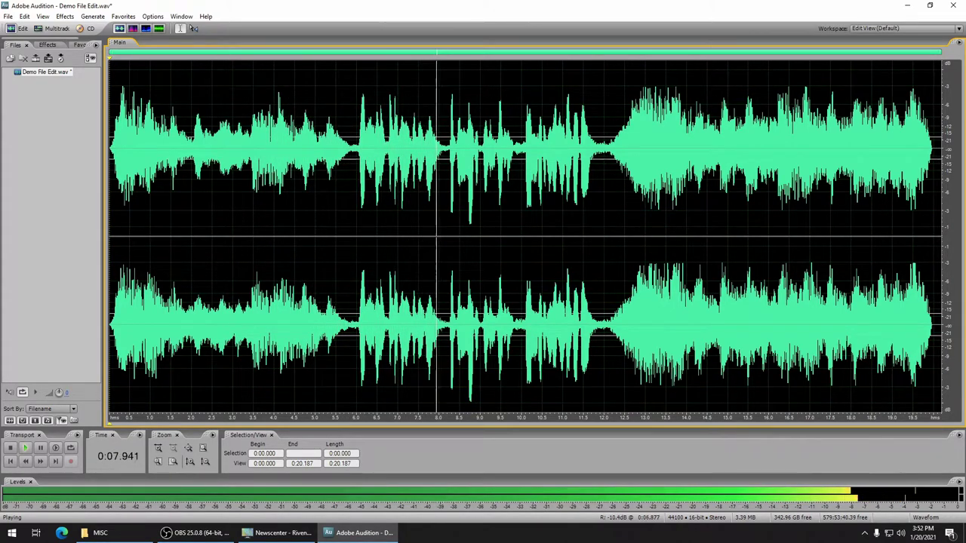
key("space")
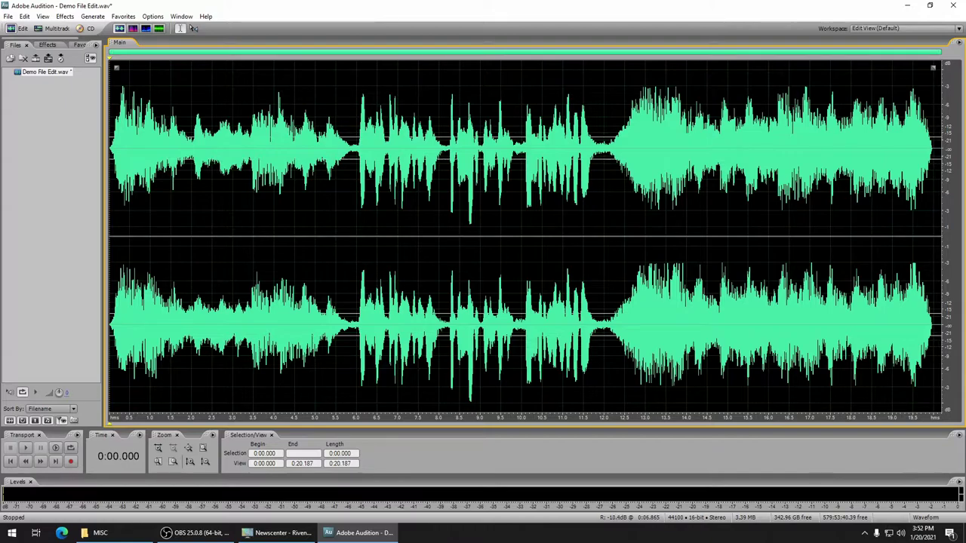
- Select the spoken passage from about 0:06.771 to 0:07.319 and audition it together with the audio before it
left_click(383, 236)
key("equal")
key("equal")
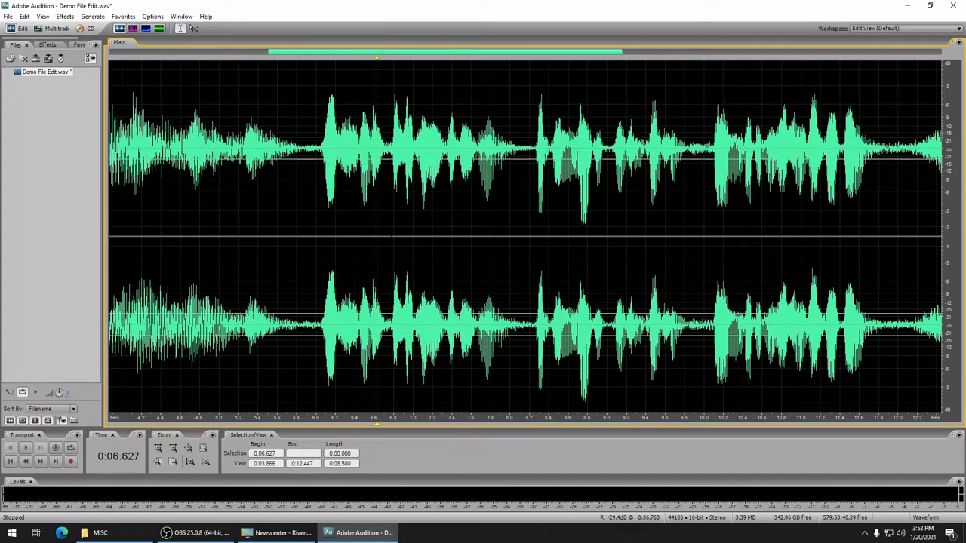
left_click_drag(390, 226, 443, 250)
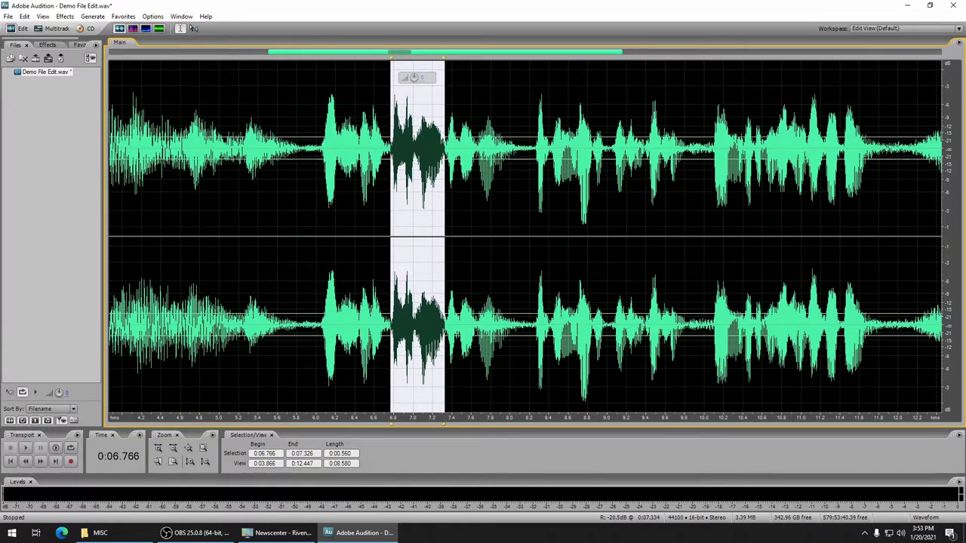
key("space")
key("shift")
key("shift+space")
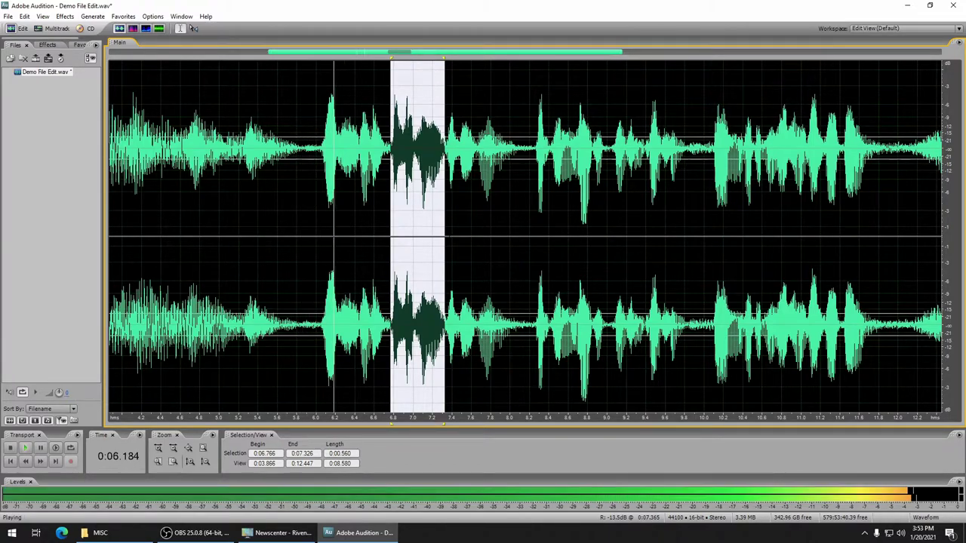
key("space")
key("equal")
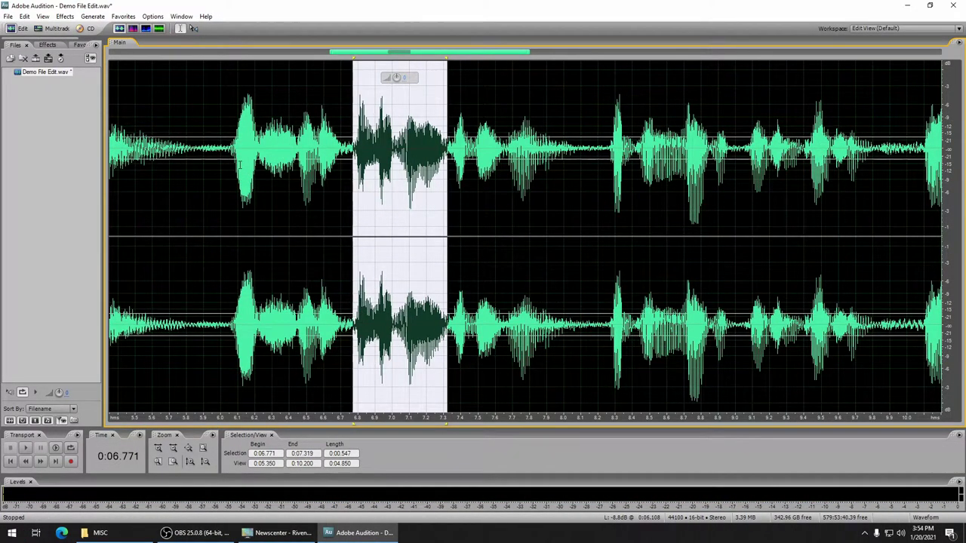
- Apply the Center Channel Extractor with the Vocal Remove preset to the selected spoken passage
left_click(65, 15)
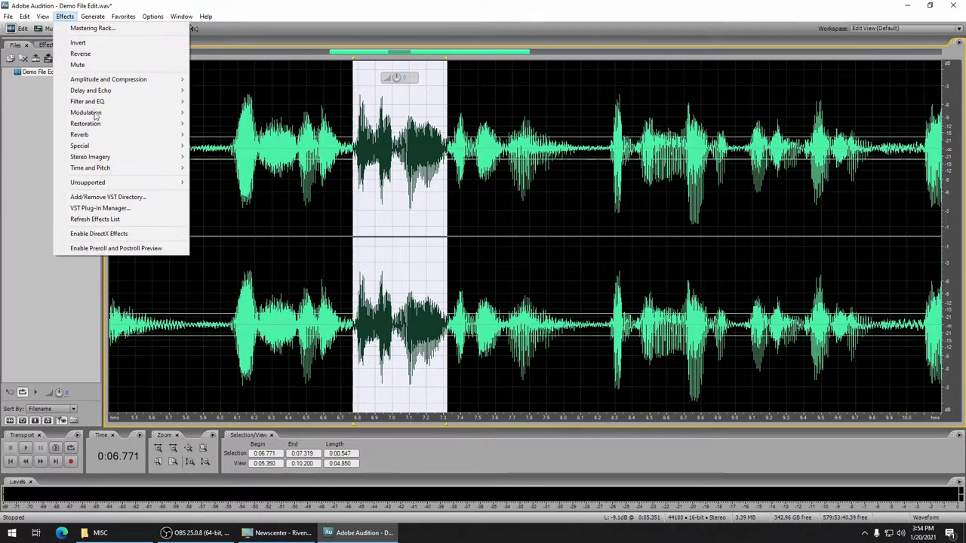
mouse_move(142, 164)
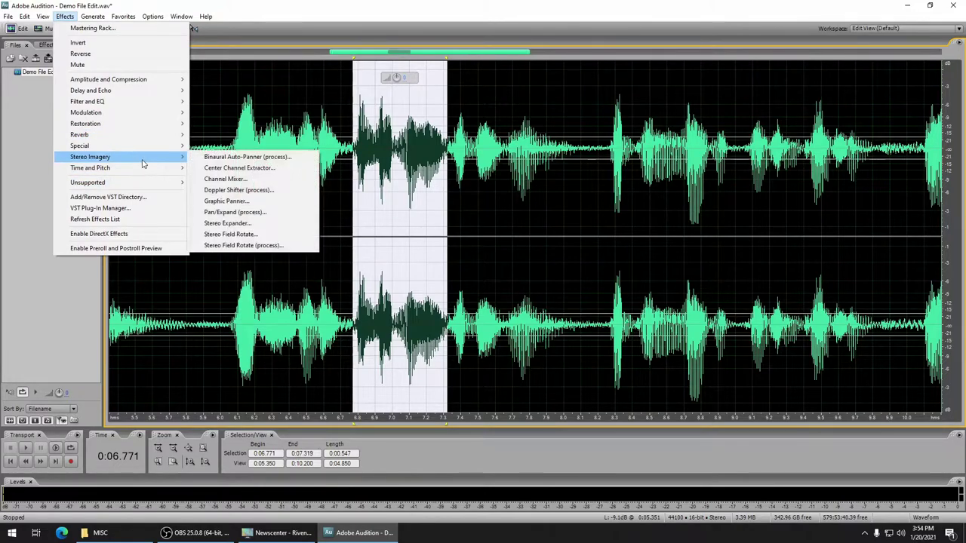
left_click(214, 169)
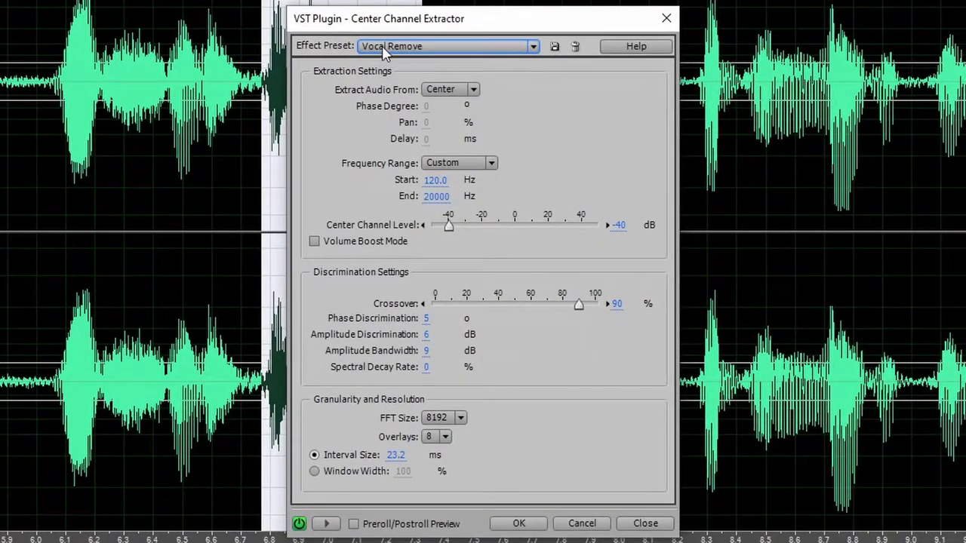
left_click(383, 47)
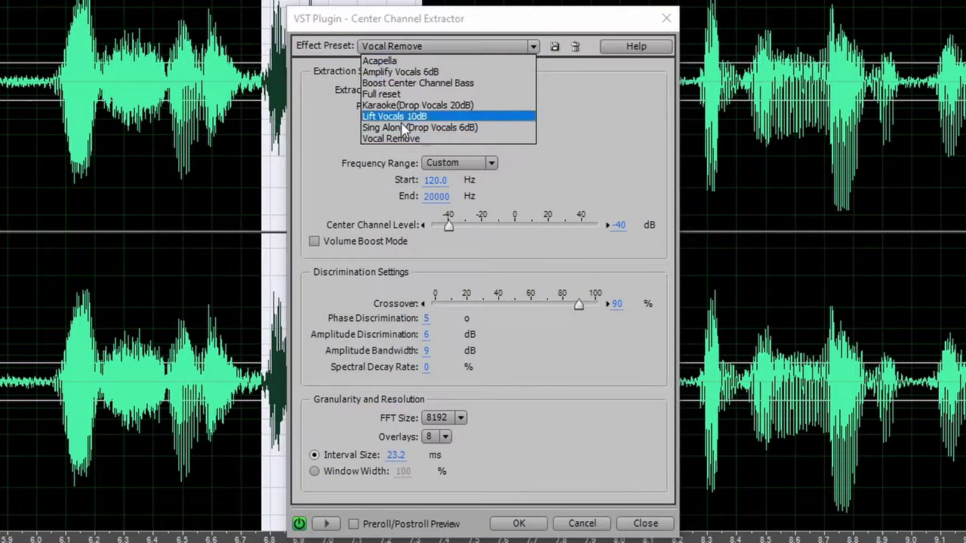
left_click(410, 142)
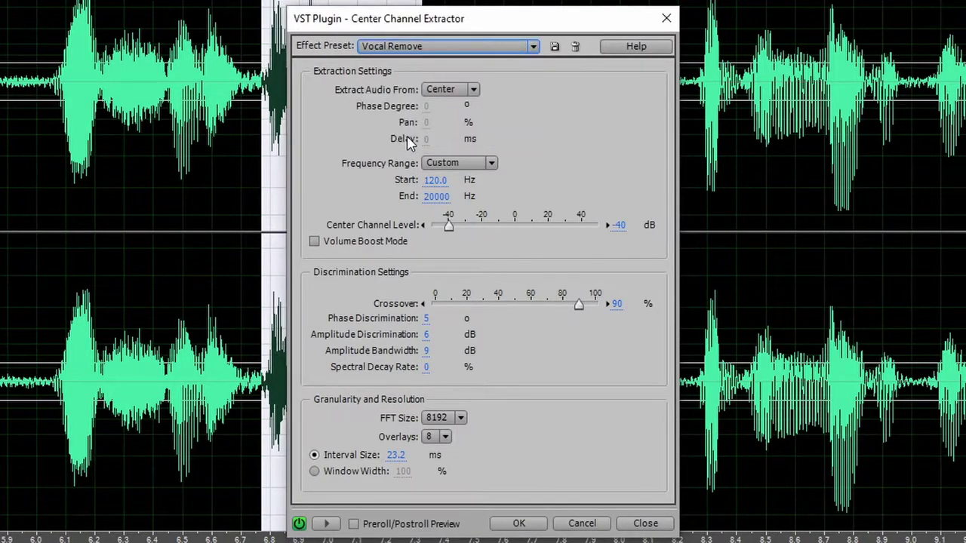
left_click(524, 526)
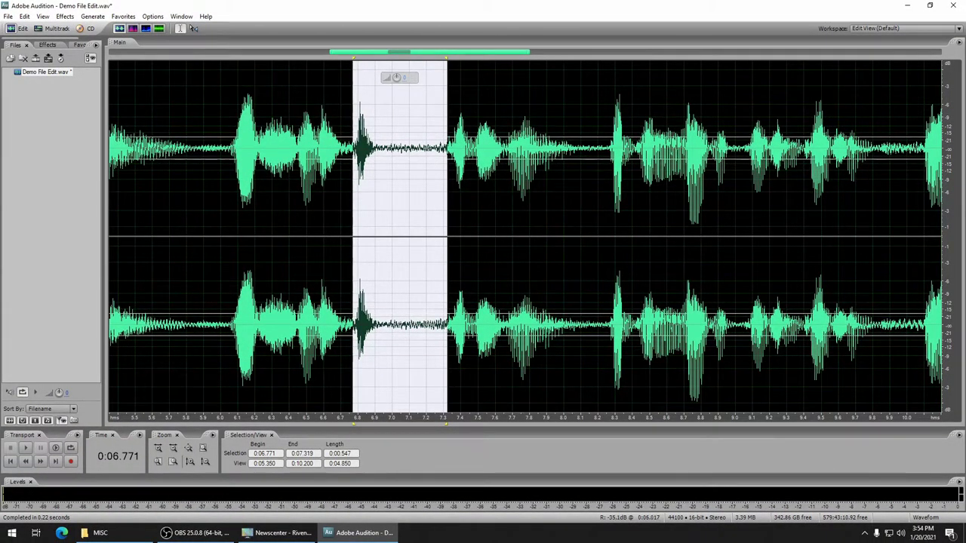
- Play the file from about 0:06.000 to hear the processed passage in context, then stop playback
left_click(221, 226)
key("space")
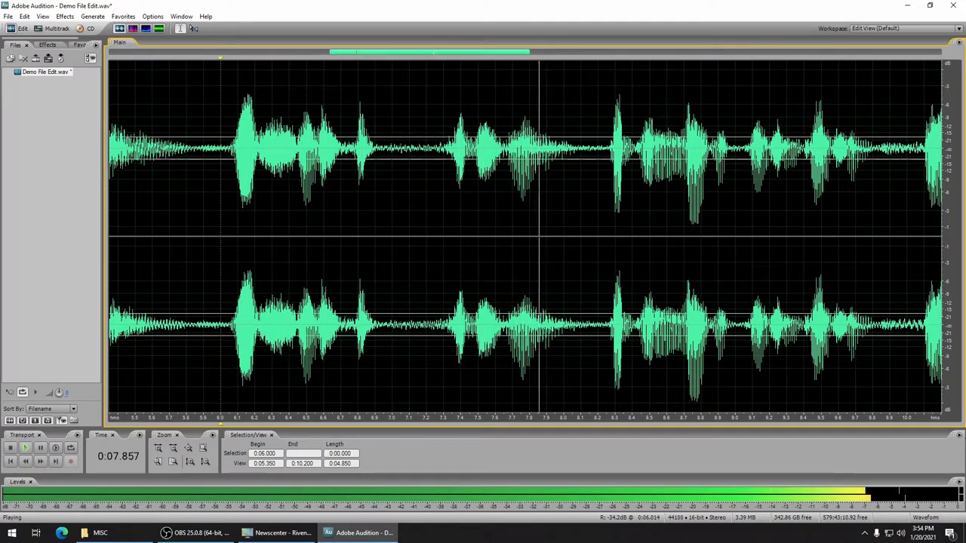
key("space")
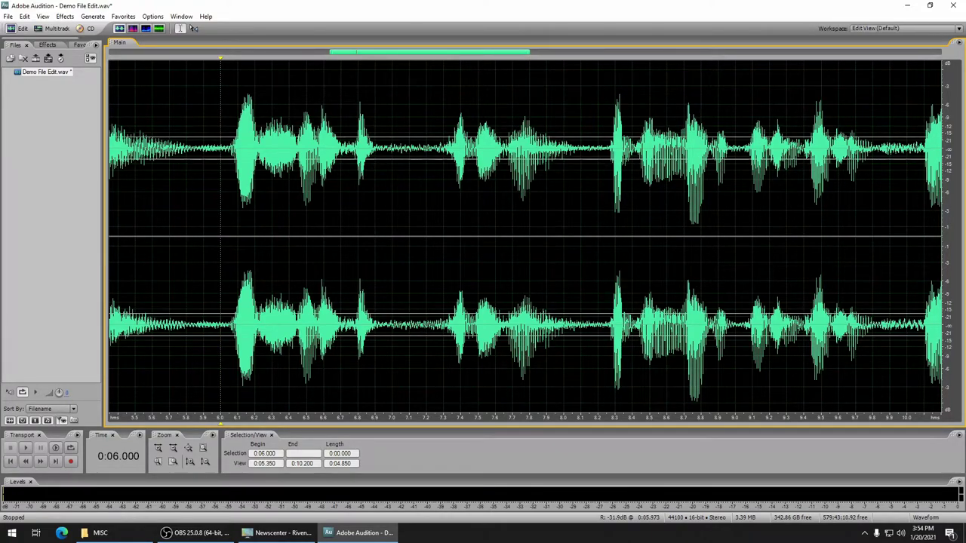
- Undo the Center Channel Extractor effect on the spoken passage
key("ctrl")
left_click(25, 16)
left_click(33, 29)
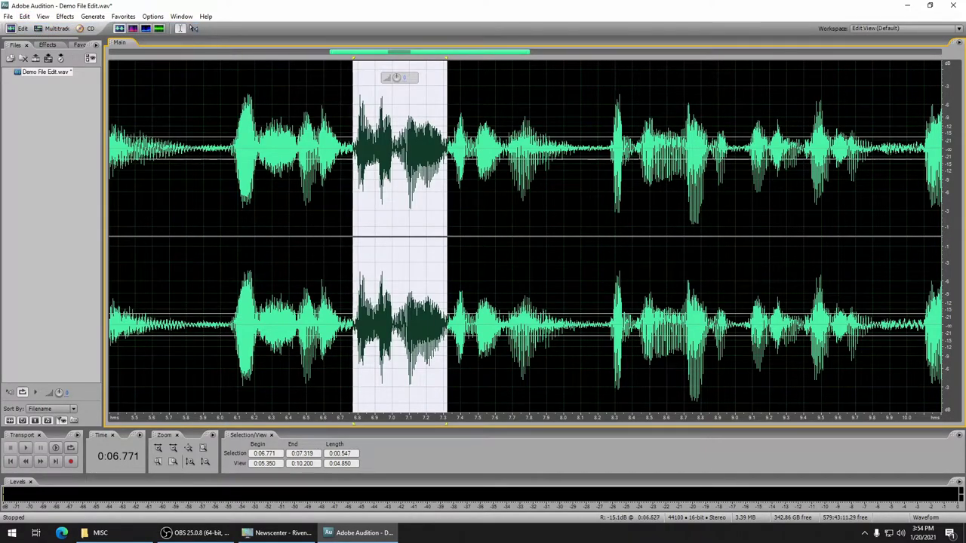
- Extend the selection's start back to about 0:06.564 and apply the Center Channel Extractor with the Vocal Remove preset to the selected passage
left_click_drag(356, 242, 318, 244)
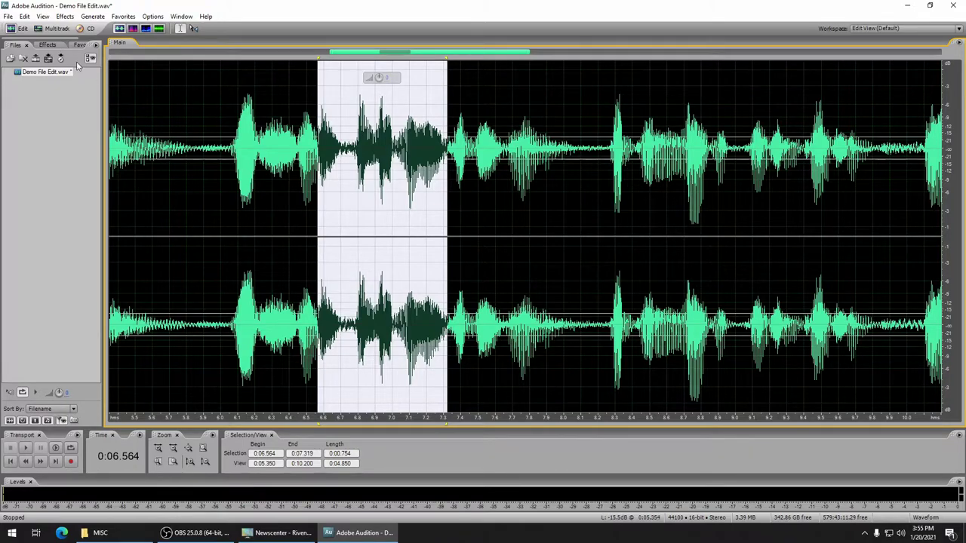
left_click(65, 16)
mouse_move(115, 157)
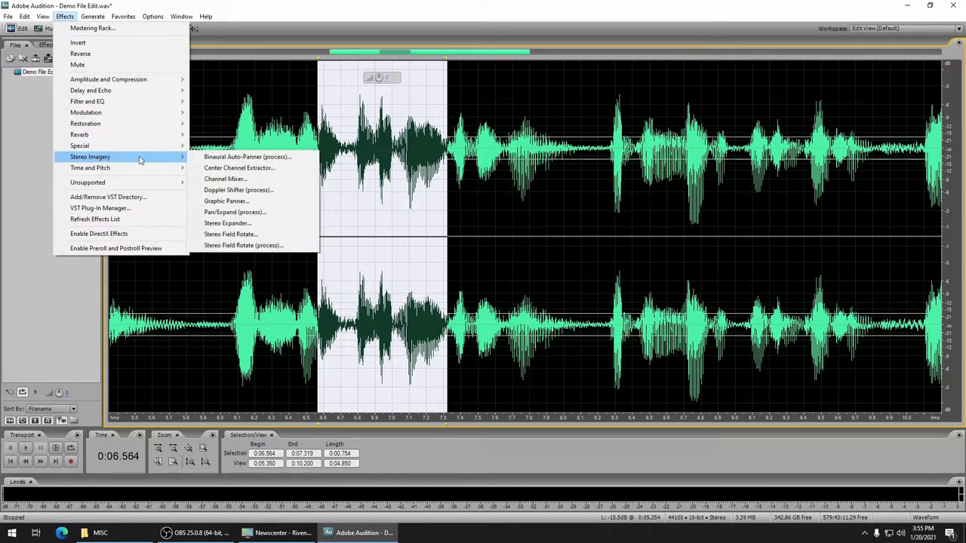
left_click(230, 167)
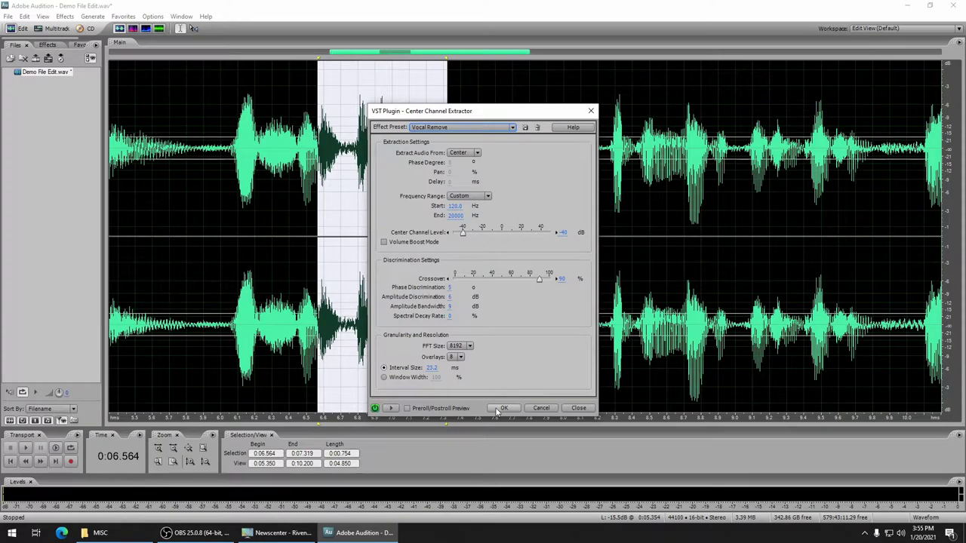
left_click(504, 410)
- Play Demo File Edit.wav twice from about 0:05.634 to hear the processed passage in context
key("ctrl+z")
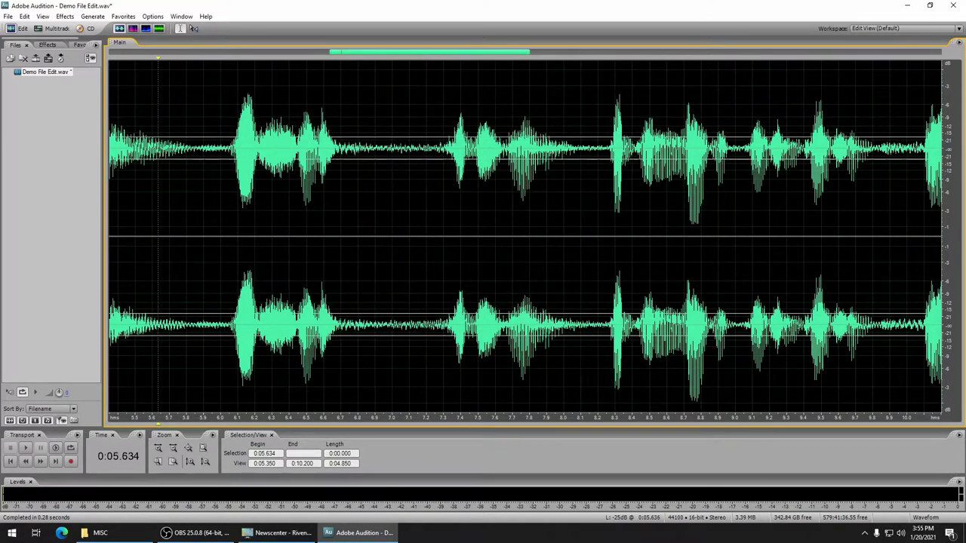
key("space")
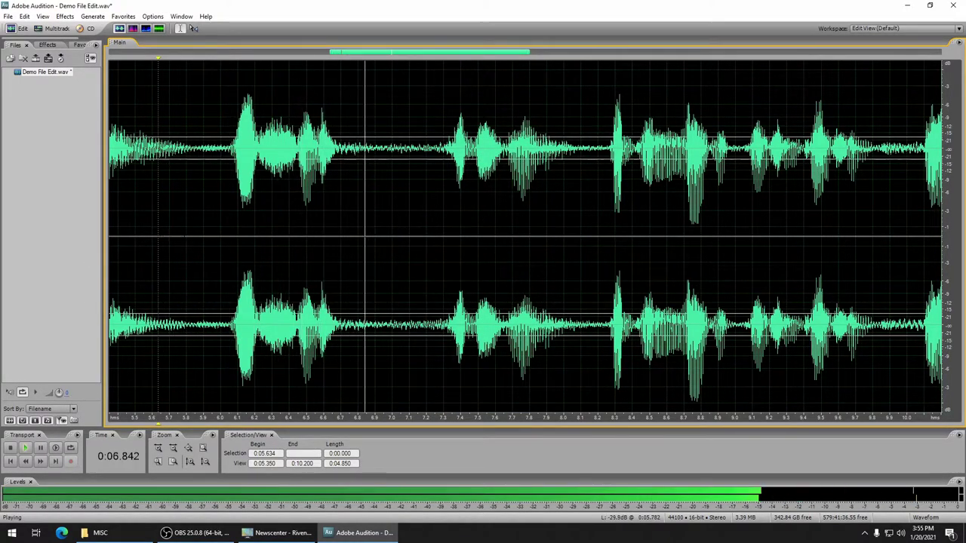
key("space")
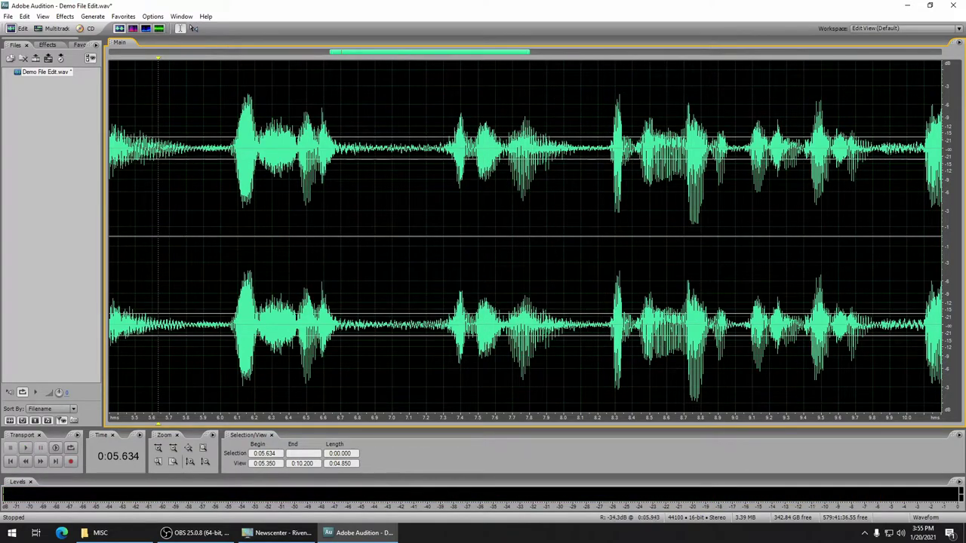
key("space")
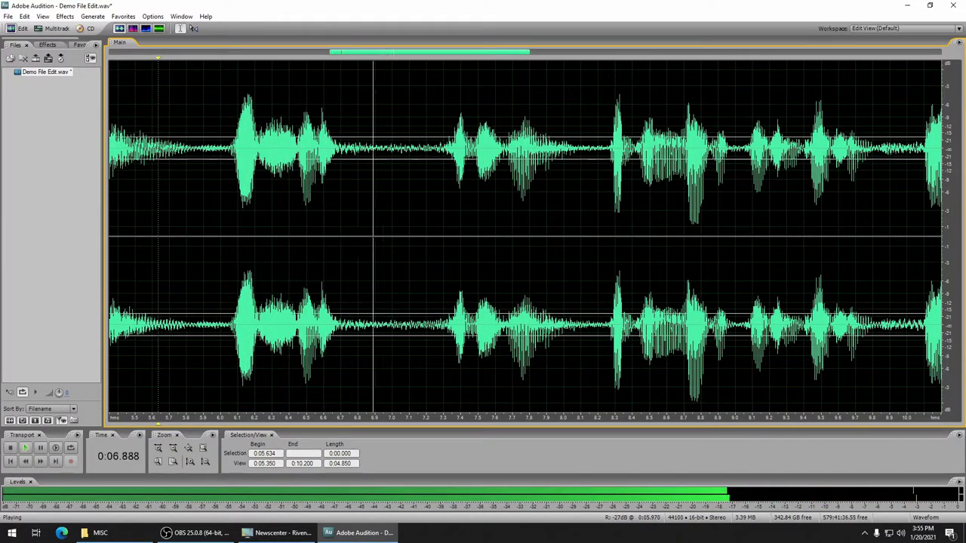
key("space")
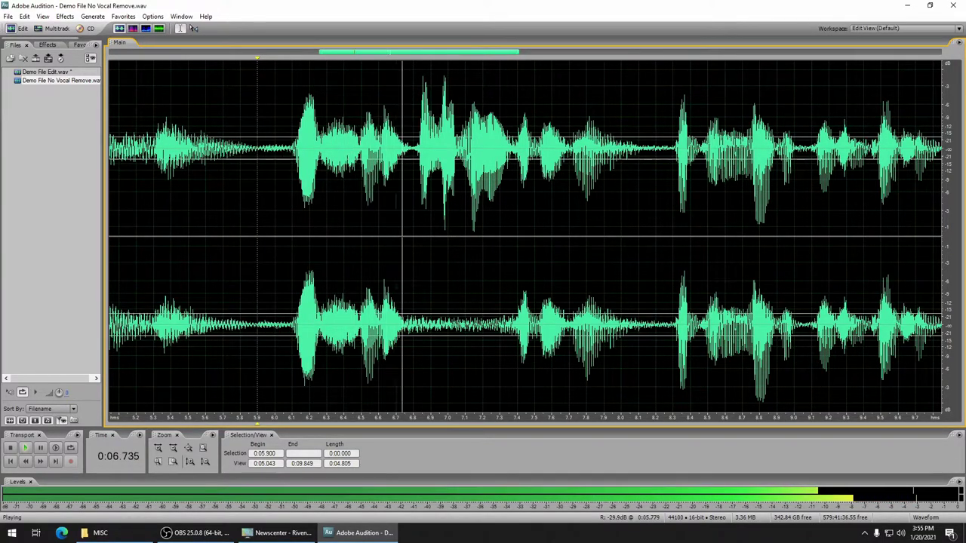
- Select about 0:06.760 to 0:07.400 in Demo File No Vocal Remove.wav and apply the Center Channel Extractor with the Vocal Remove preset
key("space")
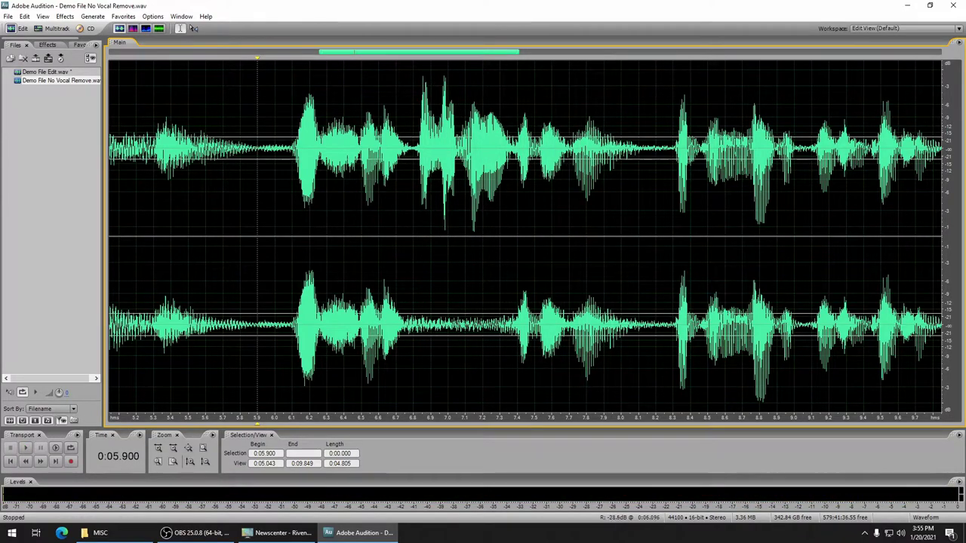
left_click(407, 149)
left_click_drag(407, 149, 517, 148)
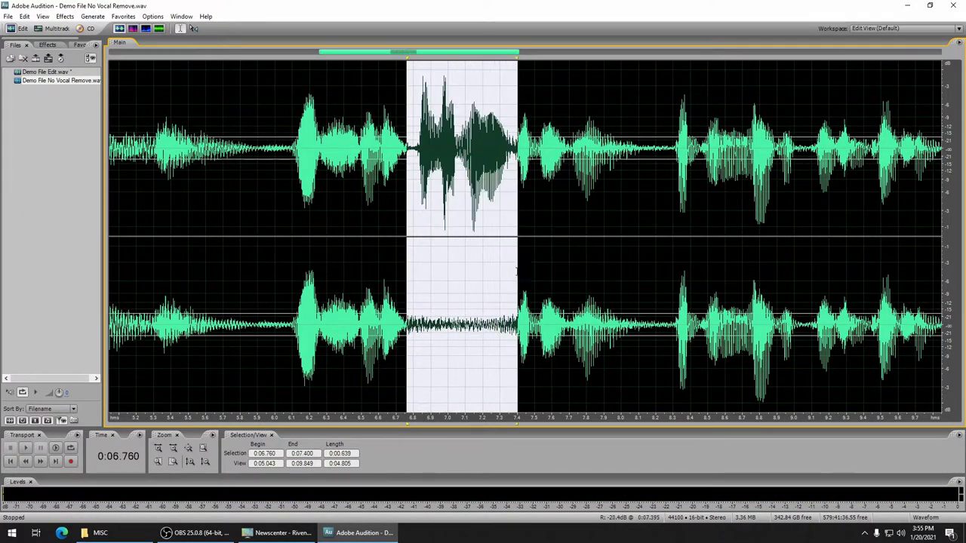
left_click(66, 18)
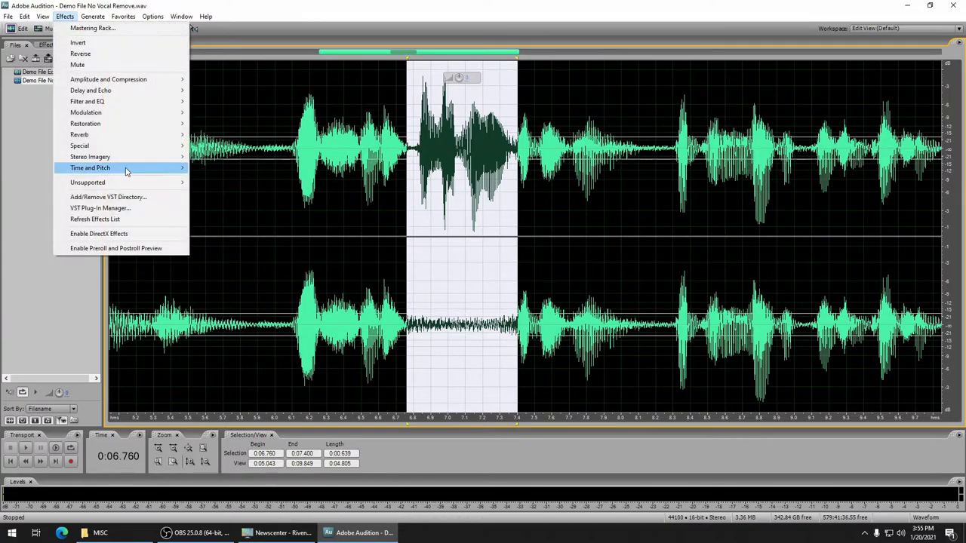
mouse_move(130, 157)
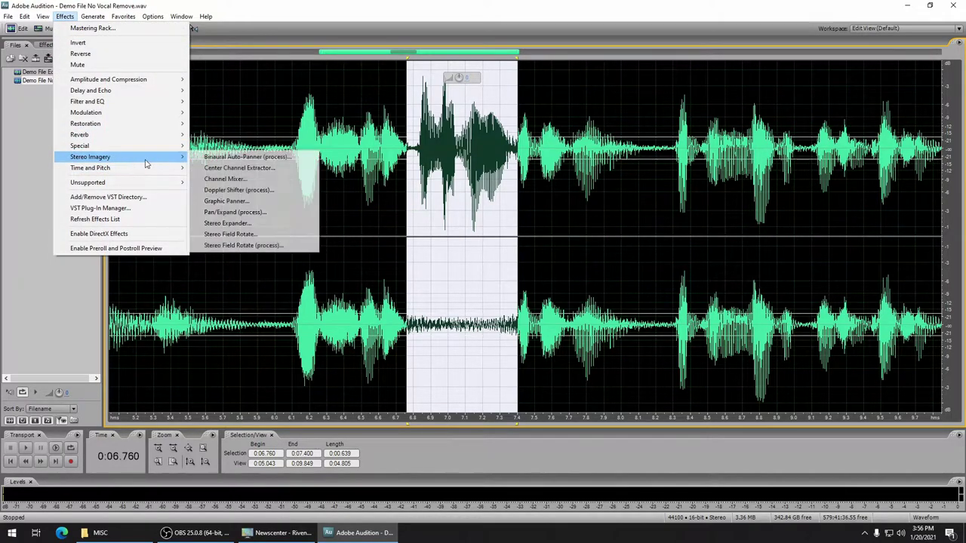
left_click(234, 168)
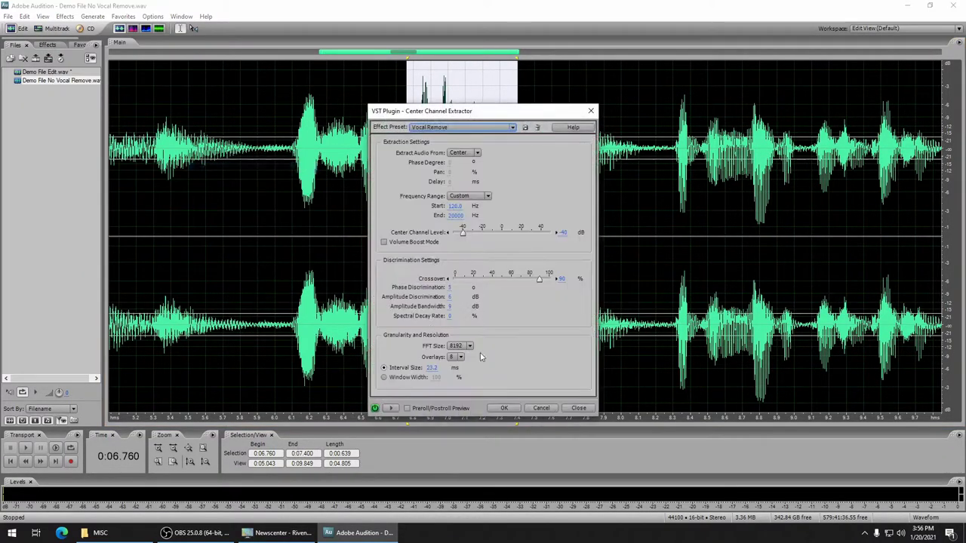
left_click(502, 408)
- Play the file from about 0:06.200 to hear the processed passage, then undo the Center Channel Extractor effect
left_click(310, 227)
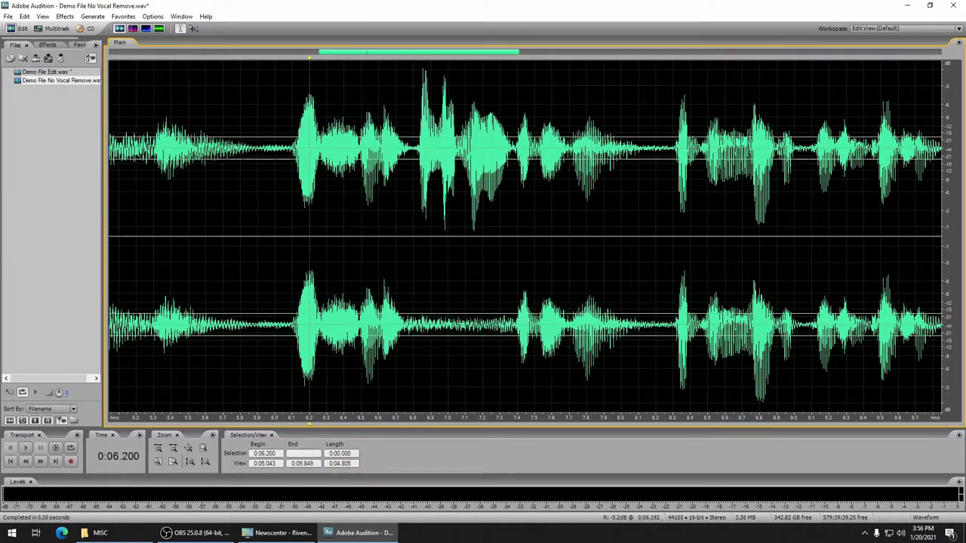
key("space")
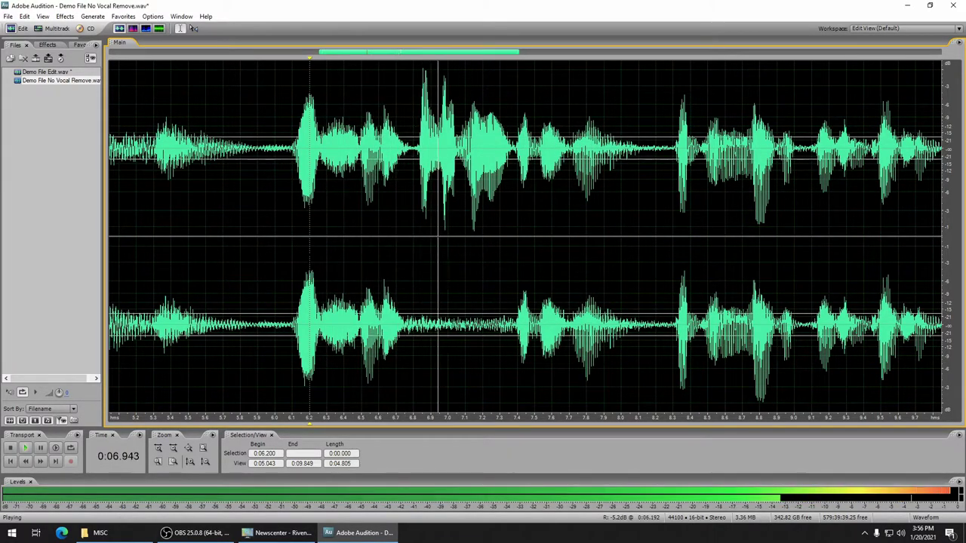
key("space")
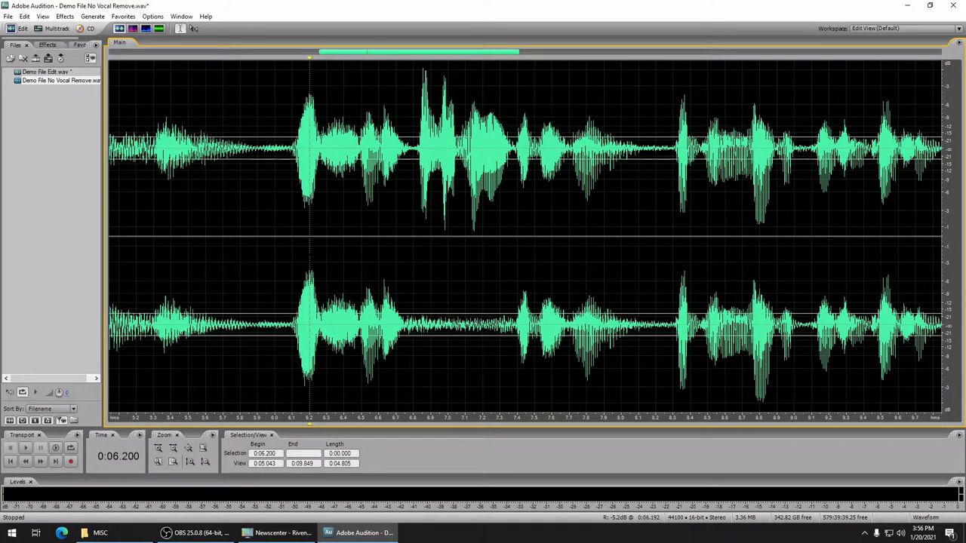
left_click(25, 16)
left_click(35, 27)
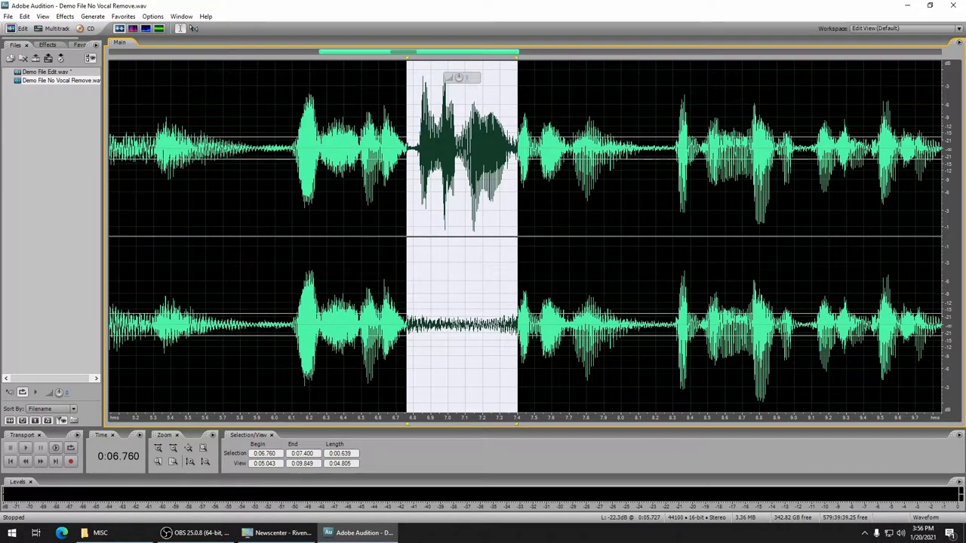
- Move the start of the selection to 0:06.800 and reverse the selected passage
left_click_drag(407, 325, 413, 324)
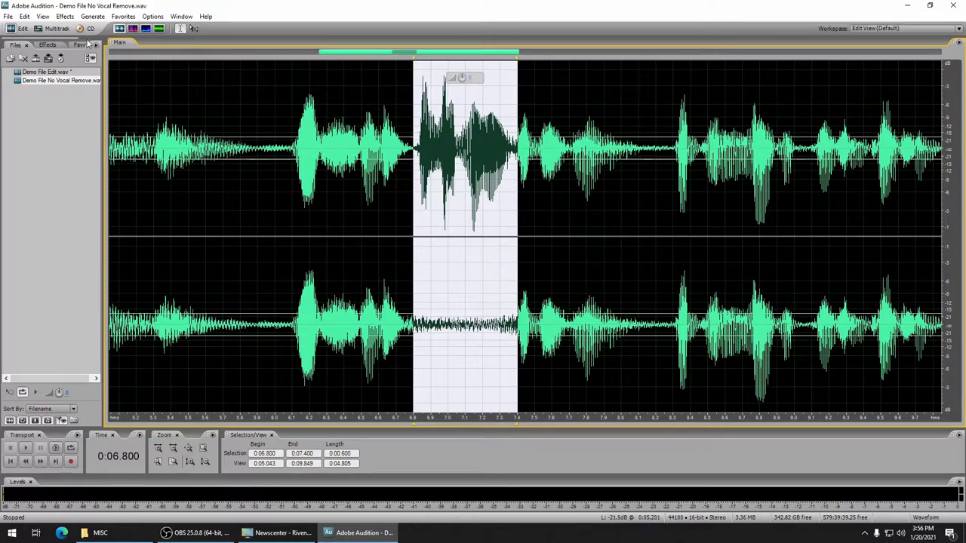
left_click(65, 16)
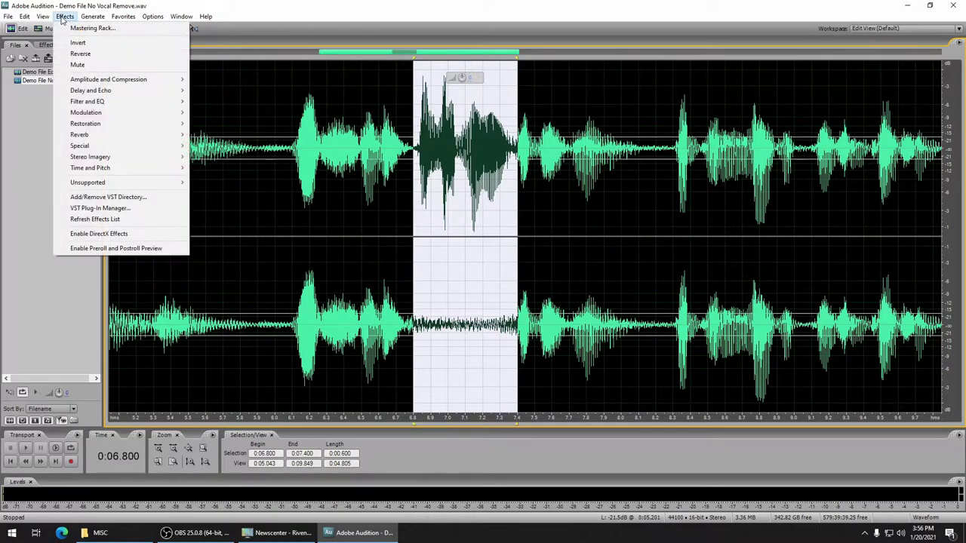
left_click(79, 55)
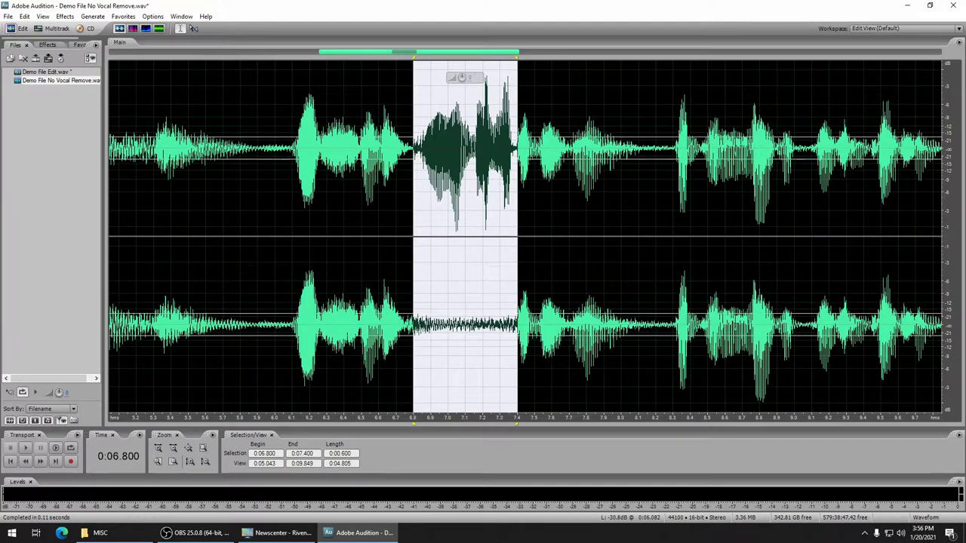
- Play the file from about 0:06.100 to hear the reversed passage, then undo the Reverse effect
left_click(292, 227)
key("space")
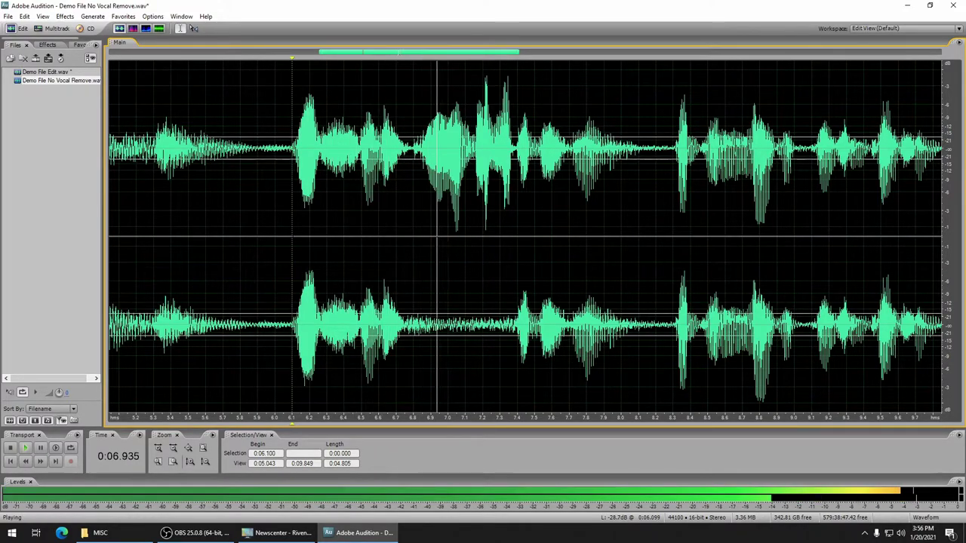
key("space")
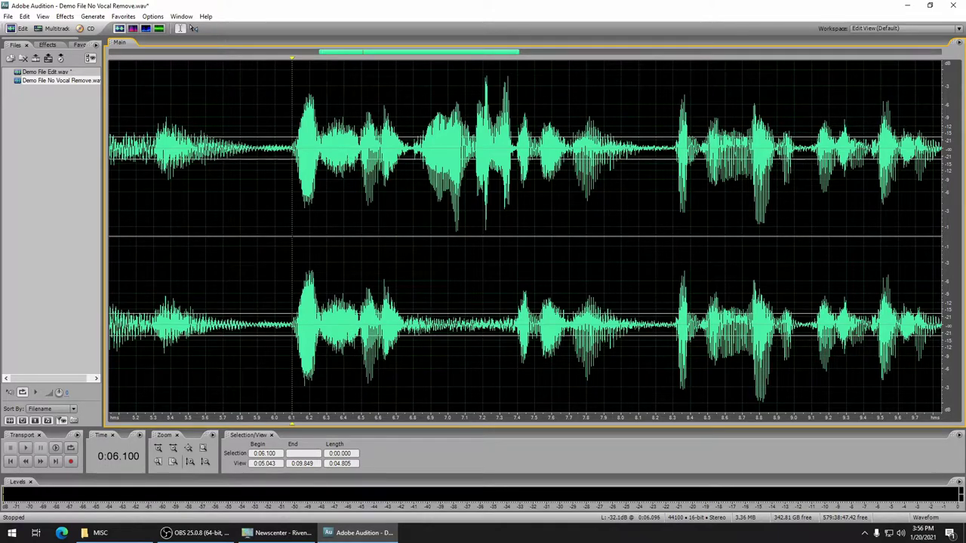
left_click(24, 16)
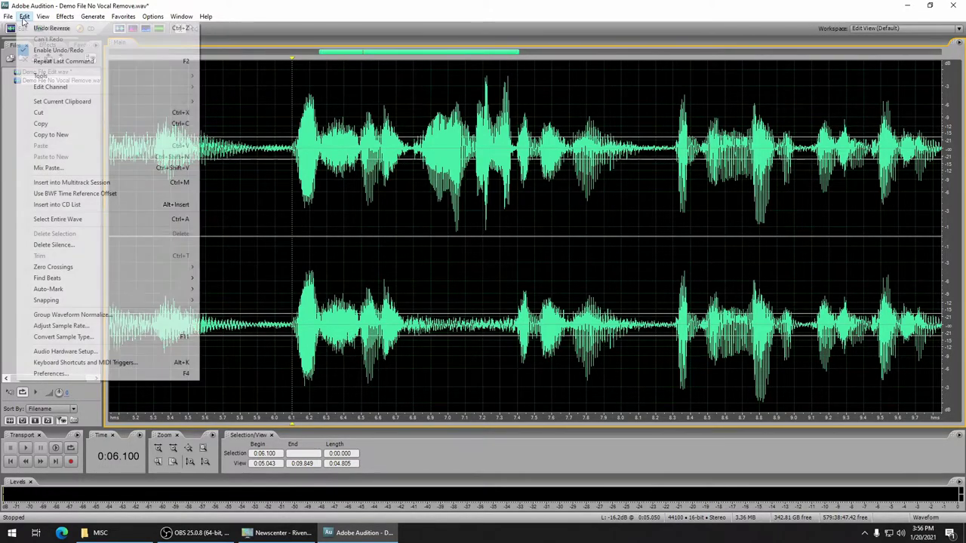
left_click(29, 28)
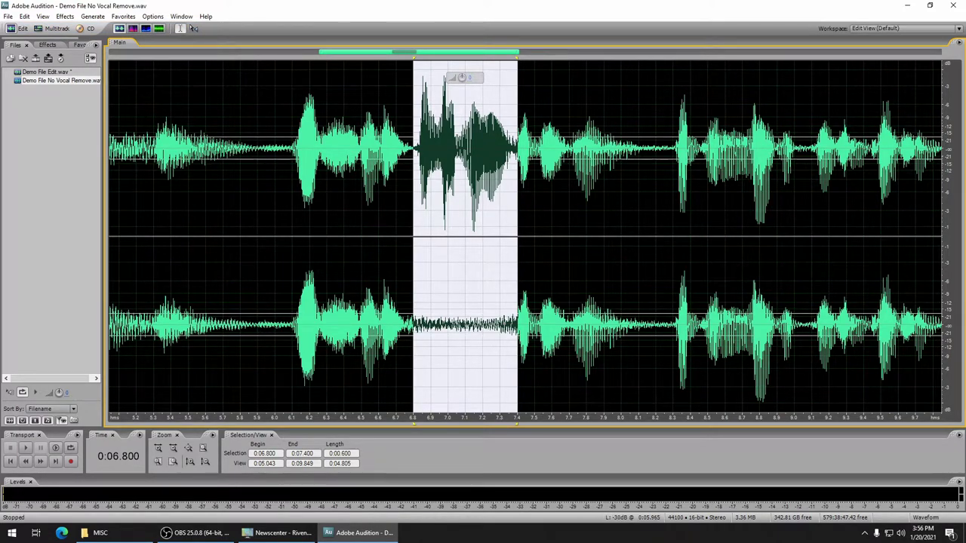
- Replace the selected passage with generated white mono noise at intensity 10 and a duration of 0.6 seconds
left_click(92, 16)
left_click(102, 54)
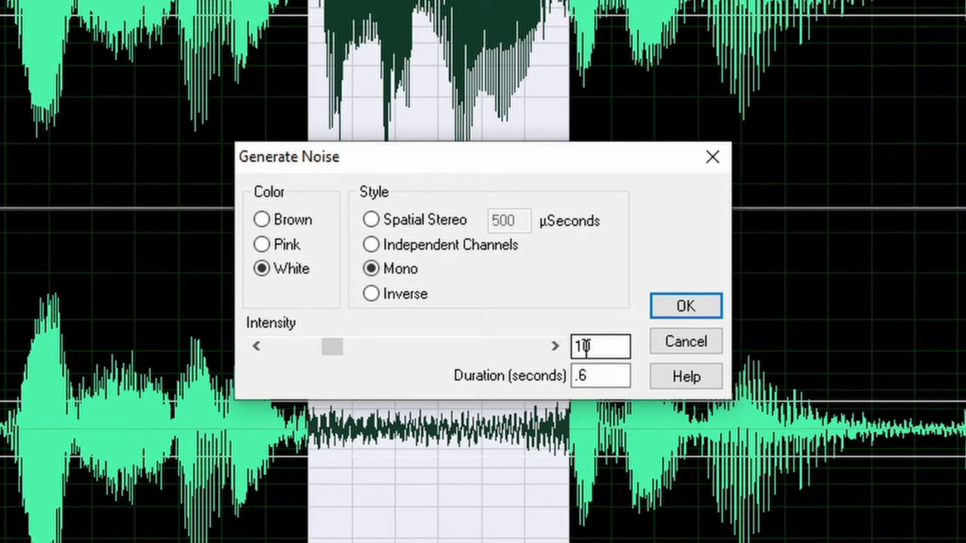
left_click(664, 317)
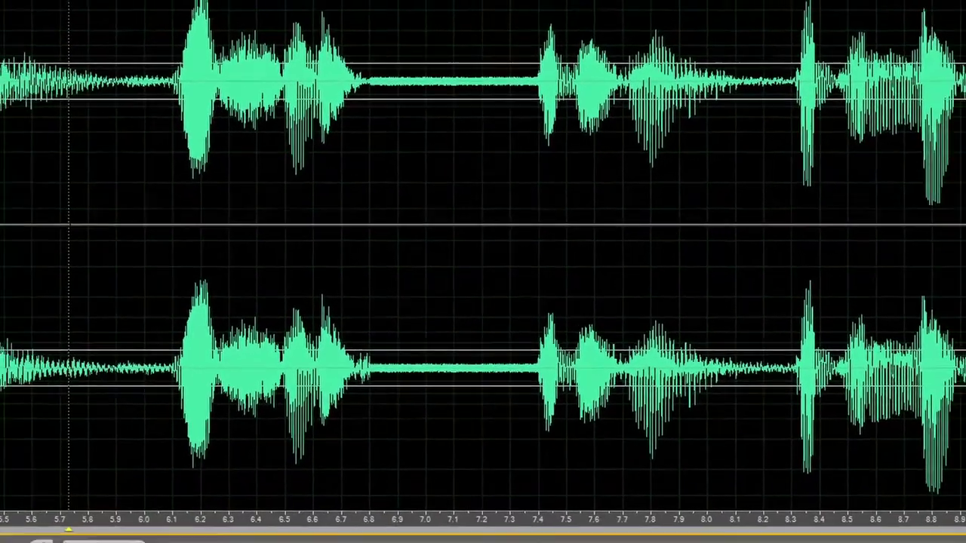
- Play the file from about 0:05.728 to hear the noise in context, then undo the noise generation
key("space")
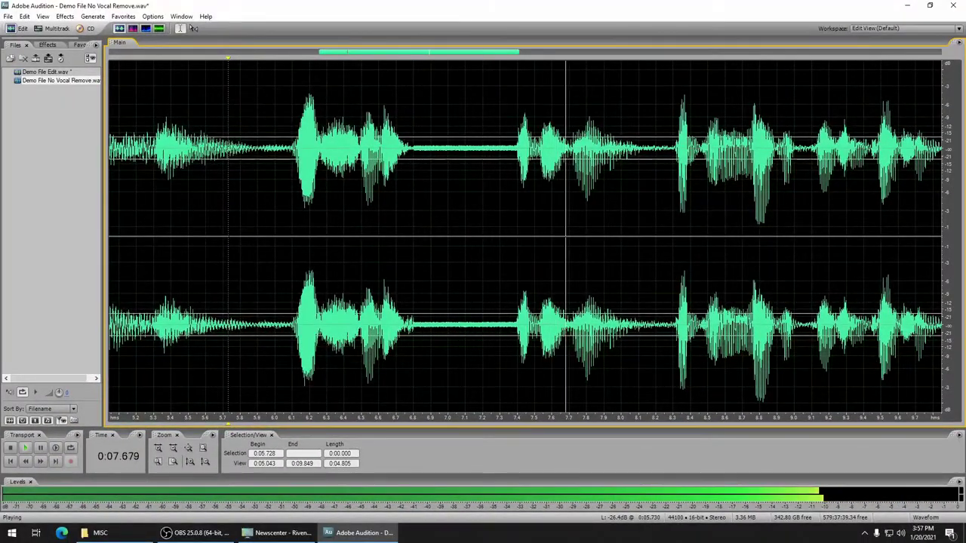
key("space")
left_click(24, 16)
left_click(43, 29)
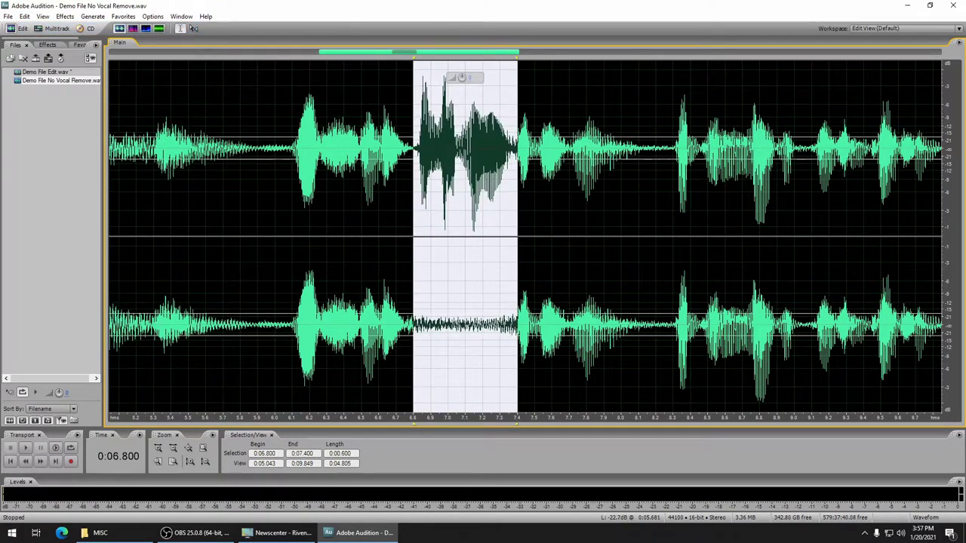
- Mute the selected passage from 0:06.800 to 0:07.400 and play the file from about 0:05.851 to hear the result
left_click(65, 16)
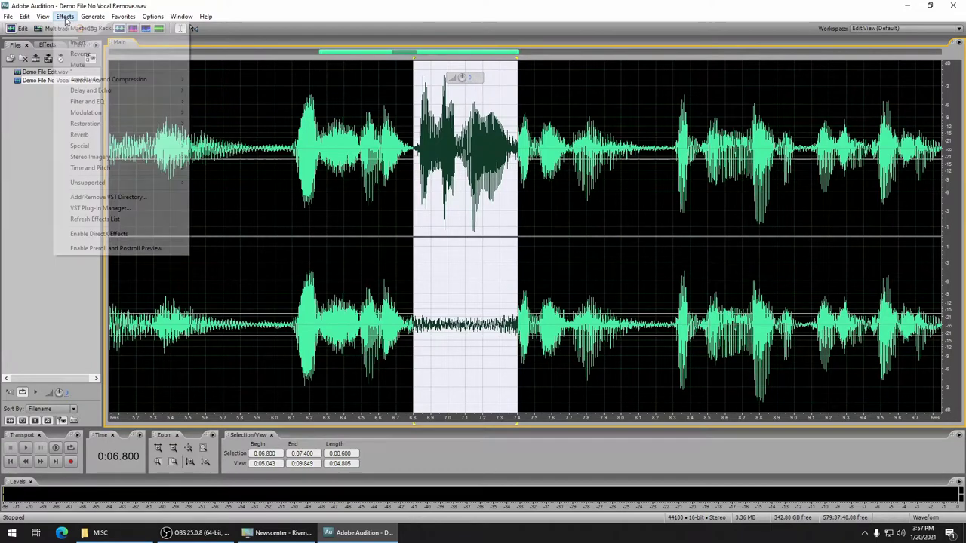
left_click(80, 65)
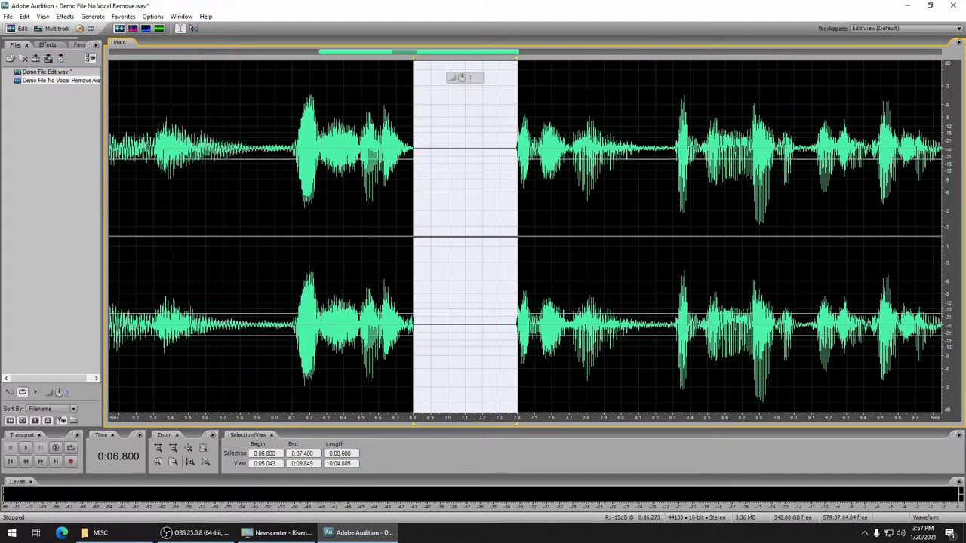
left_click(249, 226)
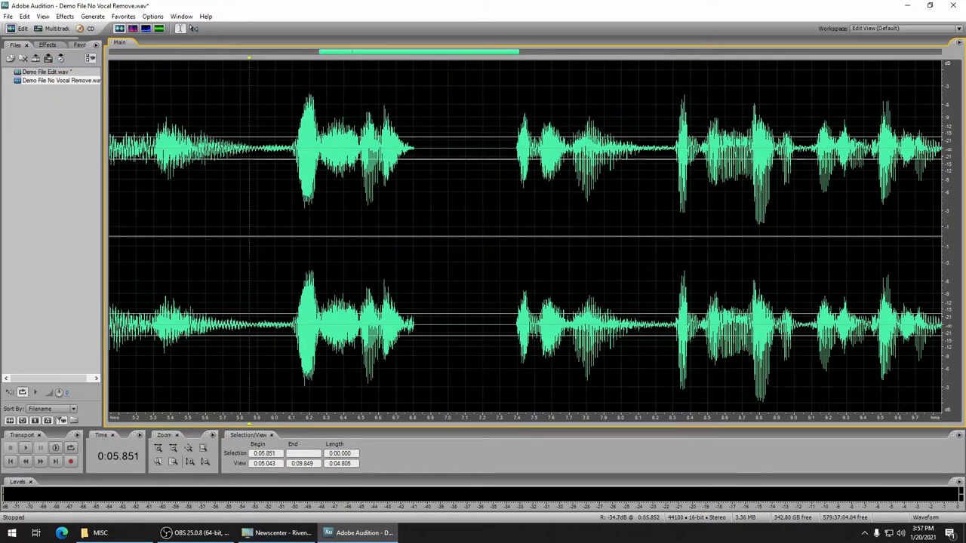
key("space")
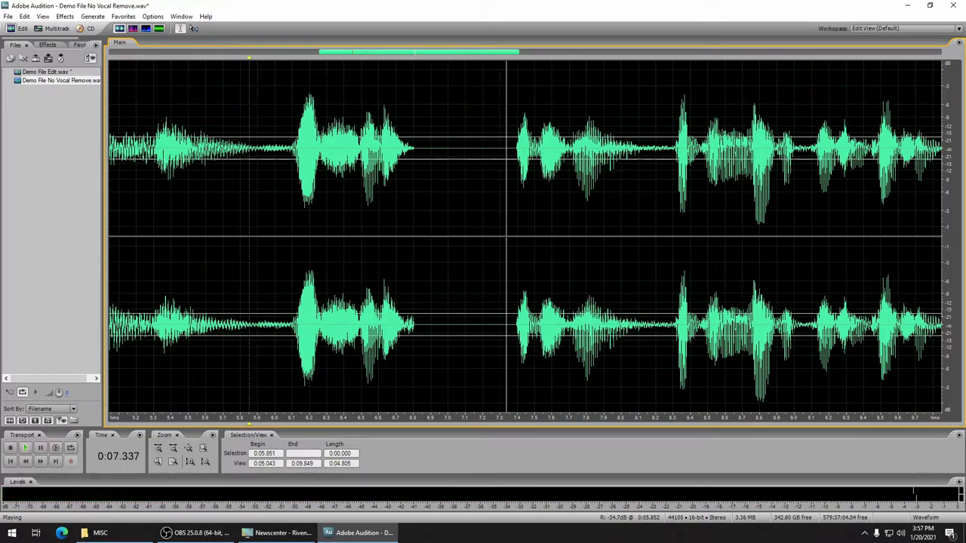
key("space")
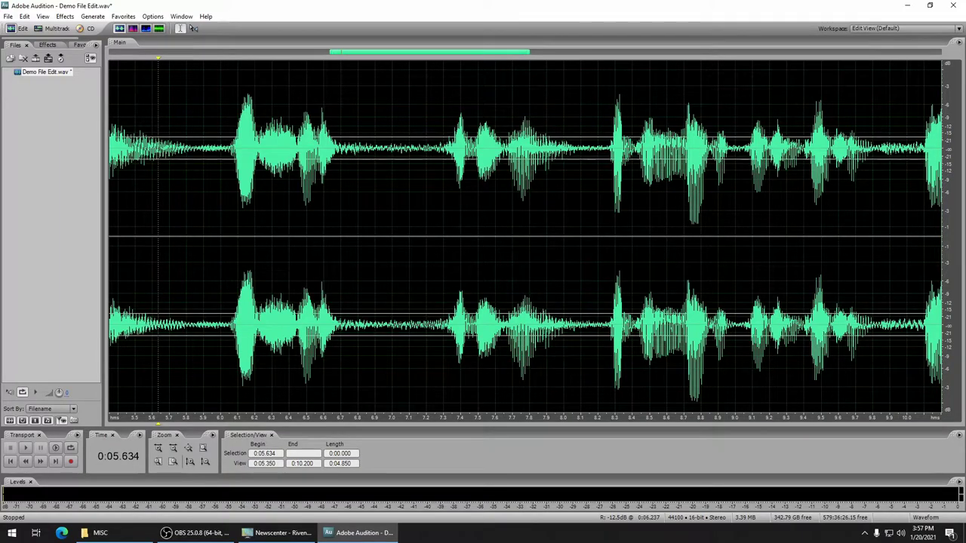
- Show the whole waveform of Demo File Edit.wav and play it from the beginning
key("minus")
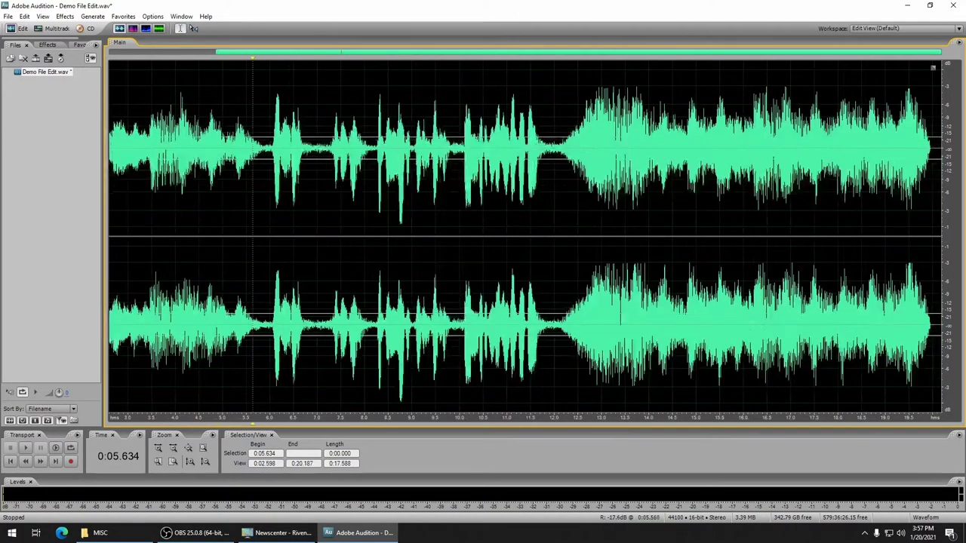
key("Home")
key("space")
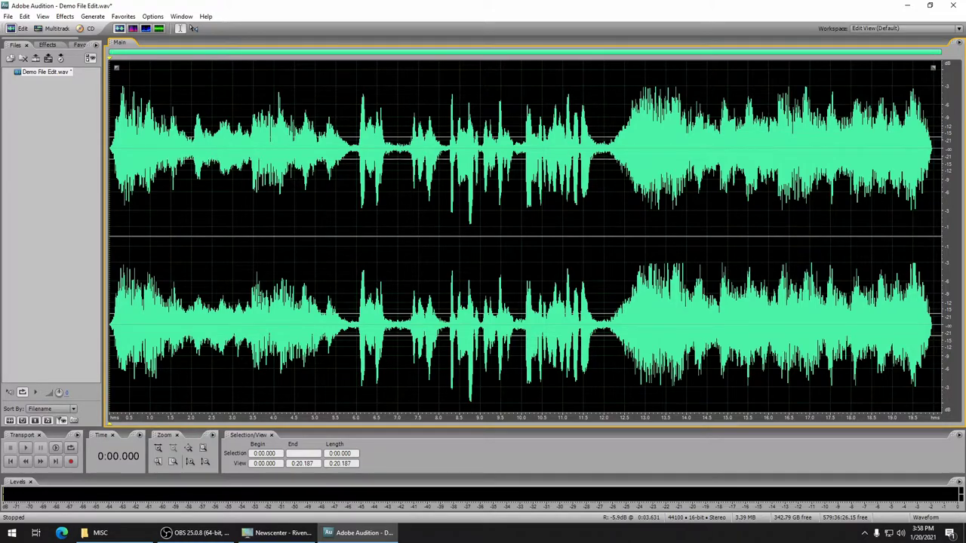
- Open the file's Cart metadata and enable including Cart data when saving to .wav, ready to enter the title
left_click(322, 226)
key("ctrl+p")
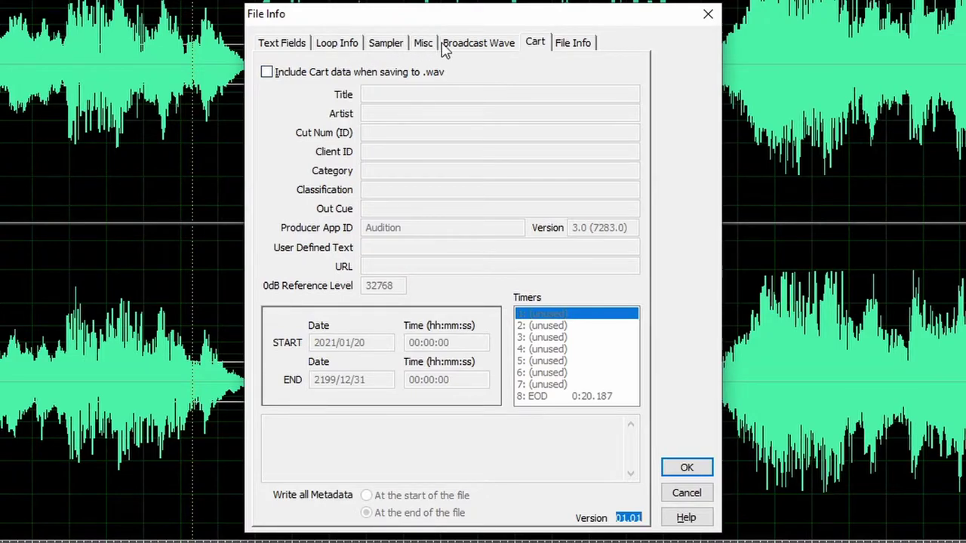
left_click(537, 43)
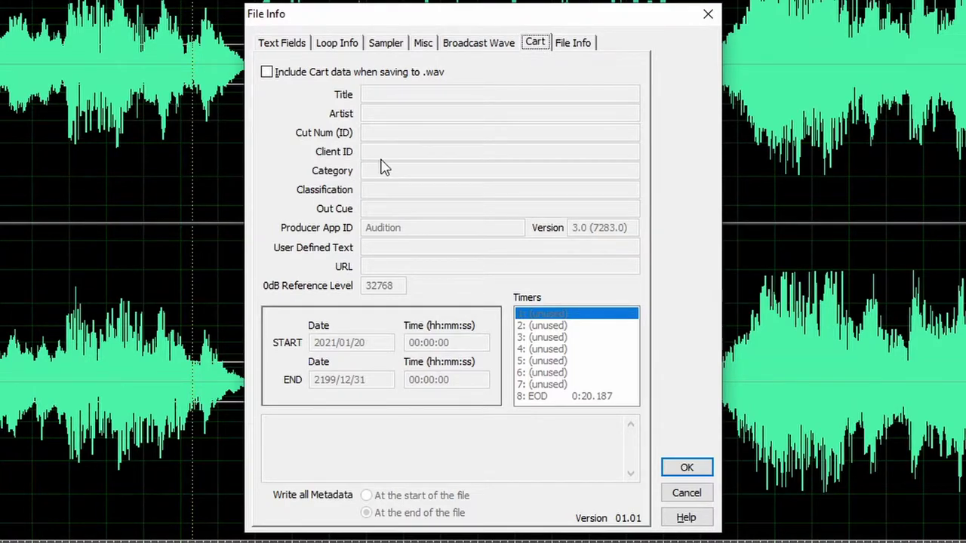
left_click(290, 75)
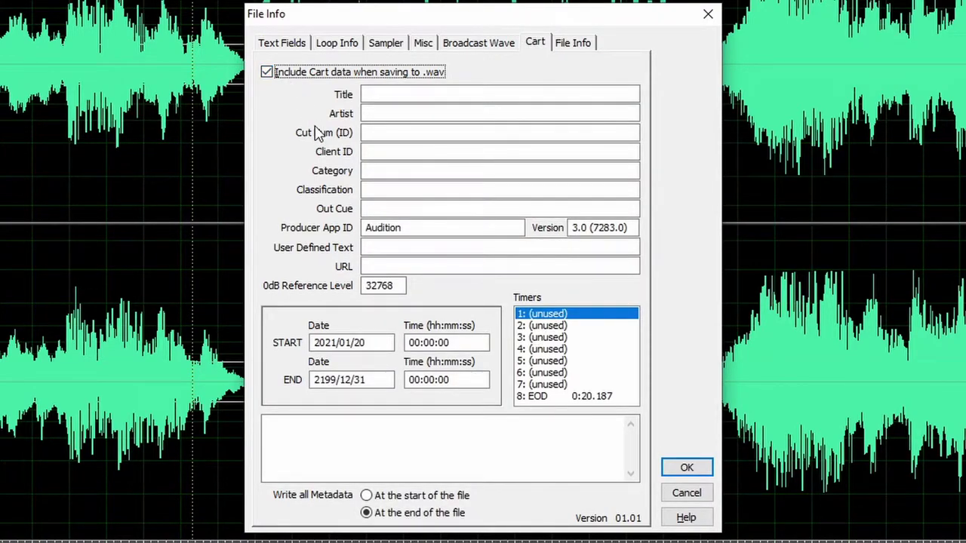
left_click(370, 97)
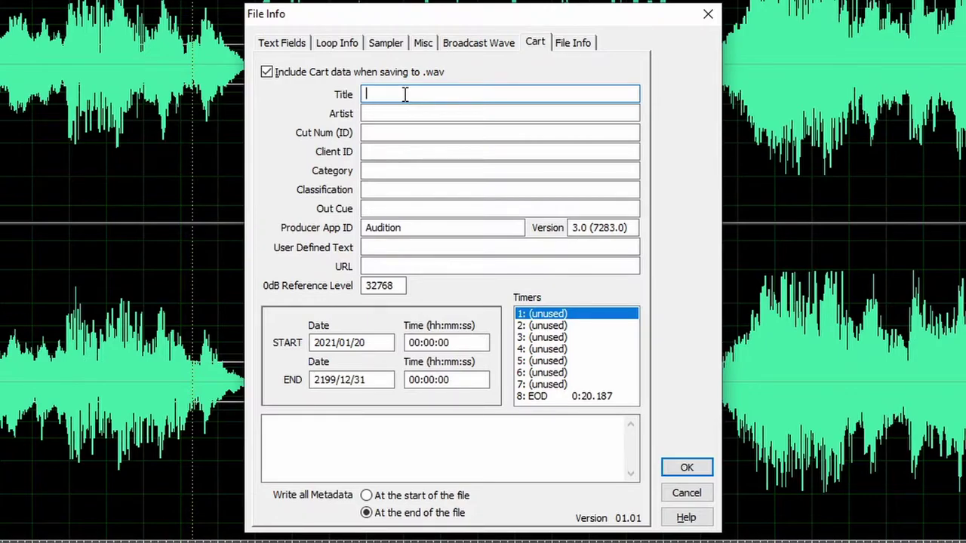
type("Bohemian Rhapsody")
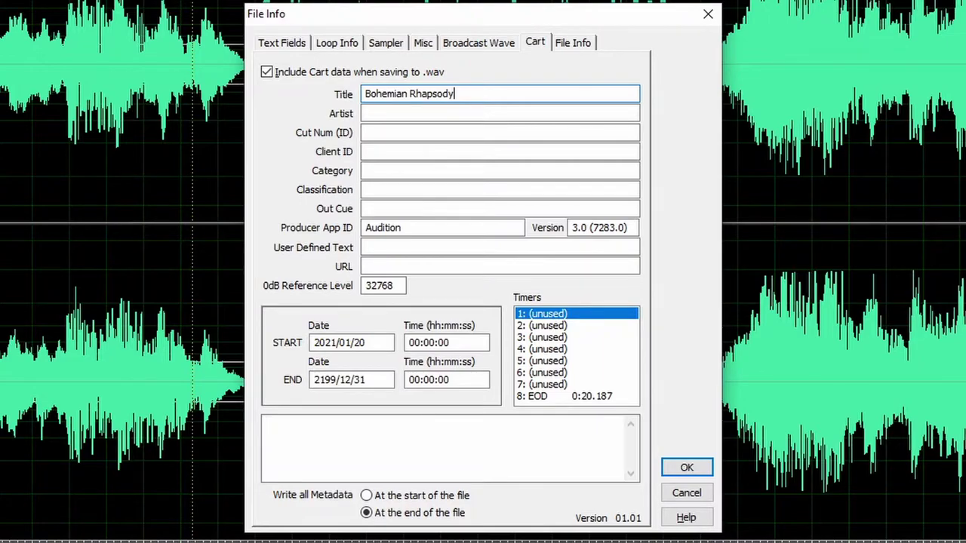
key("shift+Home")
key("BackSpace")
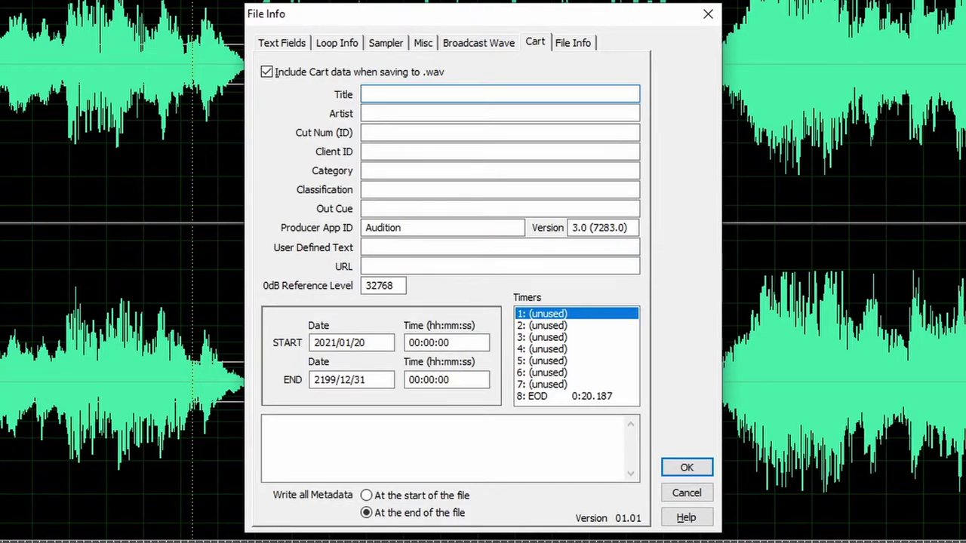
type("Captain Pollution")
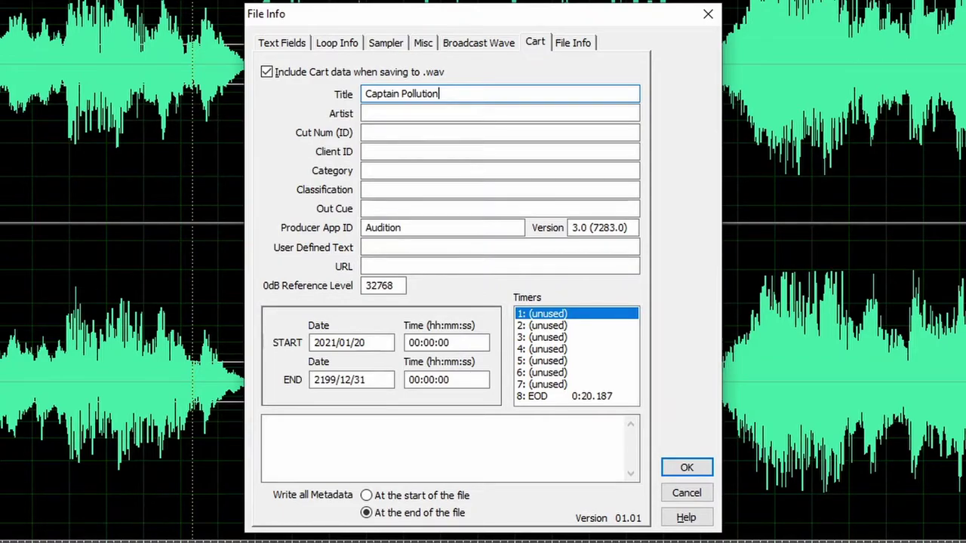
key("shift+Home")
key("BackSpace")
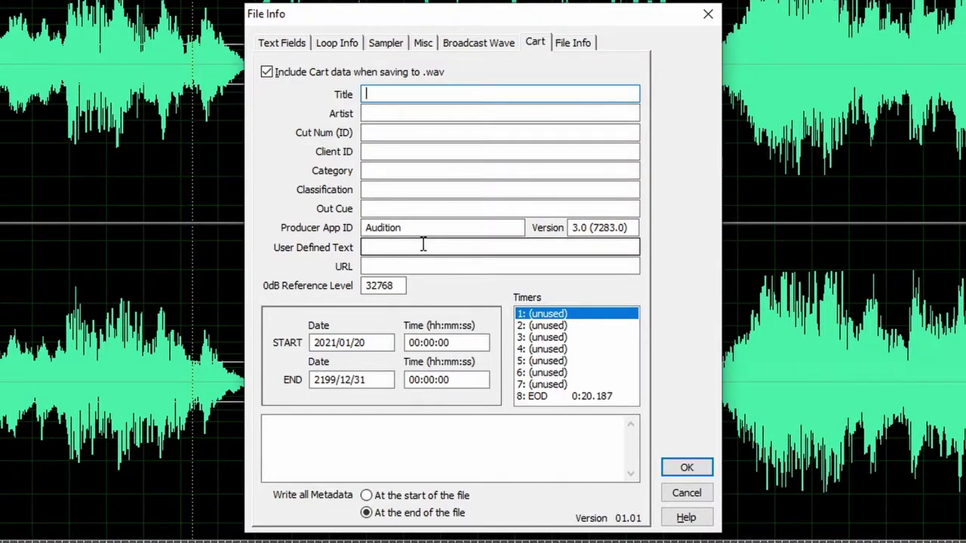
type("Game Intro")
key("ctrl+a")
key("BackSpace")
type("December 03,l 2020")
key("ctrl+a")
key("BackSpace")
type("Changes for 50th Memorial")
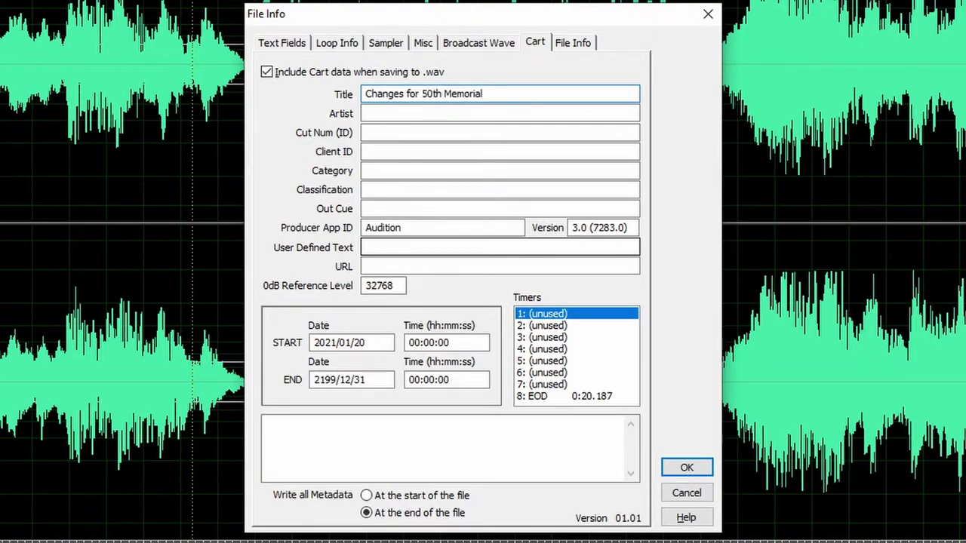
key("ctrl+a")
key("BackSpace")
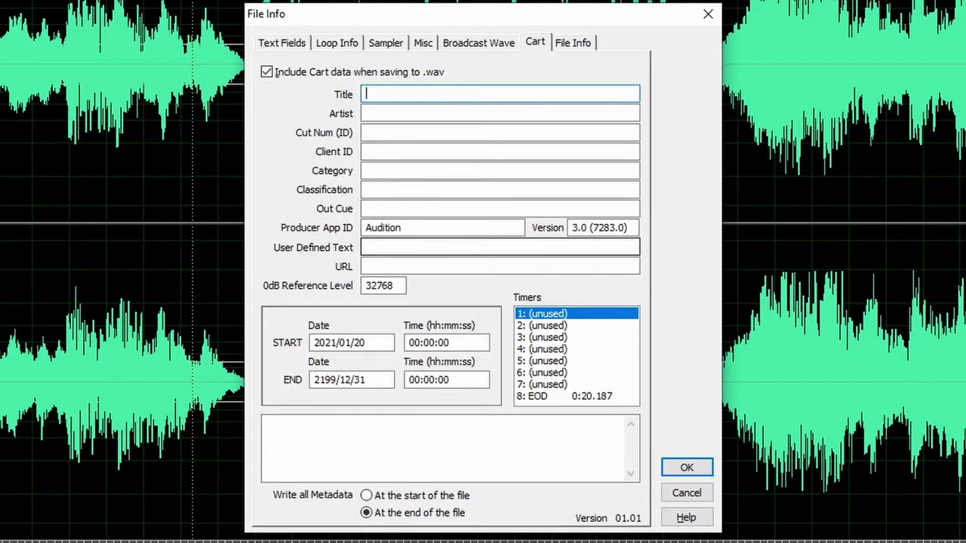
- Set the cart title to "Demo Song Title" and go to the Artist entry
type("Demo Song Title")
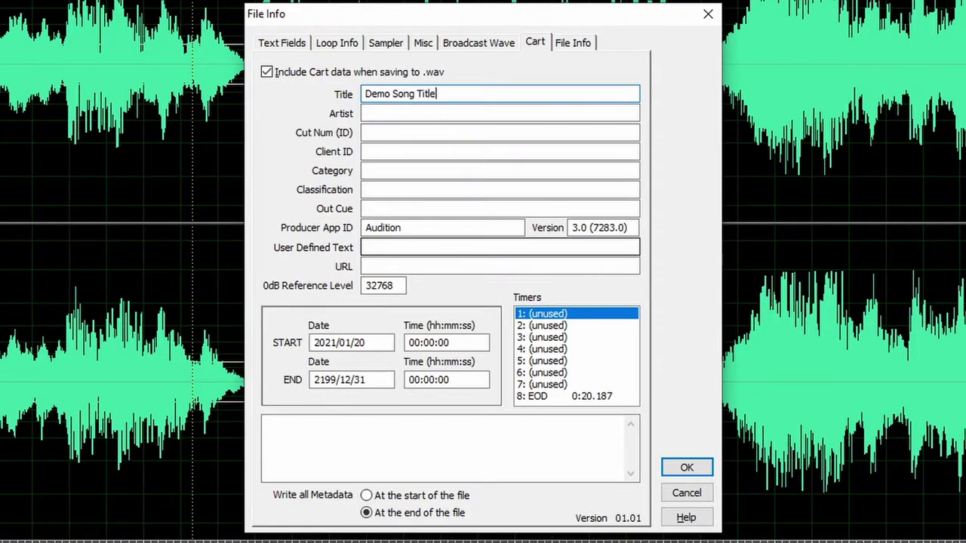
left_click(457, 113)
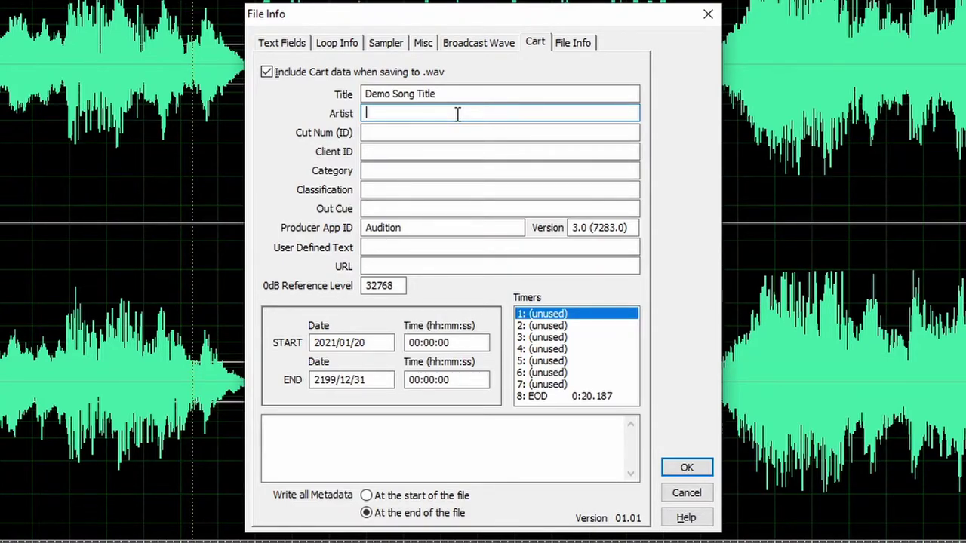
type("Akon ft. Eminem")
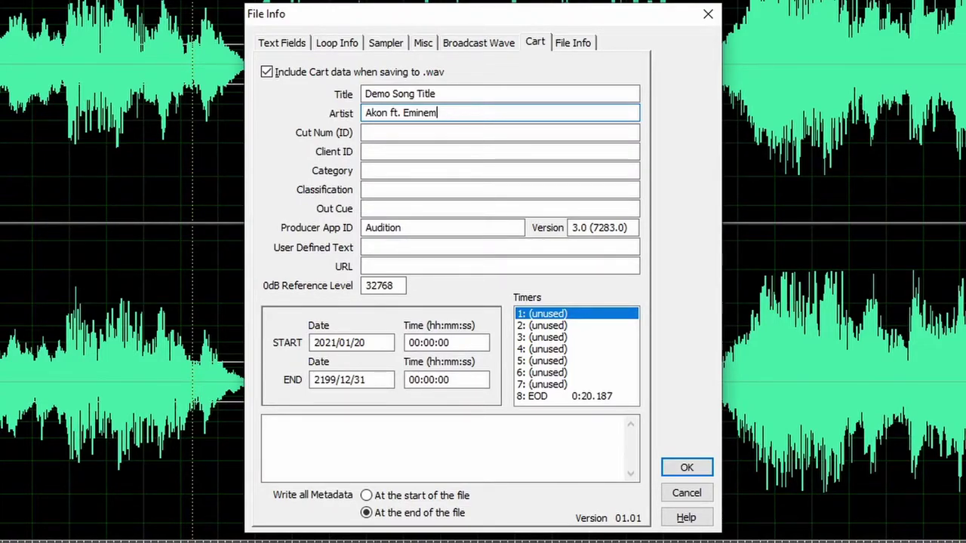
key("shift+Home")
key("BackSpace")
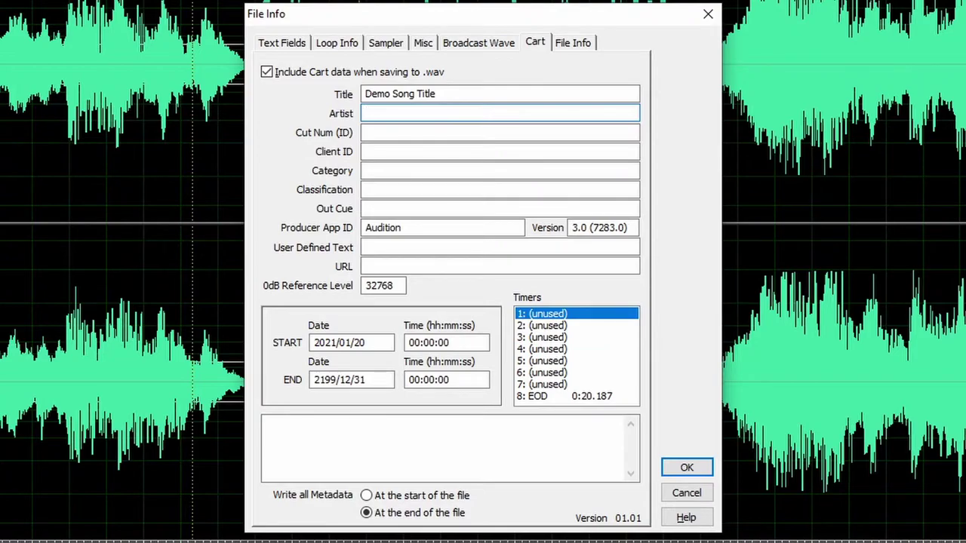
type("WMUL-FM Sports")
key("ctrl+a")
key("BackSpace")
type("Drinking and Driving")
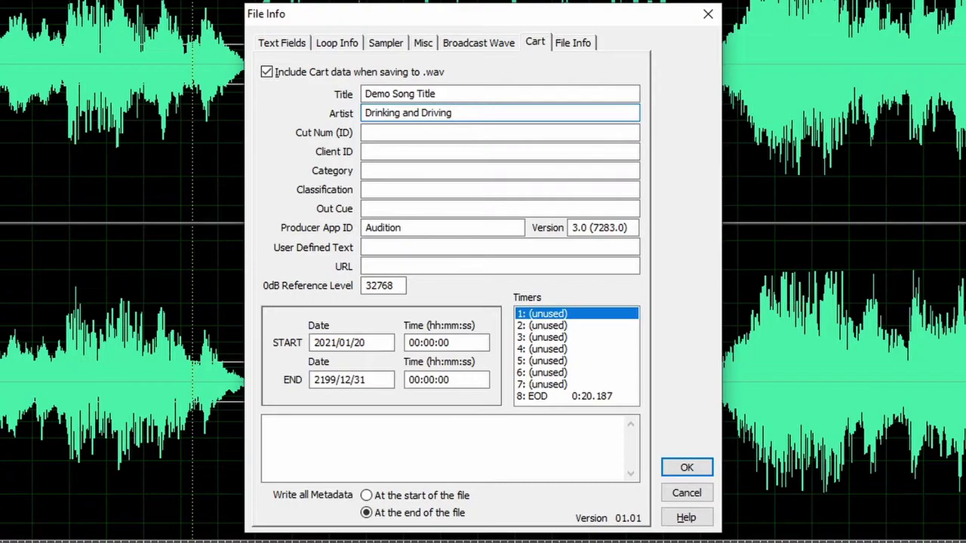
key("ctrl+a")
key("BackSpace")
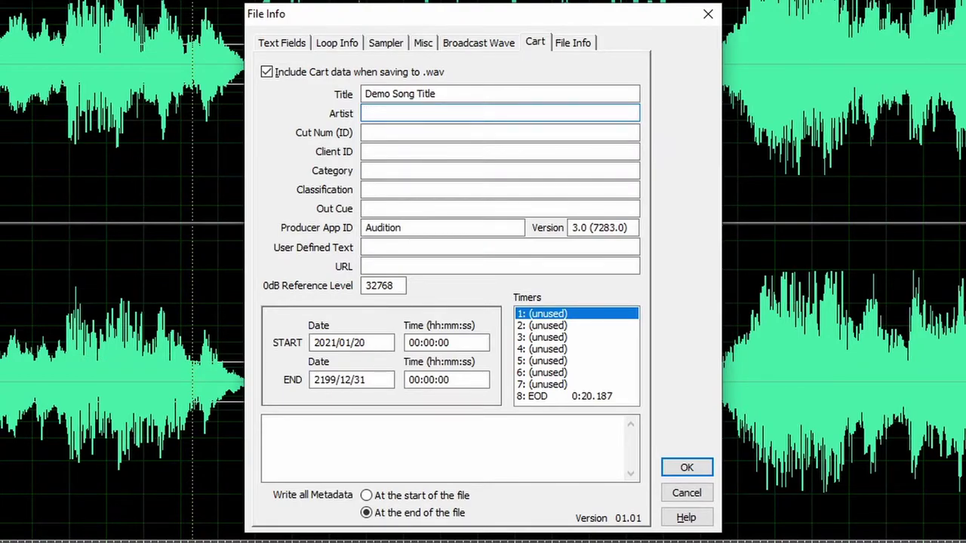
type("Baseball")
key("shift+Home")
key("BackSpace")
type("Anna Daptor")
- Replace the cart's artist with "Demo Artist" and set the Client ID to "Demo Ingestor"
key("ctrl+a")
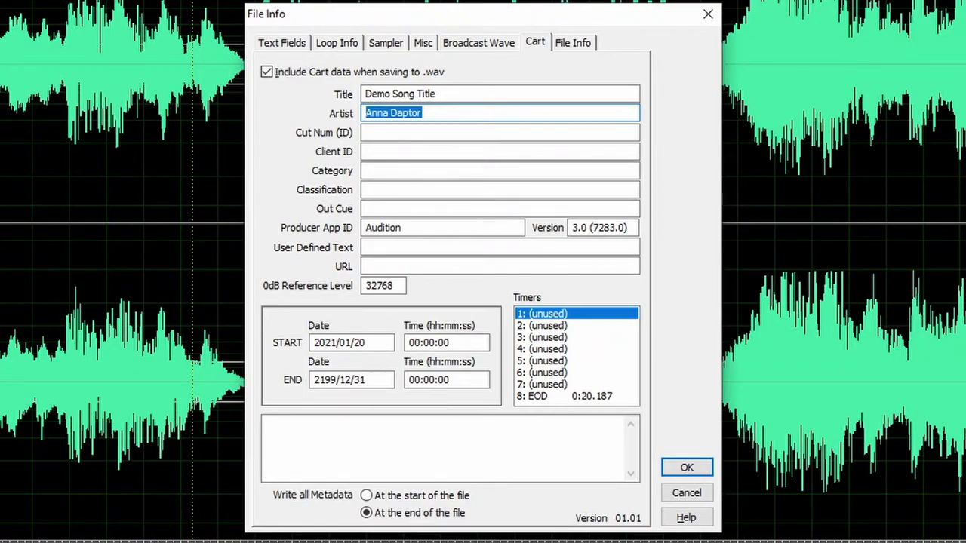
type("Demo Artist")
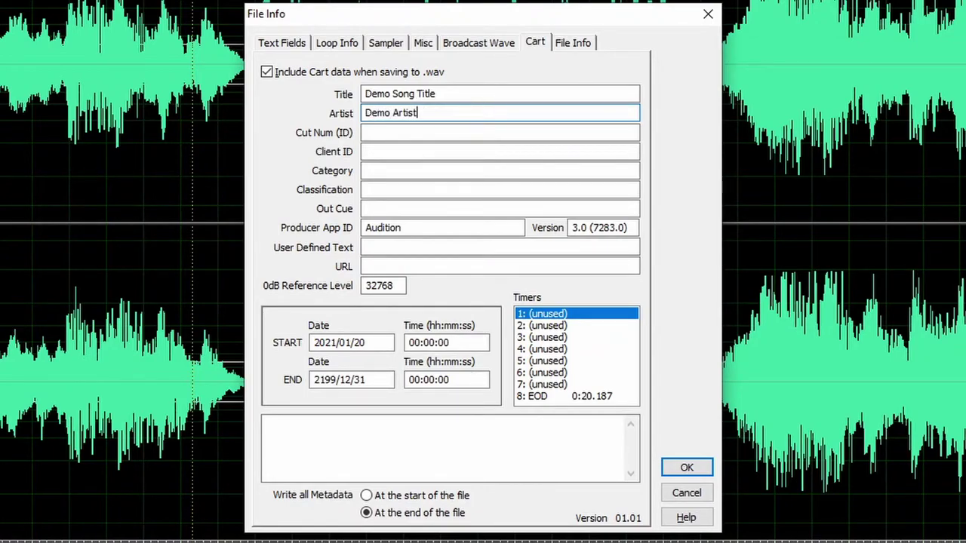
left_click(391, 151)
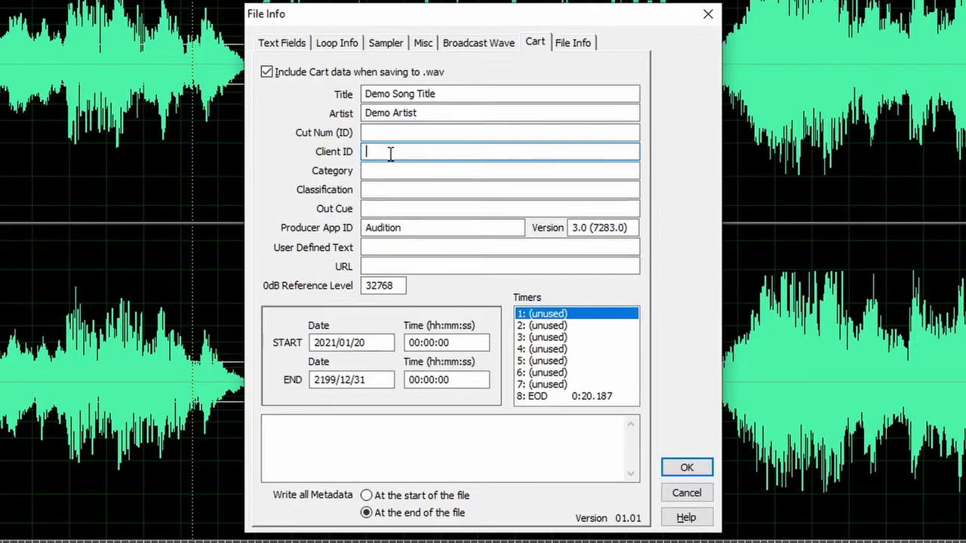
type("Demo Ingestor")
- Set the cart's Out Cue to "Cold" and its User Defined Text to "2020 Vinyl"
left_click(364, 209)
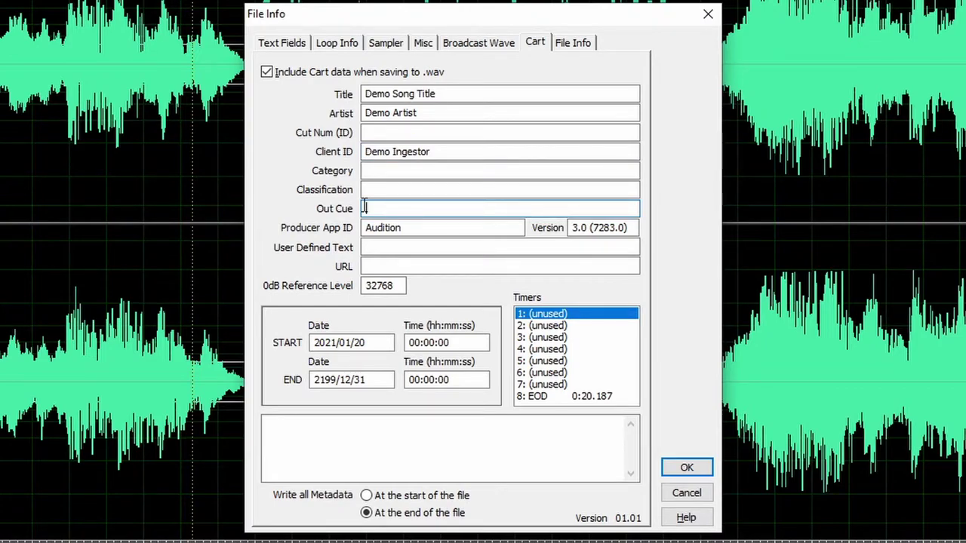
type("Cold")
left_click(391, 246)
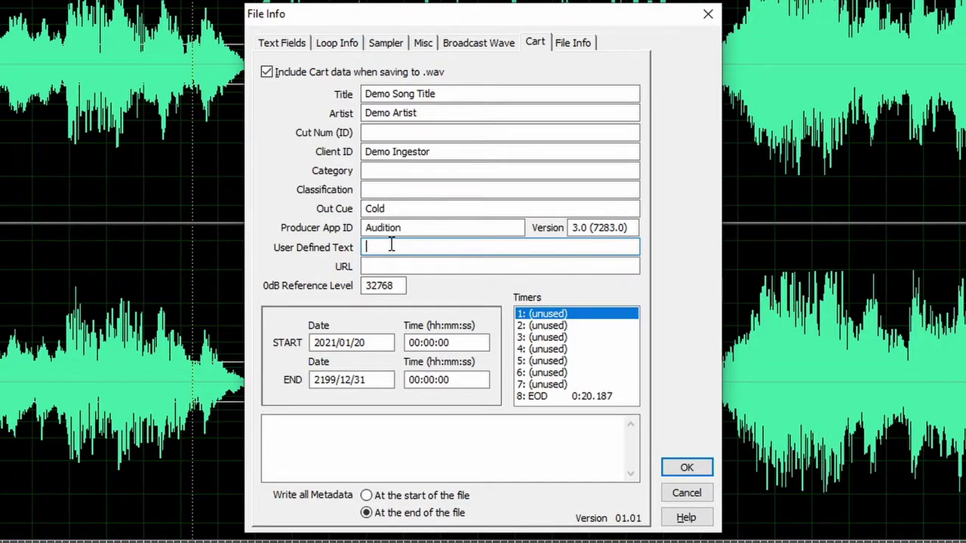
type("2020 Vinyl")
- Clear the cart's start and end dates and both time entries so all four are blank
left_click(378, 343)
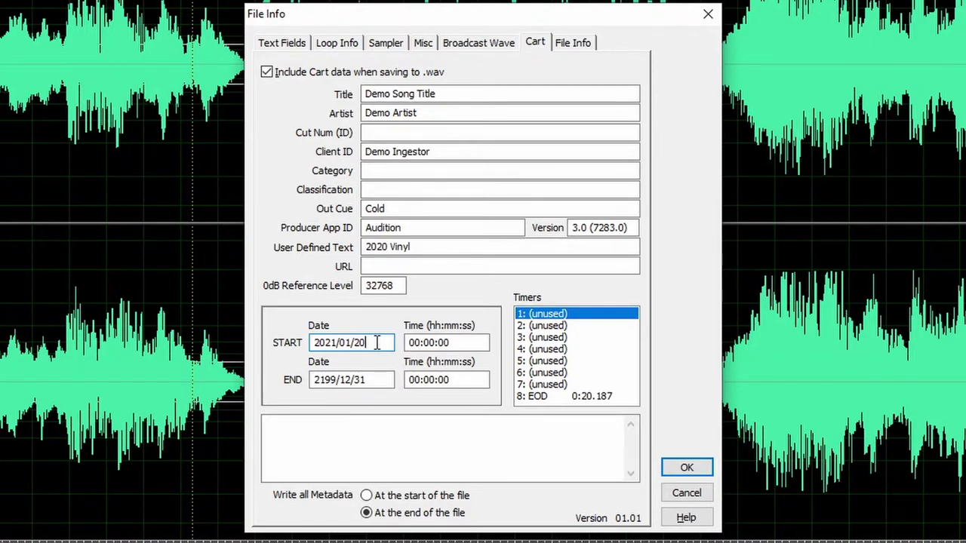
key("BackSpace")
key("BackSpace")
key("BackSpace")
key("BackSpace")
key("BackSpace")
key("BackSpace")
key("BackSpace")
key("BackSpace")
key("BackSpace")
key("BackSpace")
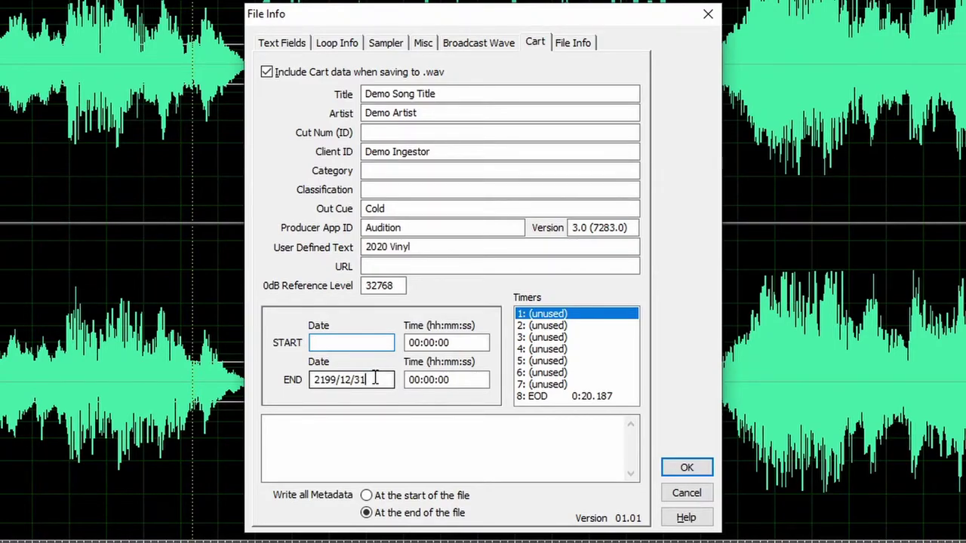
double_click(373, 378)
key("BackSpace")
double_click(446, 343)
key("BackSpace")
double_click(445, 379)
key("BackSpace")
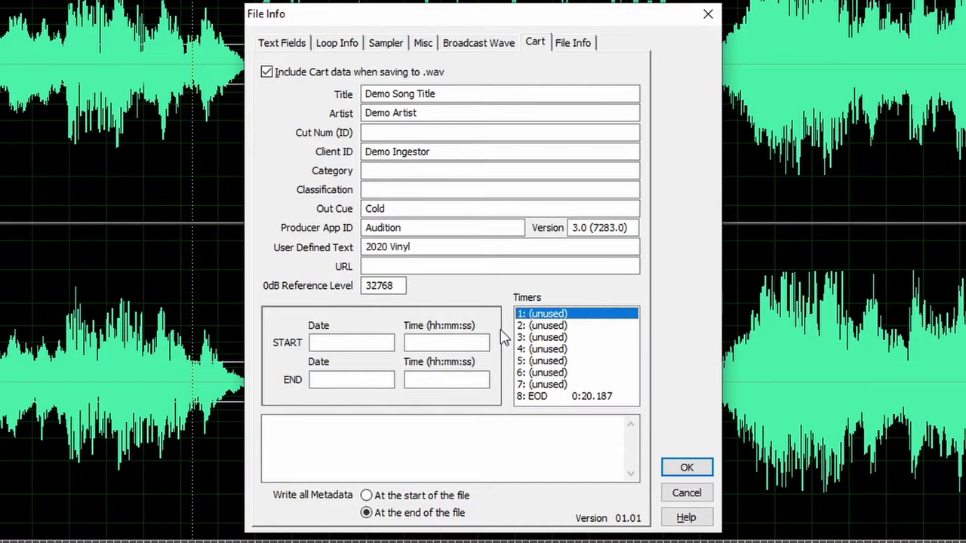
- Define the first cart timer with the ID INT and location 01
double_click(543, 317)
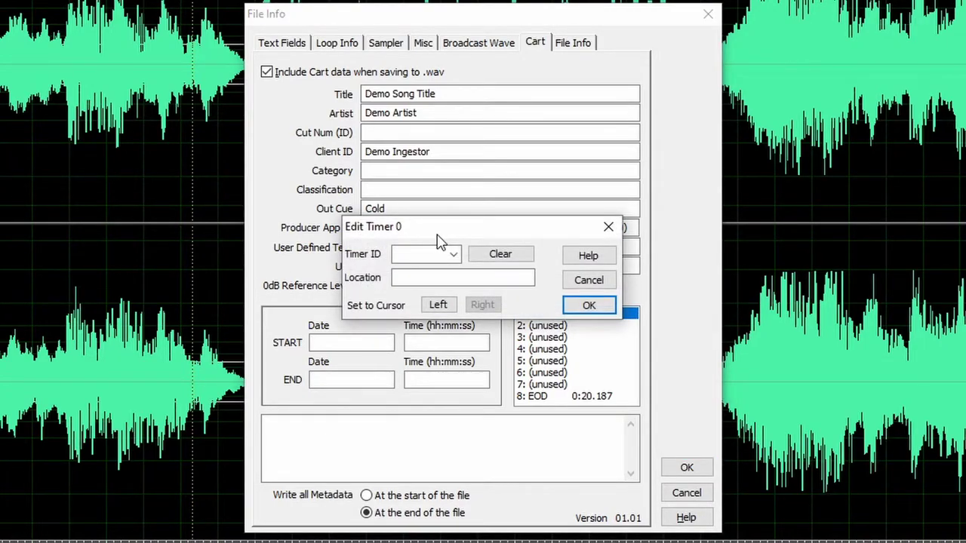
left_click_drag(436, 233, 441, 208)
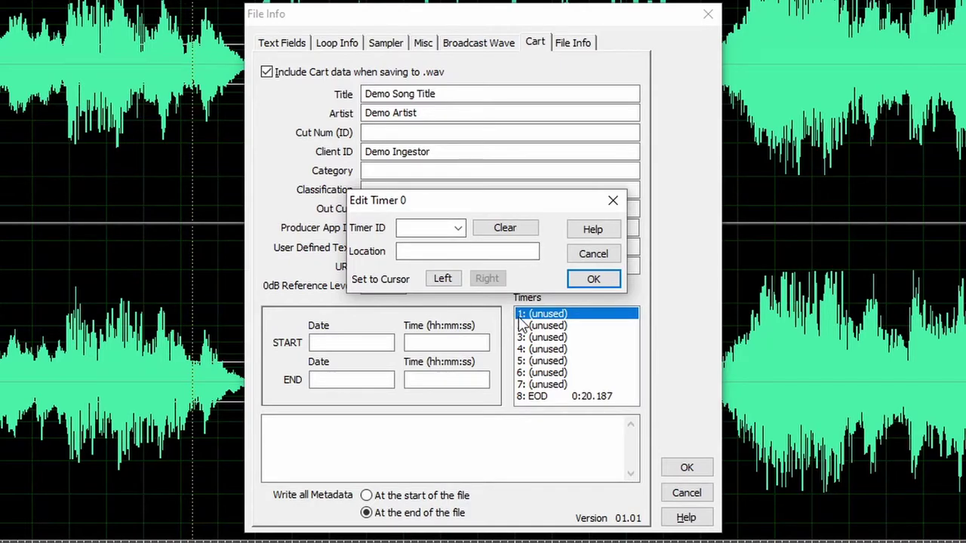
left_click(458, 229)
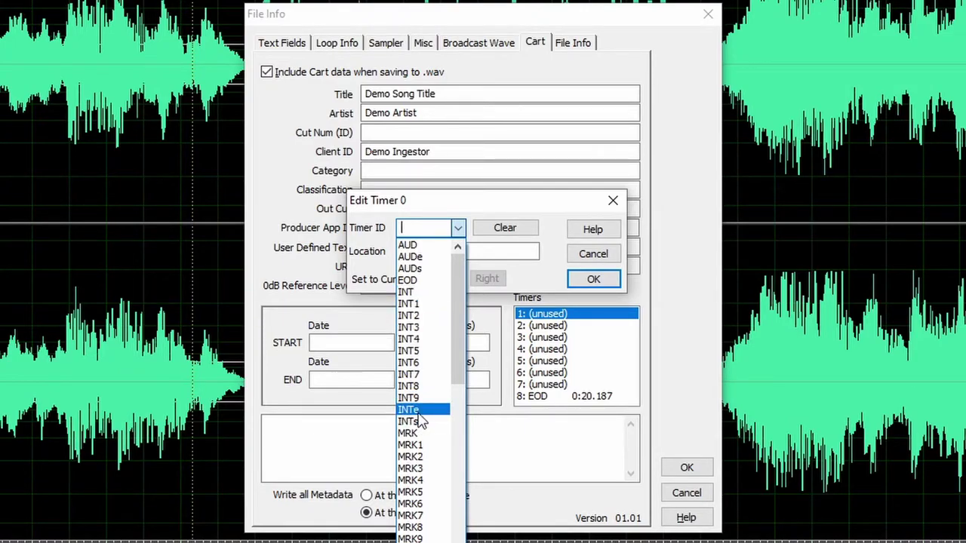
left_click(434, 293)
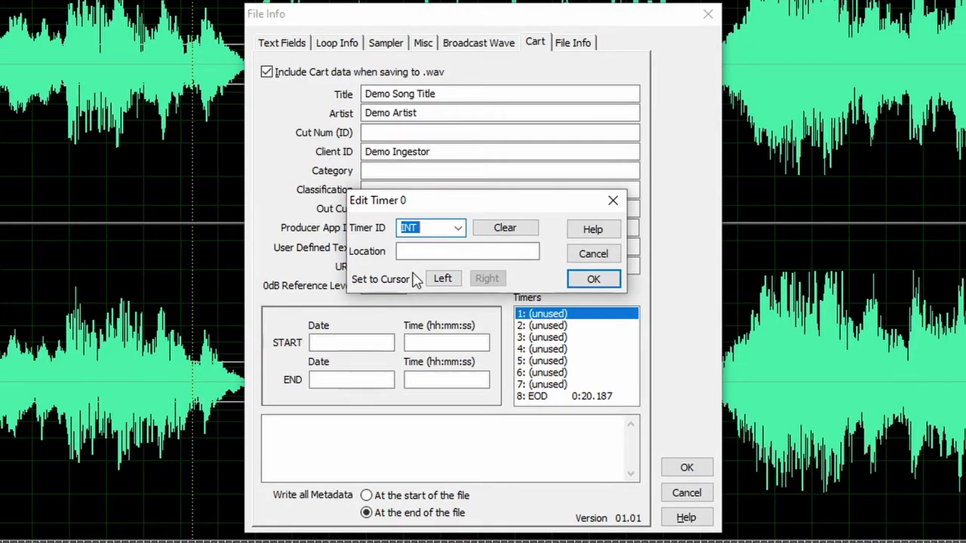
left_click(424, 252)
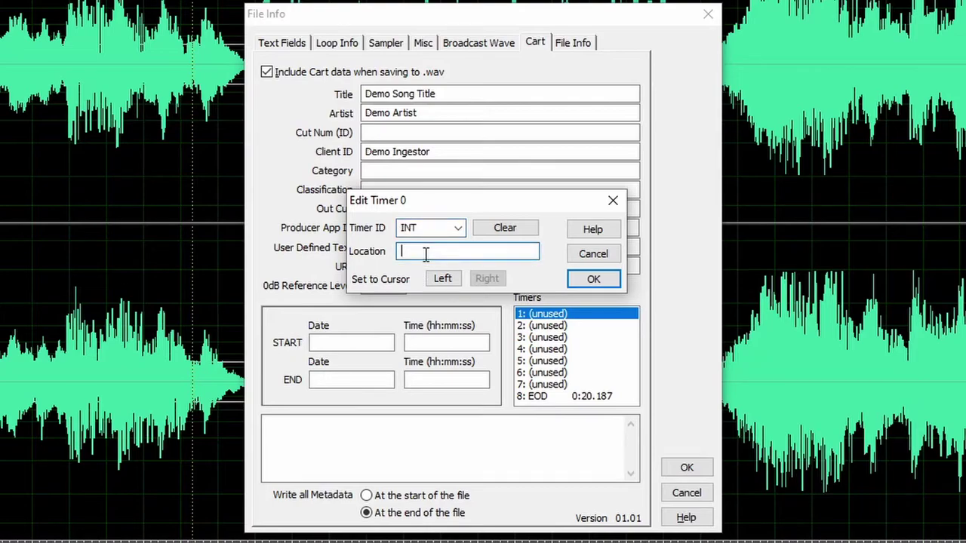
type("01")
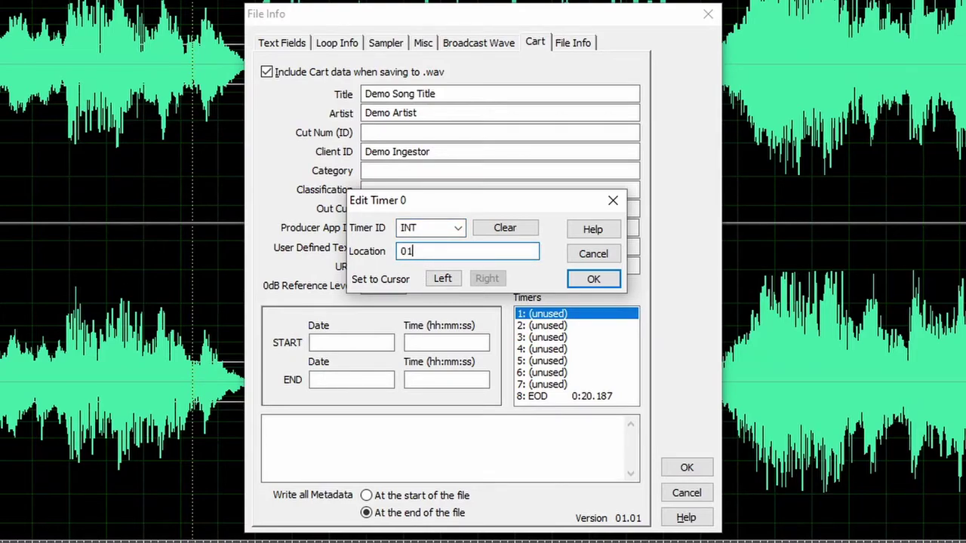
left_click(593, 279)
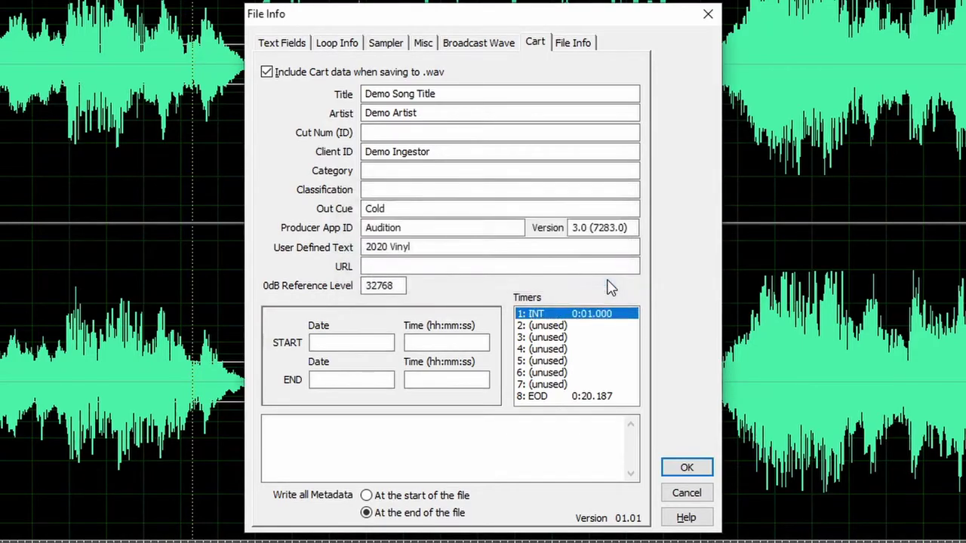
- Define the second cart timer with the ID SEGs and location 17, and accept the file info
double_click(542, 329)
left_click(453, 259)
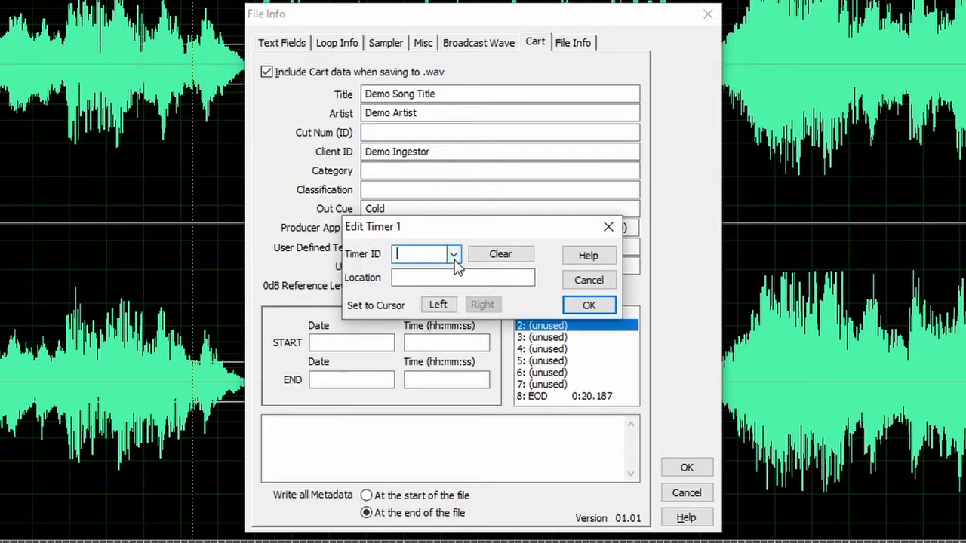
left_click(454, 257)
scroll(417, 349, "down", 1)
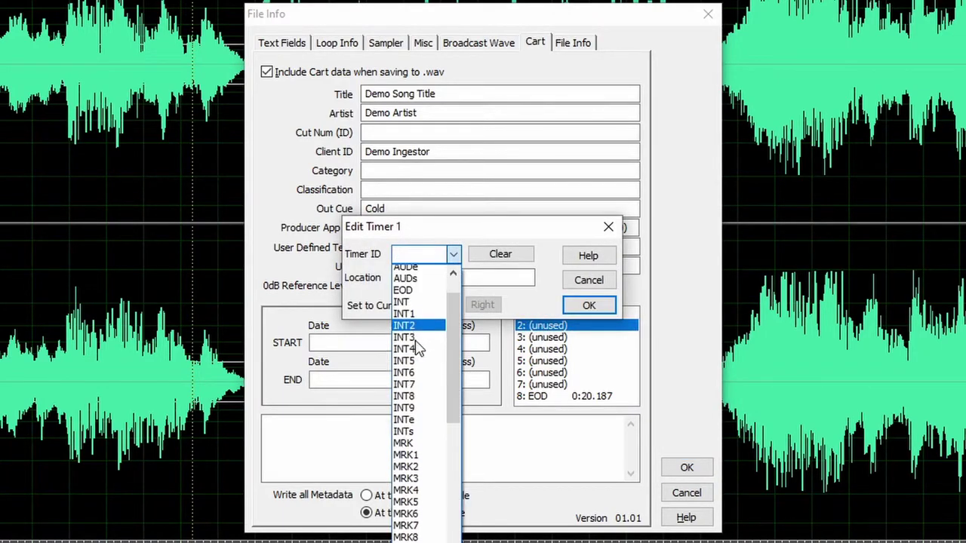
scroll(417, 349, "down", 10)
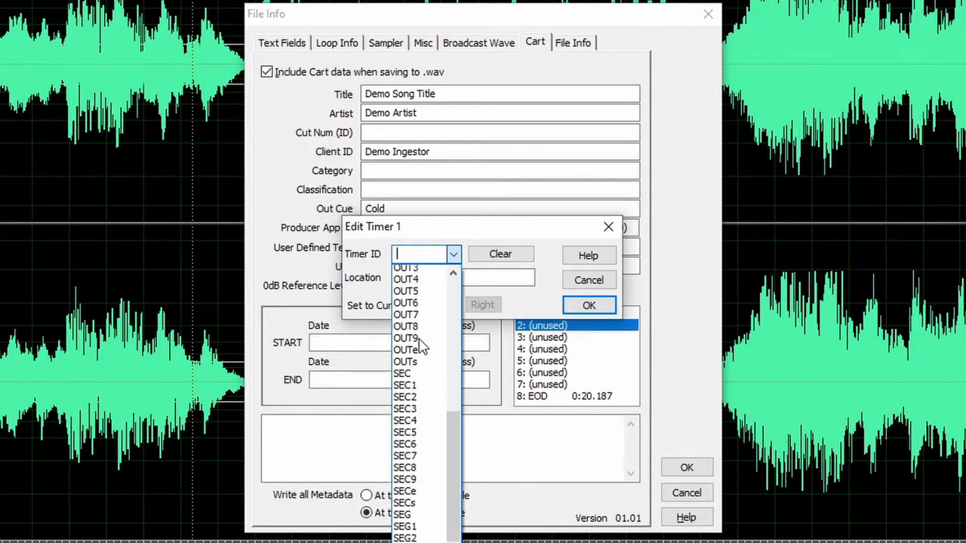
scroll(421, 347, "down", 4)
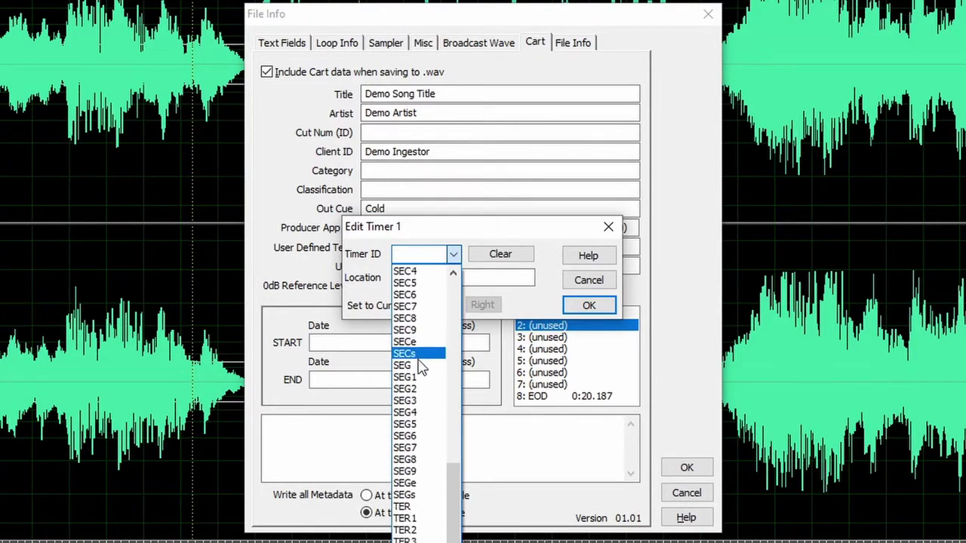
left_click(420, 495)
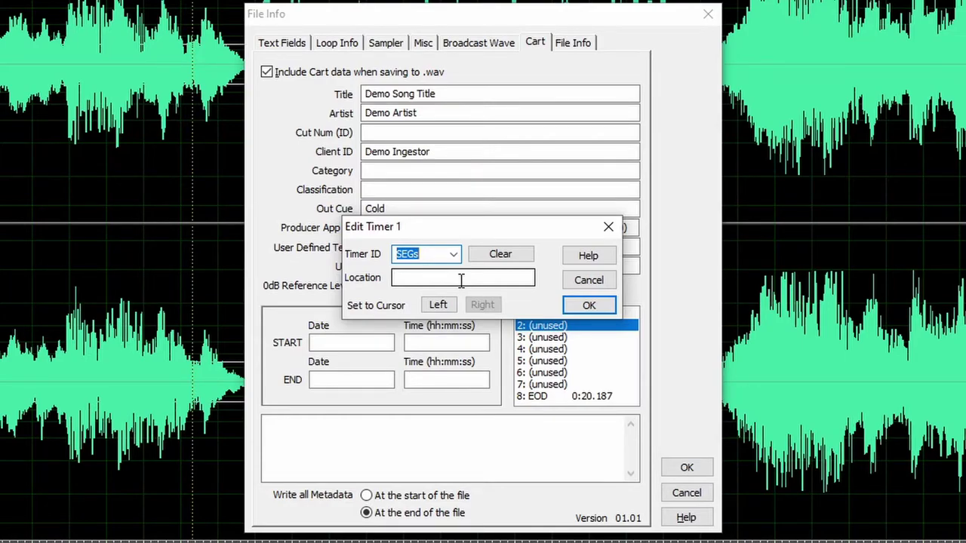
left_click(462, 280)
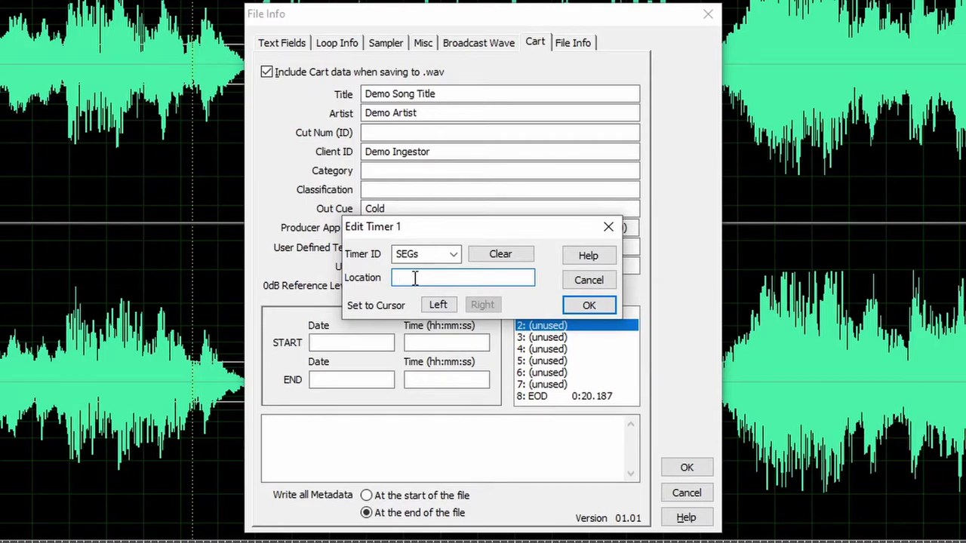
type("17")
left_click(586, 306)
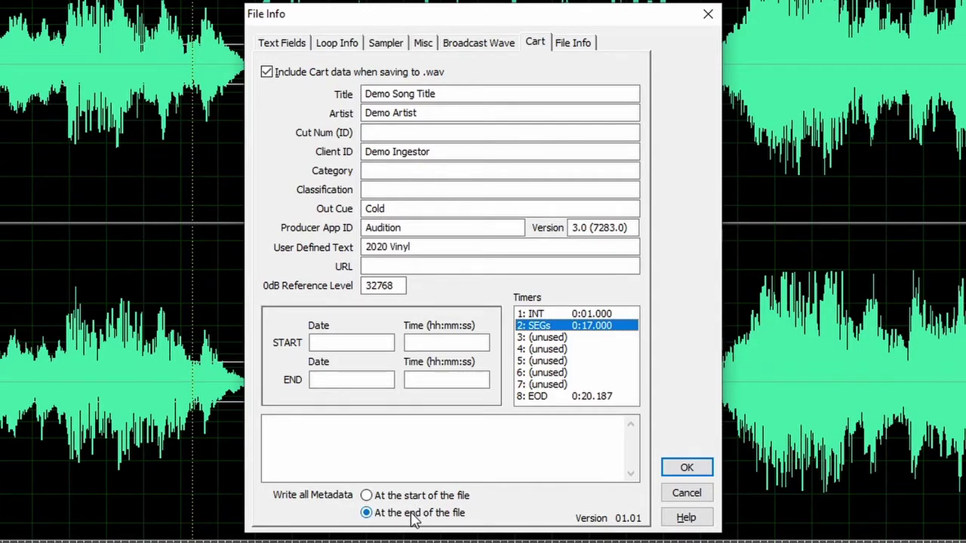
left_click(687, 470)
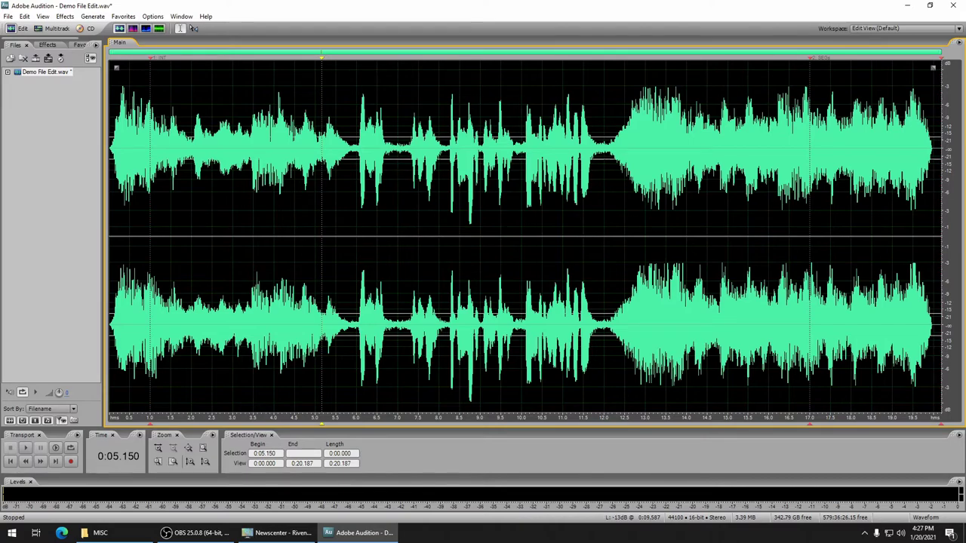
- Move the INT marker to about 6.0 seconds, where the vocals begin, and play across it to check the timing
key("Home")
key("space")
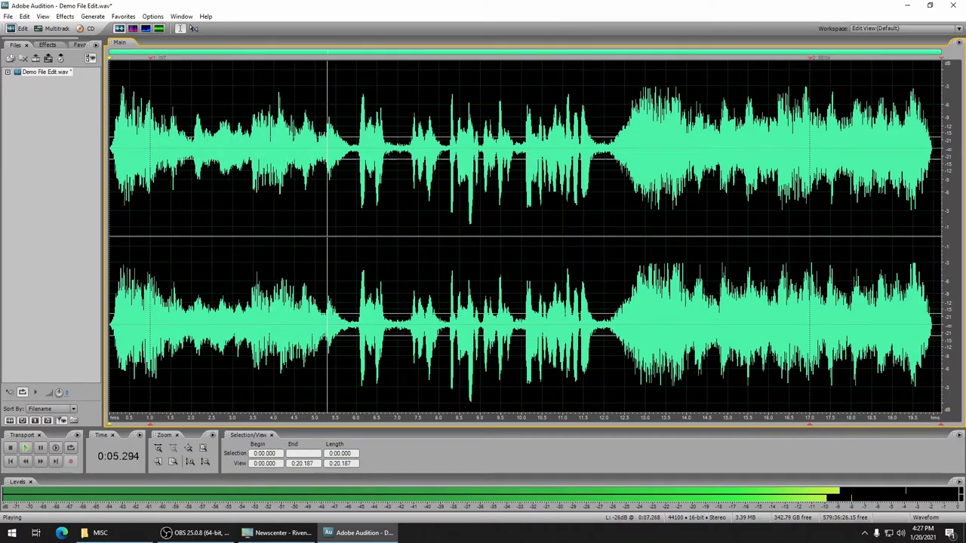
key("space")
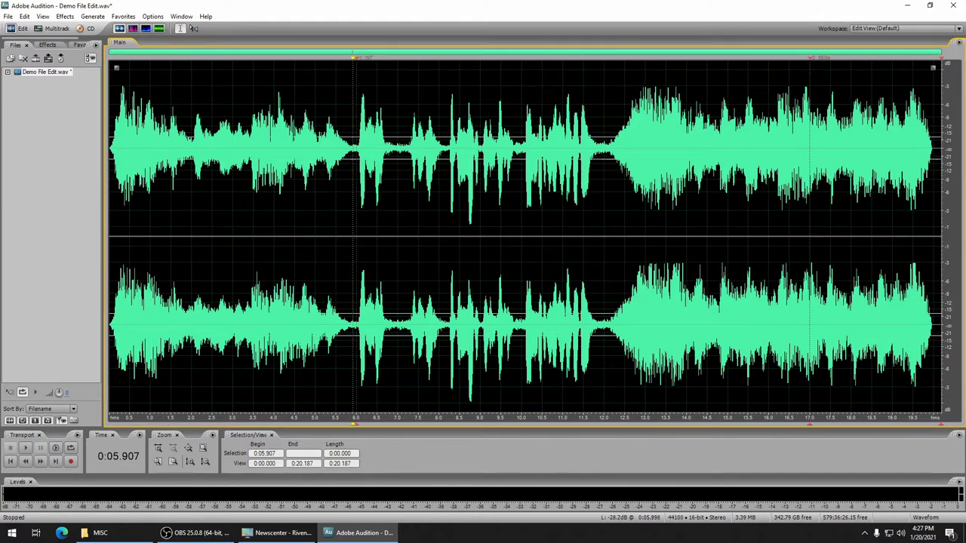
left_click_drag(355, 58, 323, 57)
key("space")
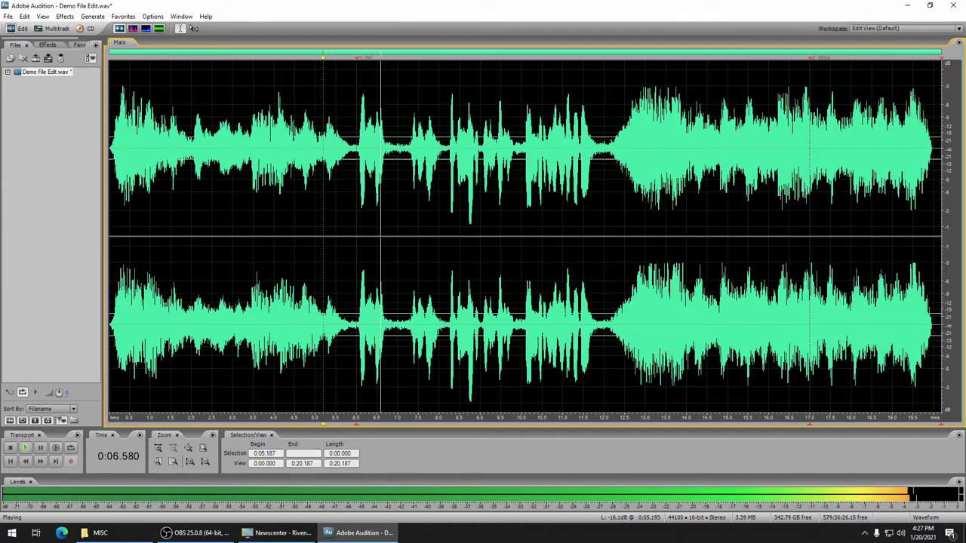
key("space")
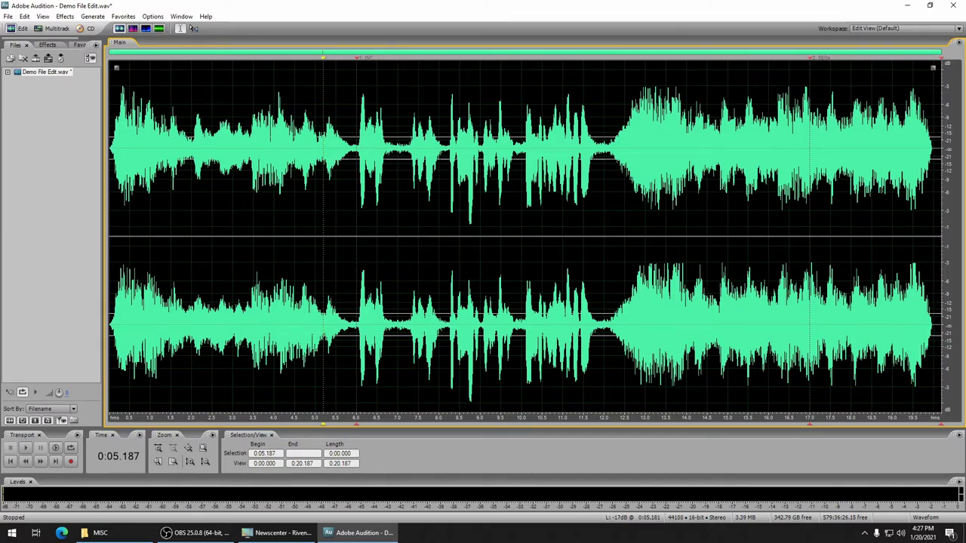
- Move the SEGs marker to the end of the closing fade, at about 20 seconds
key("End")
key("equal")
key("equal")
key("equal")
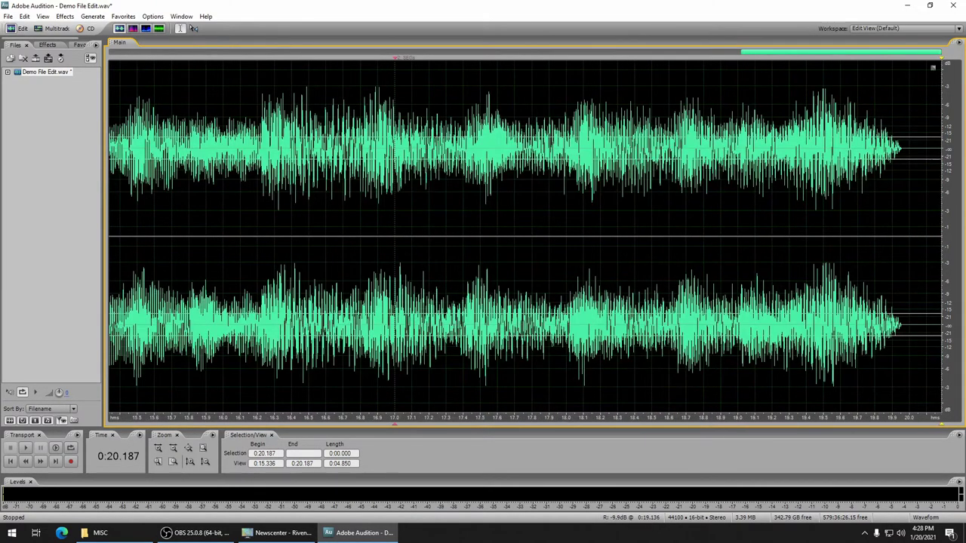
scroll(762, 324, "up", 1)
key("minus")
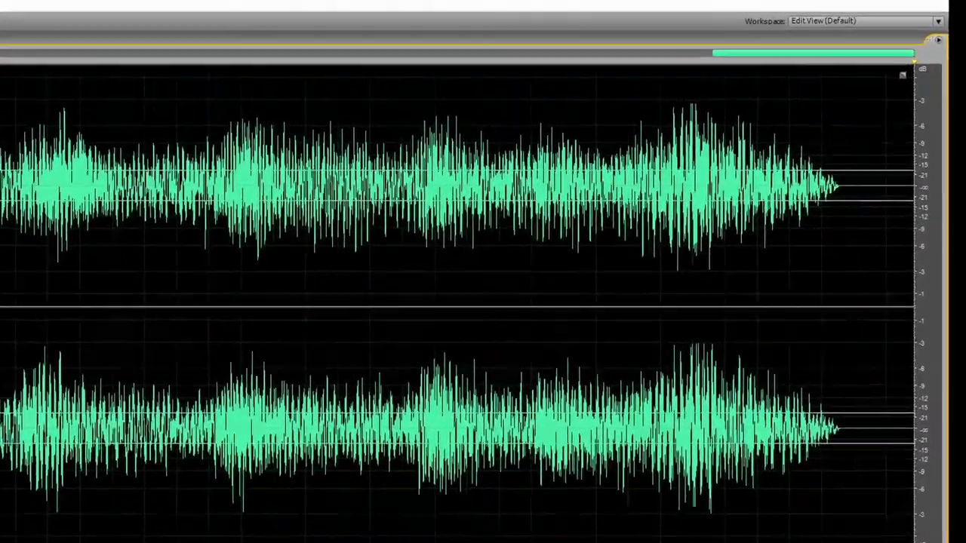
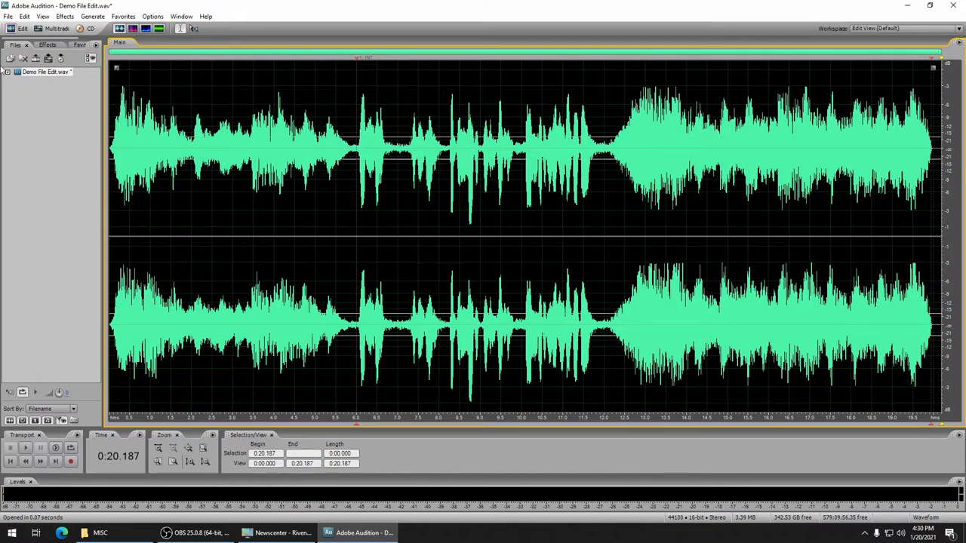
- Start saving a copy of the file and choose the Rivendell Import\MISC folder on Department_Storage (Z:) as its destination
left_click(8, 16)
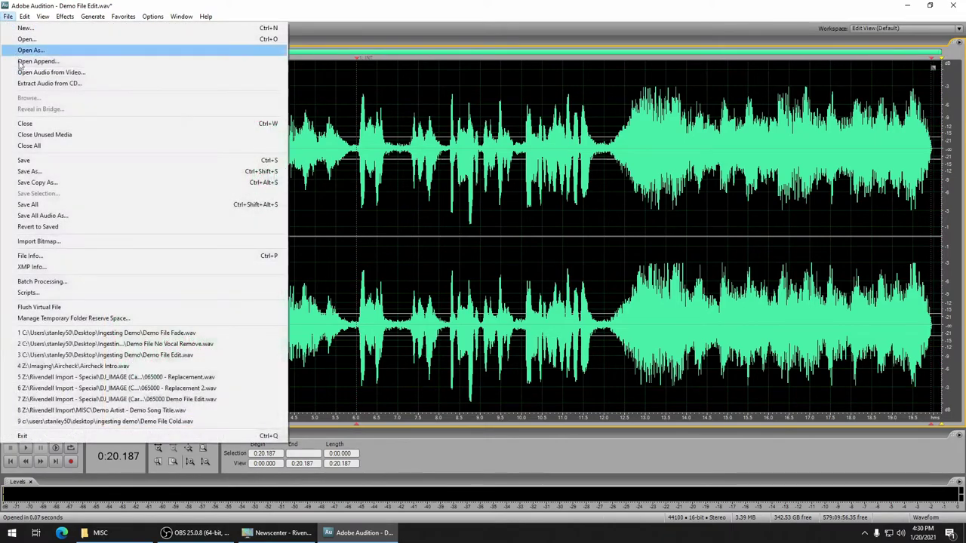
left_click(64, 183)
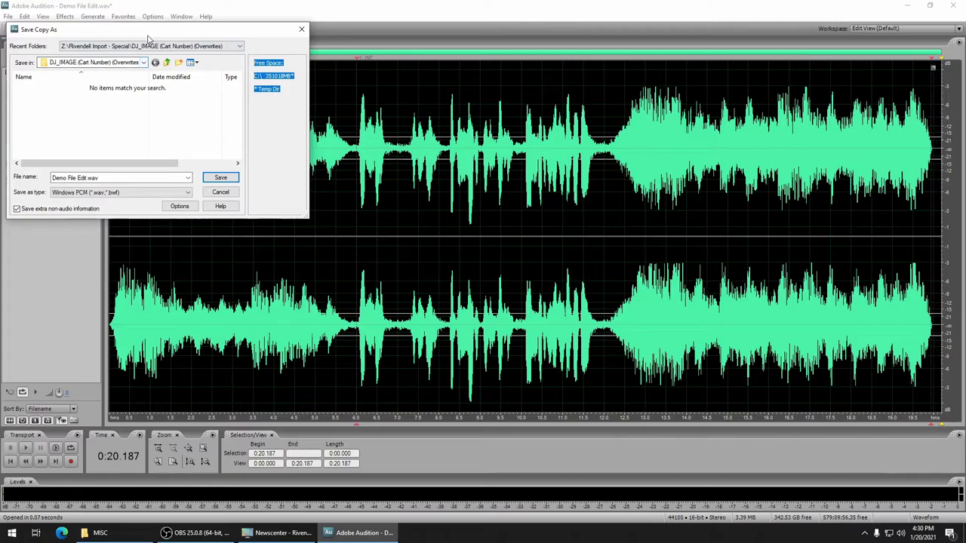
left_click_drag(150, 29, 416, 128)
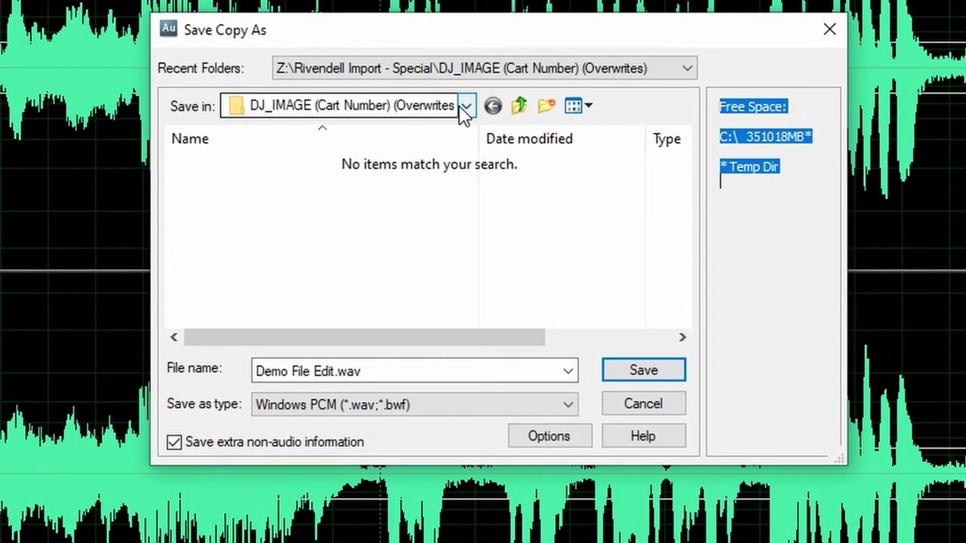
left_click(465, 110)
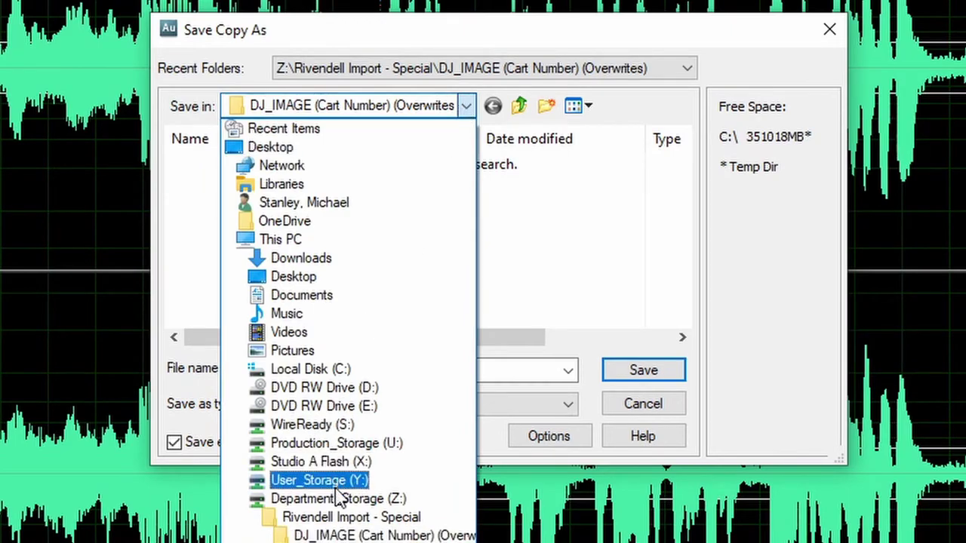
left_click(336, 500)
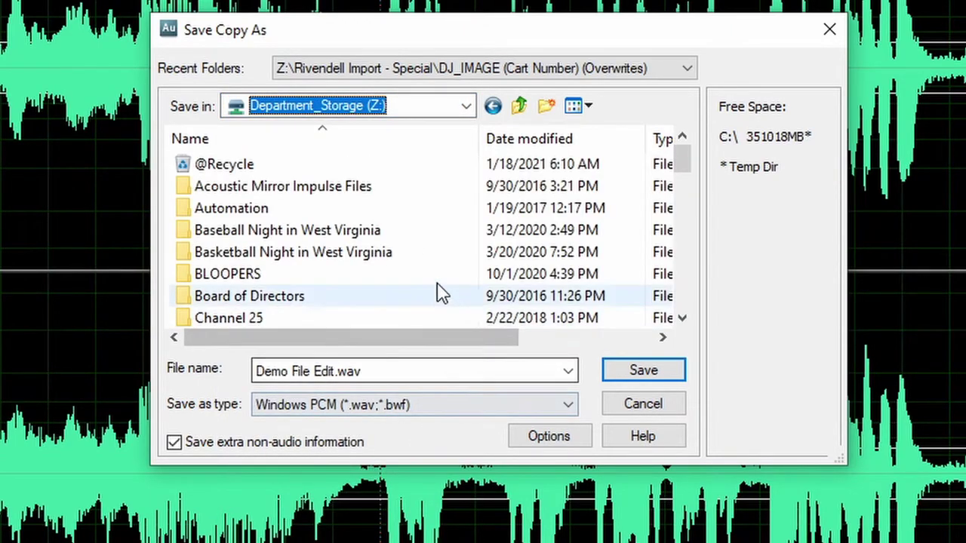
scroll(442, 298, "down", 15)
scroll(320, 265, "up", 4)
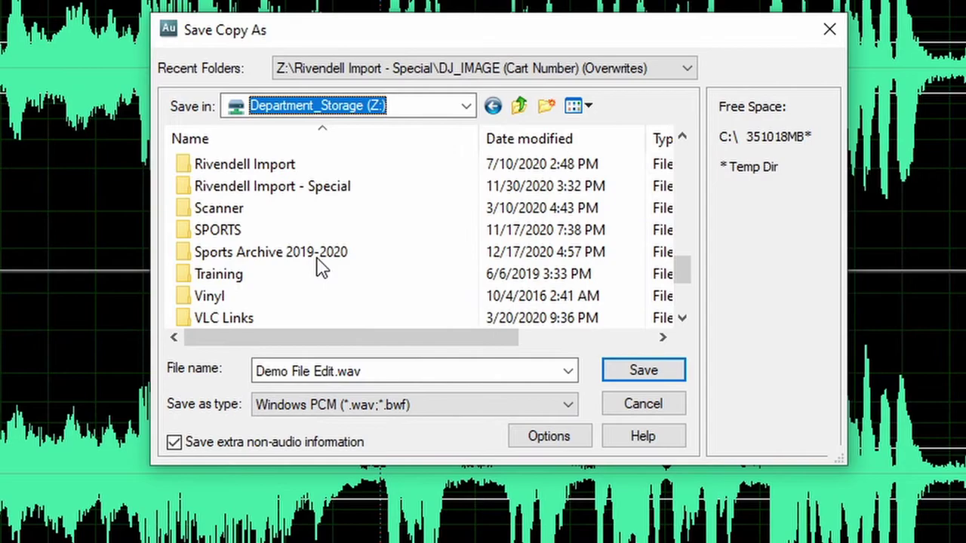
scroll(312, 276, "down", 1)
left_click(295, 232)
double_click(294, 234)
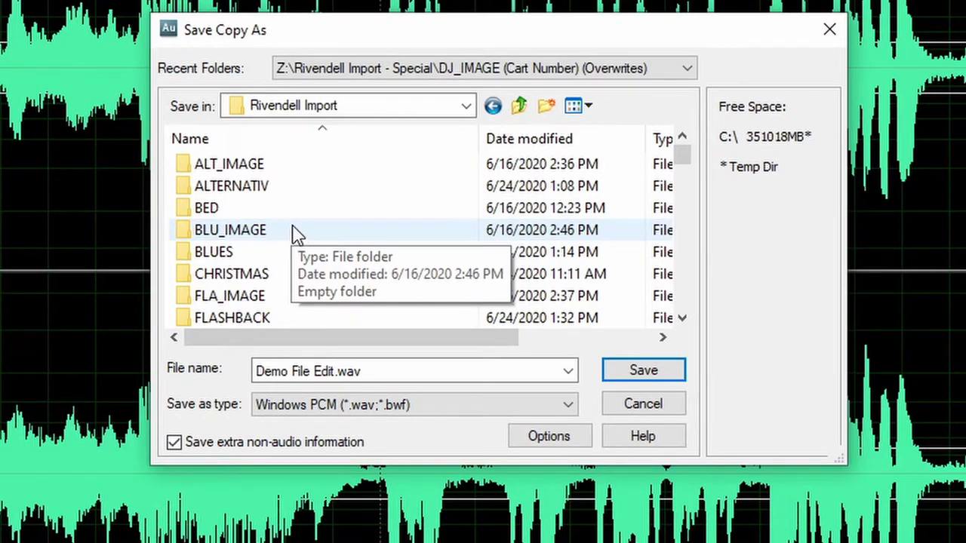
scroll(298, 236, "down", 1)
scroll(295, 235, "down", 2)
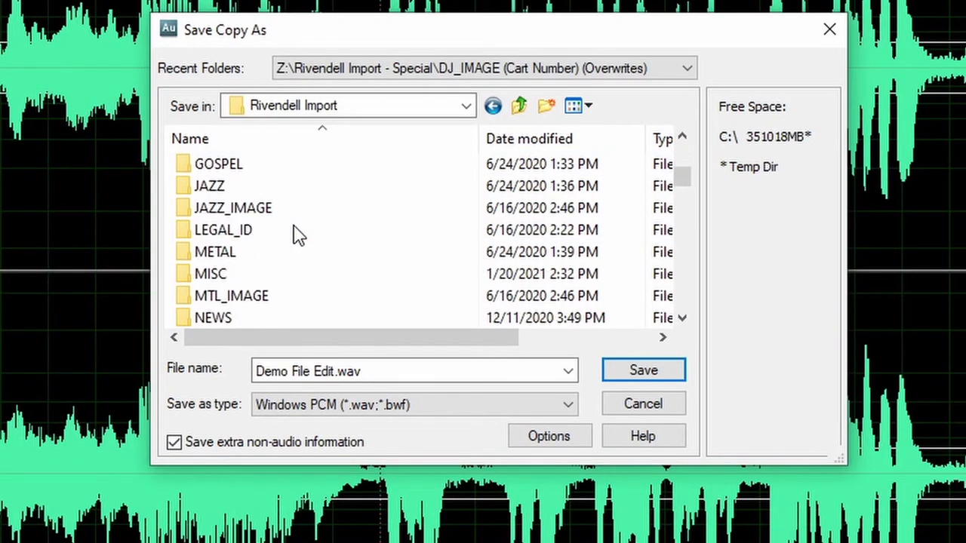
double_click(226, 279)
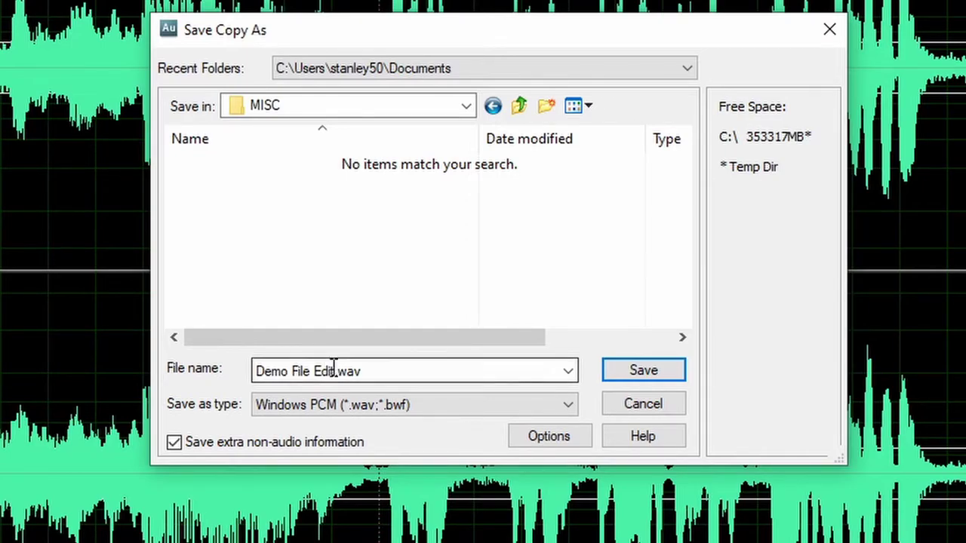
- Name the copy "Demo Artist - Demo Song Title.wav" and save it as Windows PCM
left_click(339, 370)
left_click(336, 371)
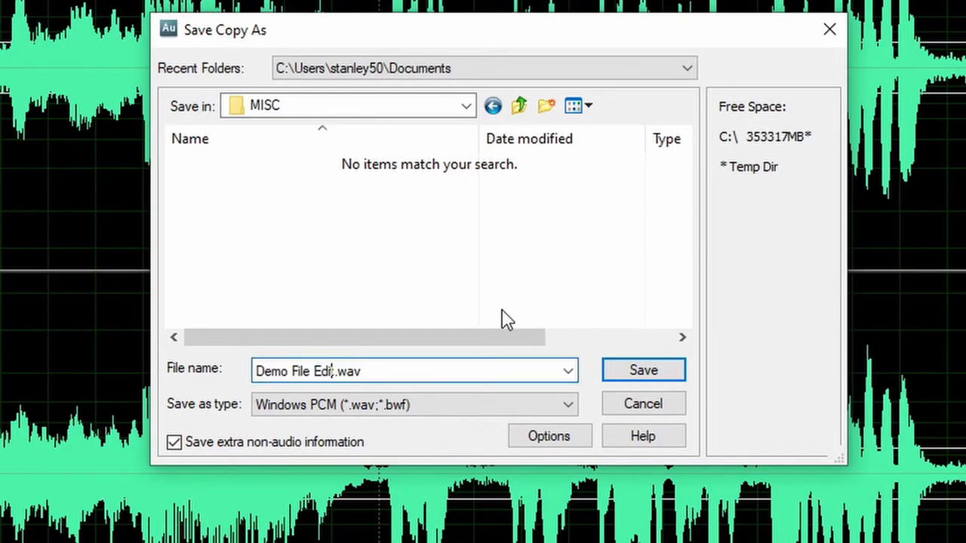
key("shift+Home")
type("Demo So")
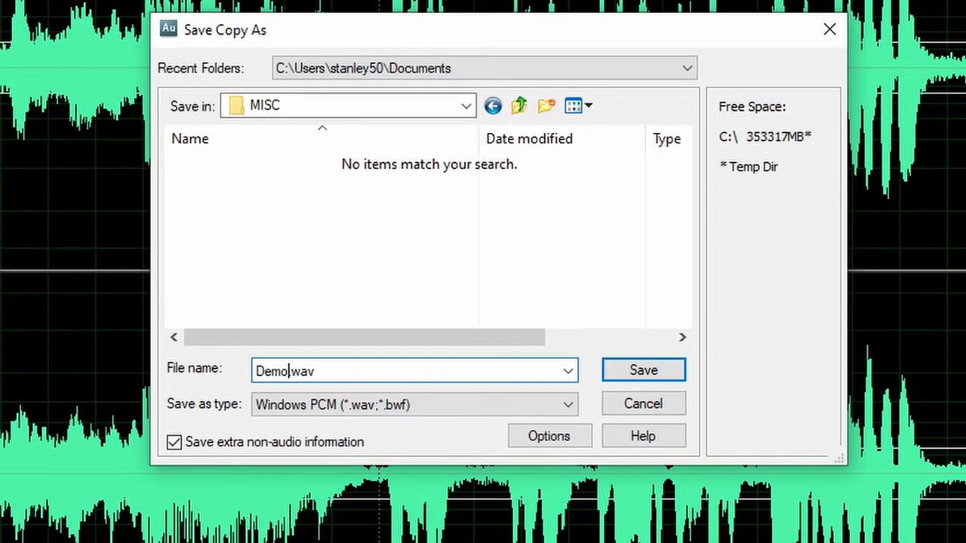
key("BackSpace")
key("BackSpace")
type("Artist - ")
type("Demo Song ")
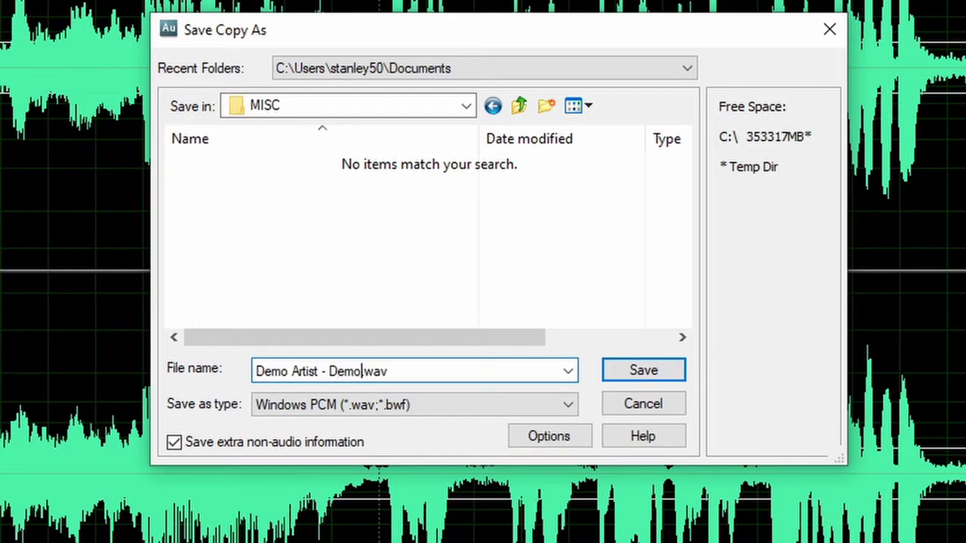
type("Title")
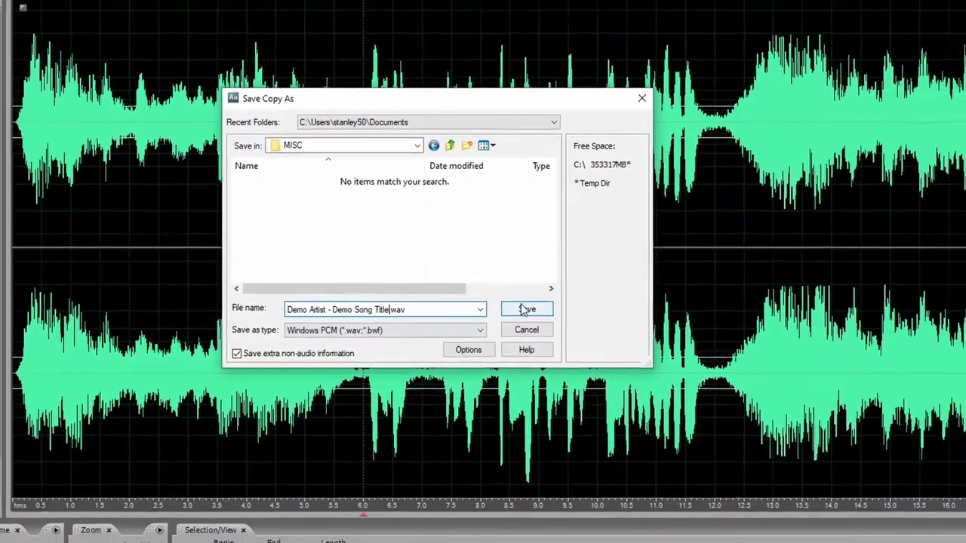
left_click(568, 334)
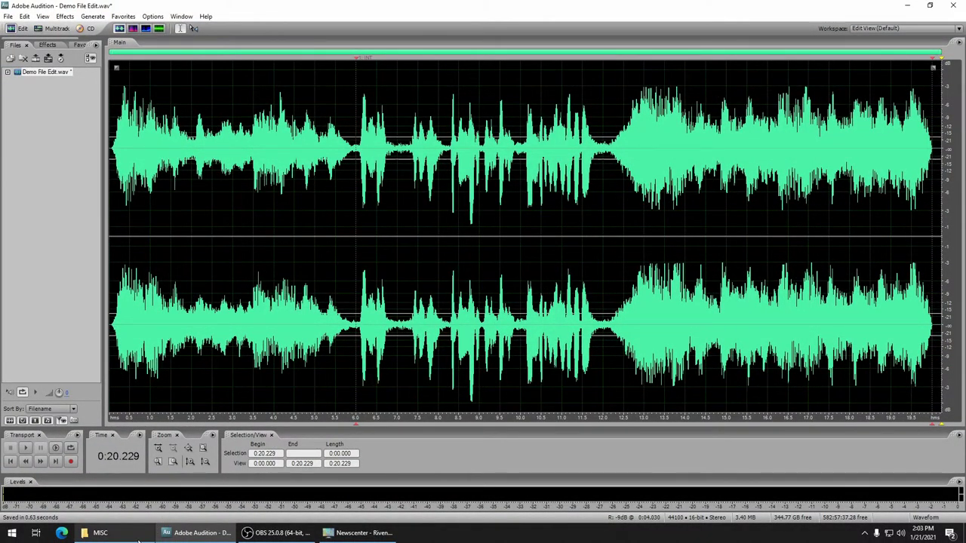
- Check the MISC import folder, switch to Rivendell's RDLibrary and open the Demo Song Title cart's audio markers for viewing
left_click(138, 538)
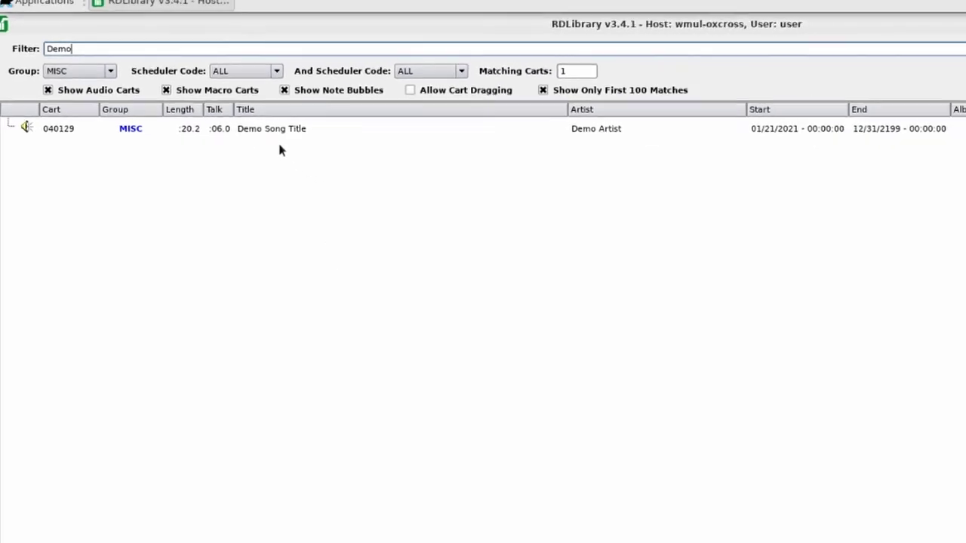
left_click(221, 112)
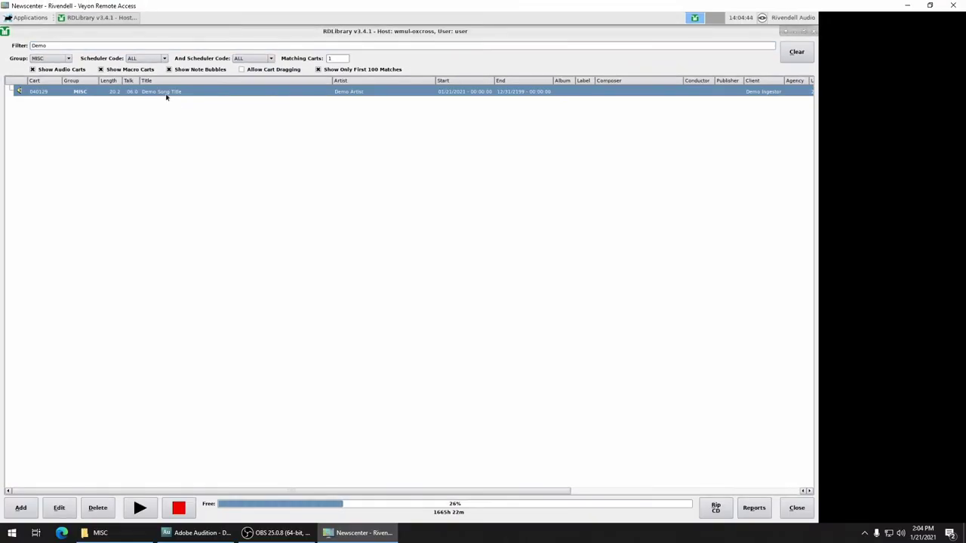
double_click(166, 91)
left_click(523, 314)
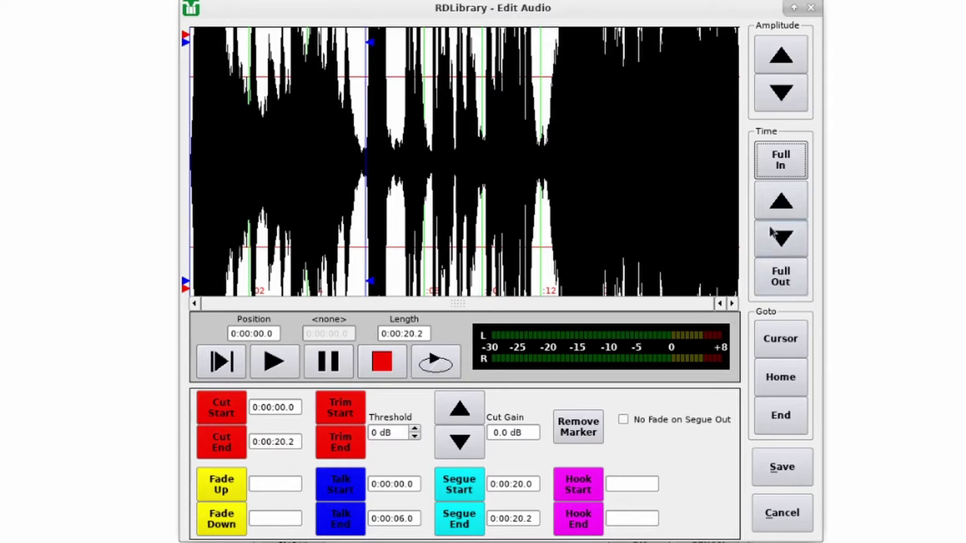
- Examine the talk marker at full zoom and the segue markers at the cut's end, and leave the editor without saving
left_click(779, 158)
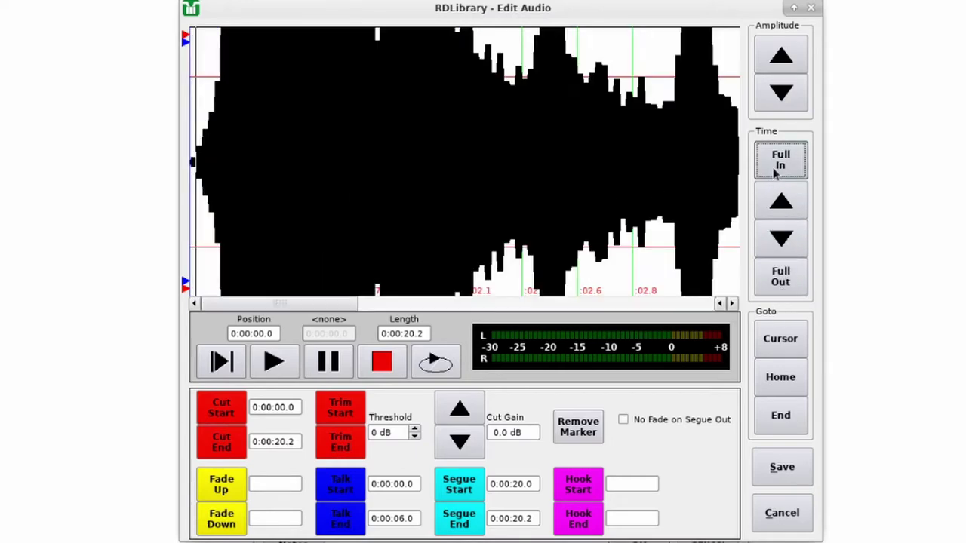
left_click(768, 425)
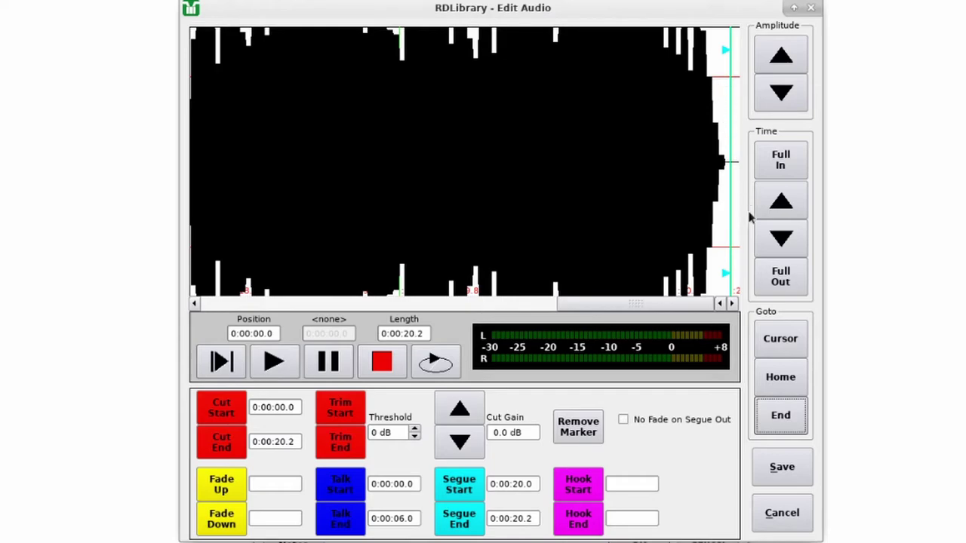
left_click(763, 512)
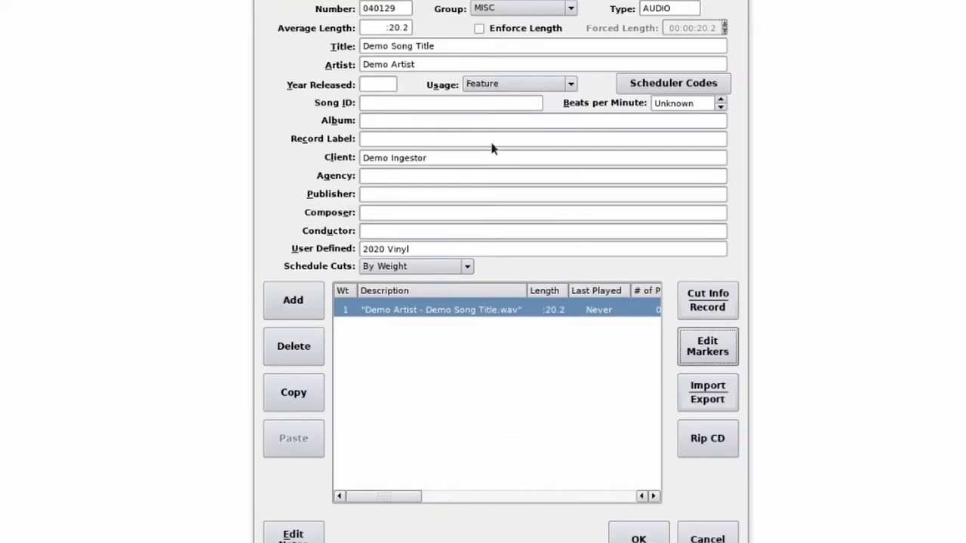
- Close the Demo Song Title cart, switch to Adobe Audition and clear the start date in the file's Cart metadata
left_click(638, 538)
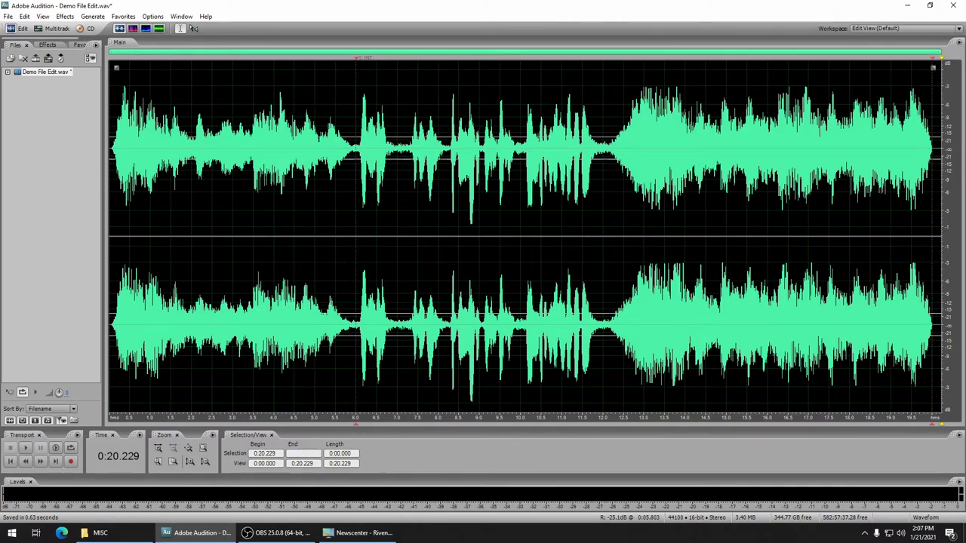
key("ctrl+p")
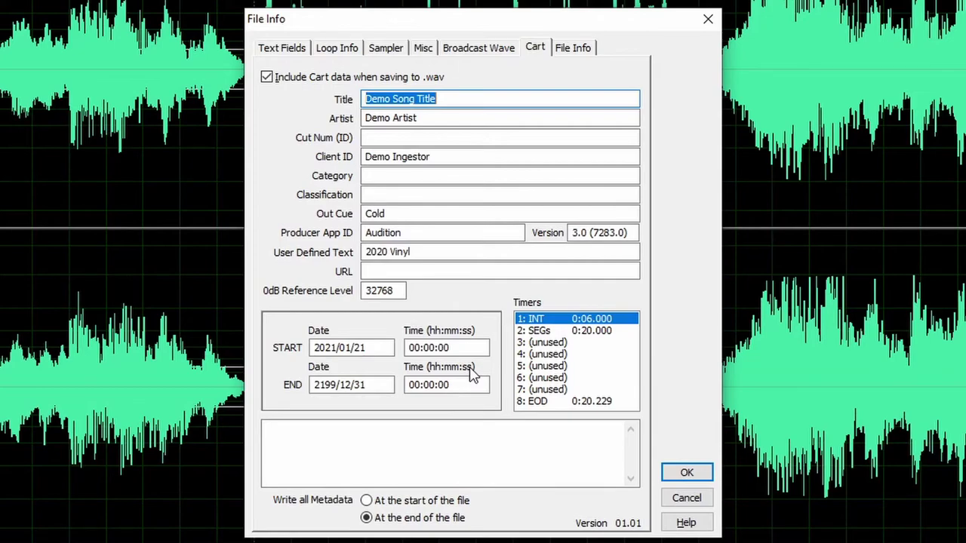
double_click(372, 348)
key("BackSpace")
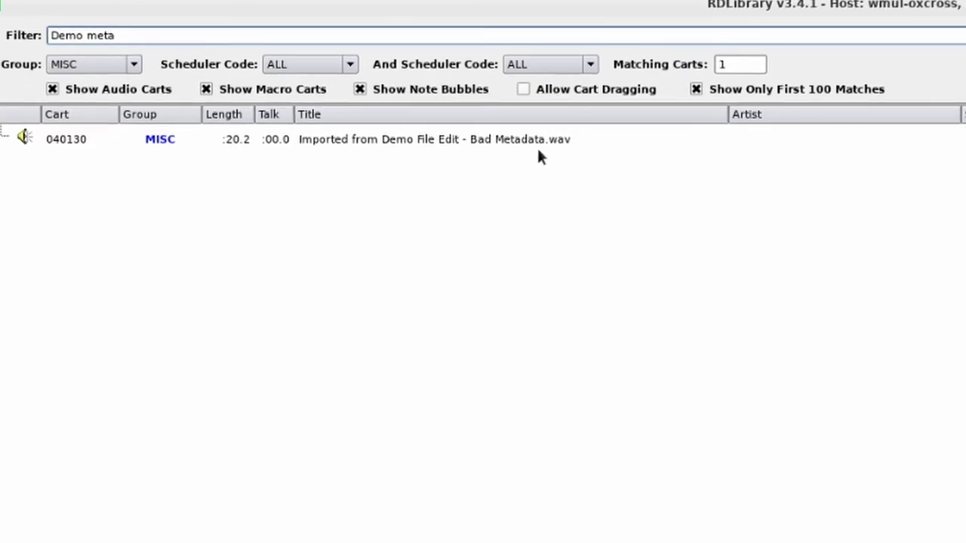
- Switch to RDLibrary, open the cart imported from Demo File Edit - Bad Metadata.wav, view its audio markers and leave the editor without saving
double_click(450, 88)
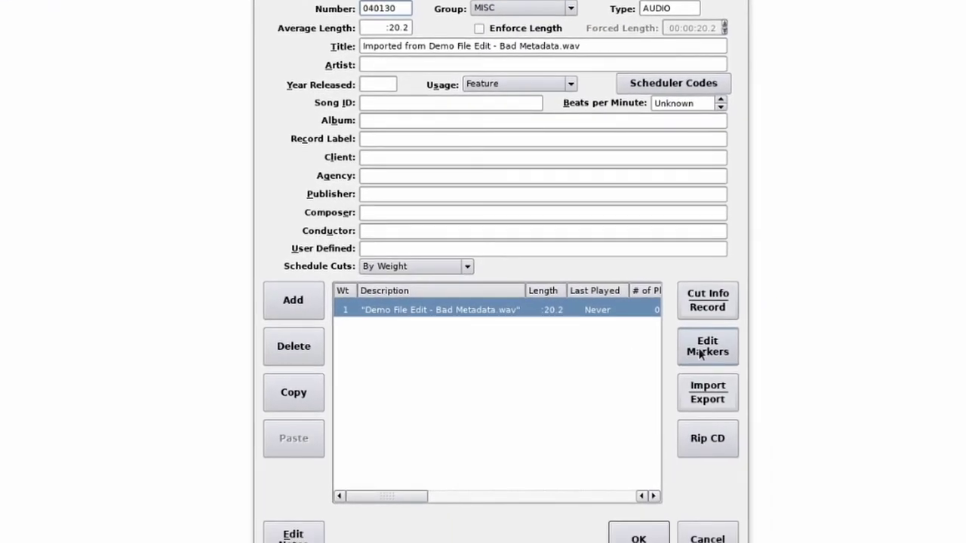
left_click(707, 348)
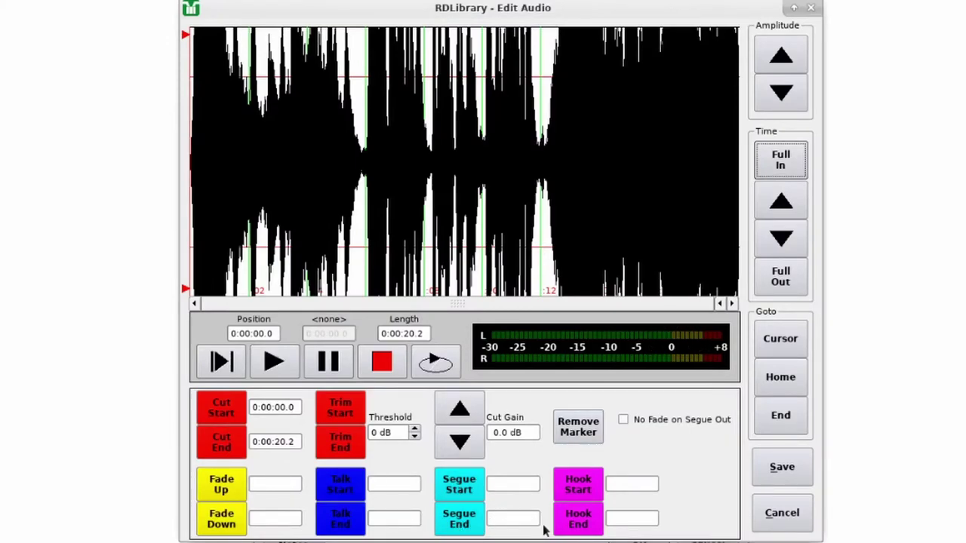
left_click(807, 515)
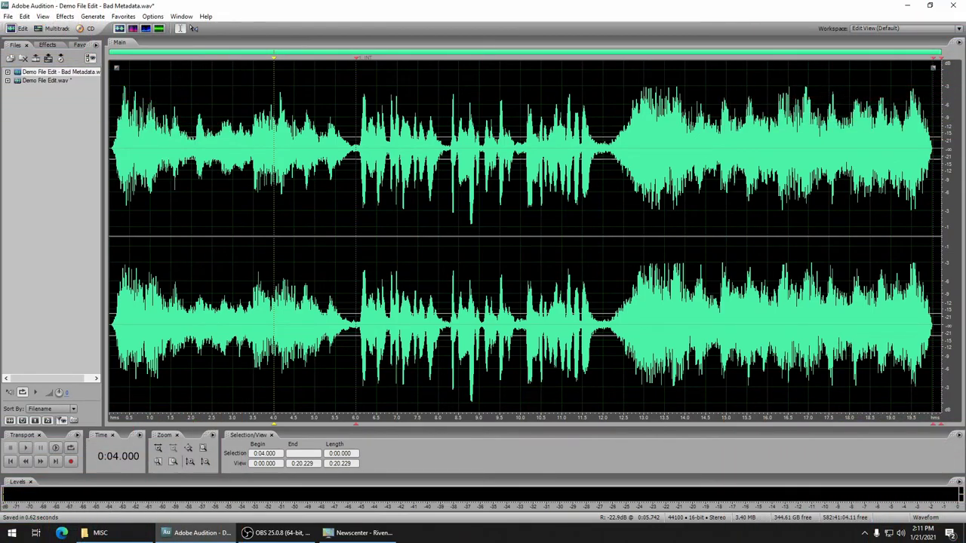
- In Adobe Audition, start saving the Bad Metadata file under the new name "Demo File Edit - No Metadata.wav" in the Ingesting Demo folder
key("ctrl+p")
left_click(8, 17)
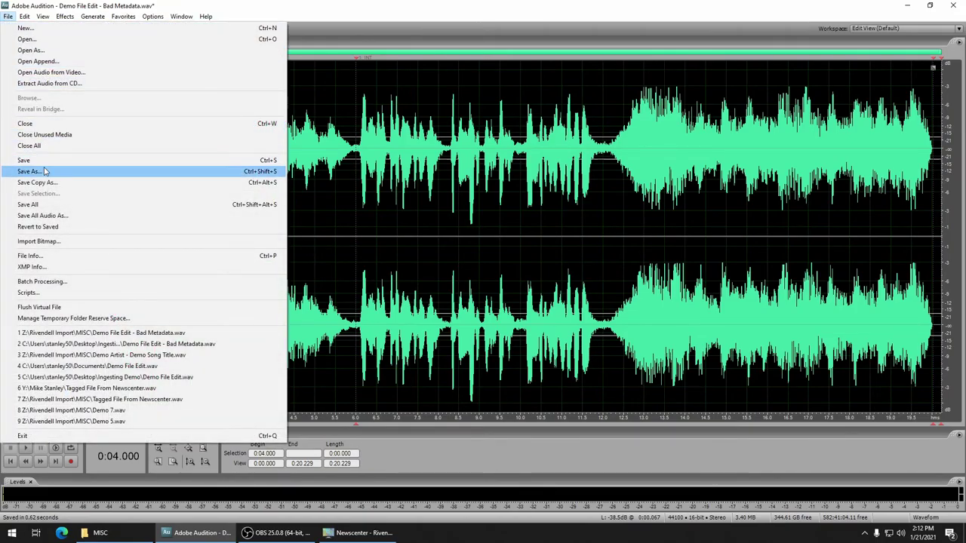
left_click(44, 172)
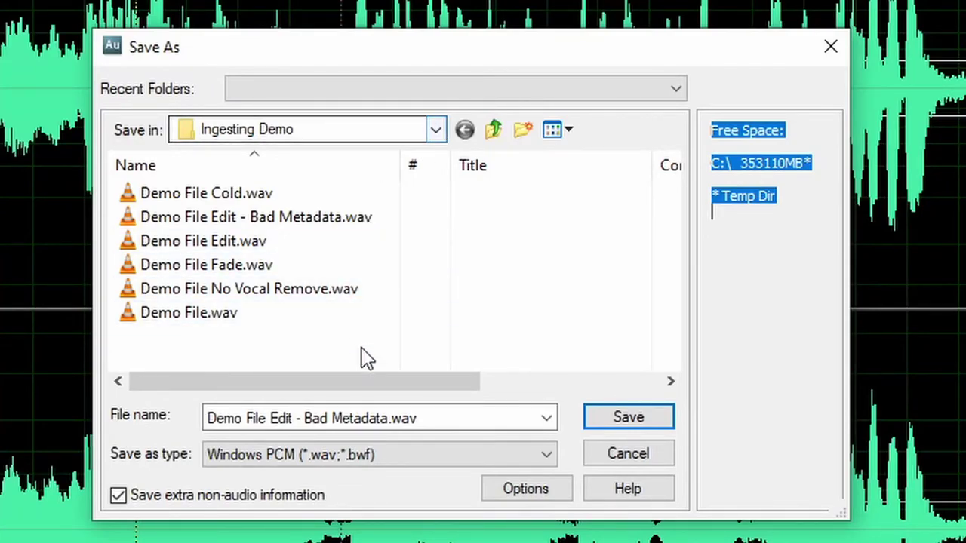
left_click(386, 422)
left_click(387, 419)
key("ctrl+shift+Left")
key("ctrl+shift+Left")
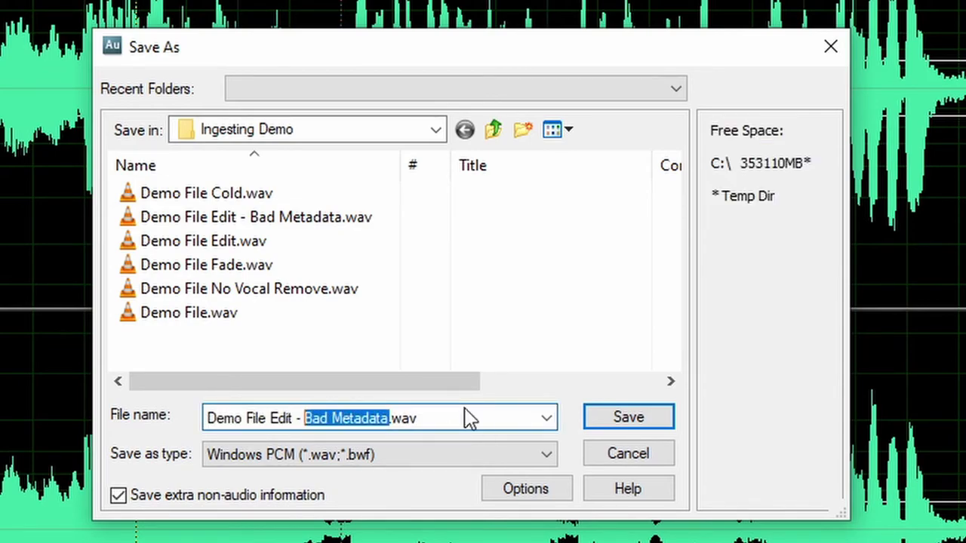
type("No Metadata")
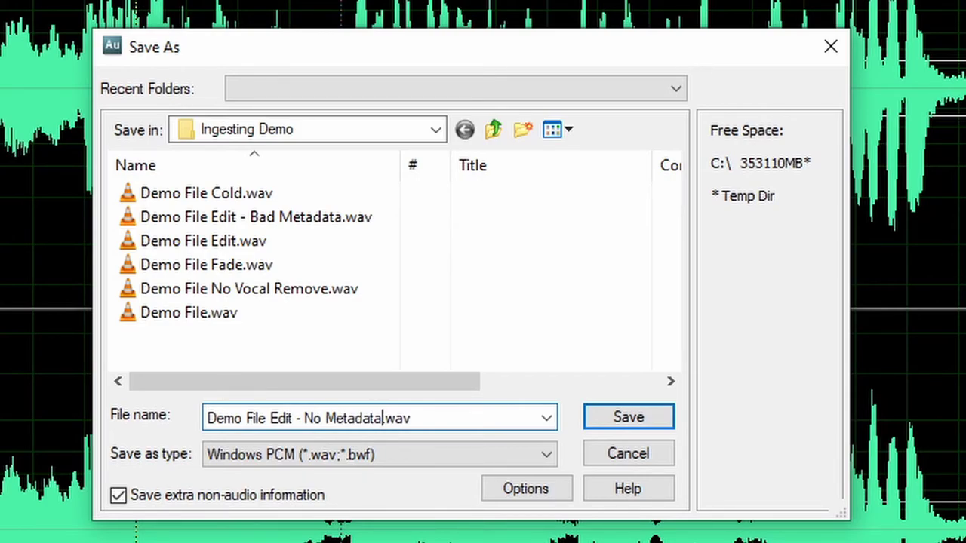
- Exclude extra non-audio information from the save, save the file and close it
left_click(138, 506)
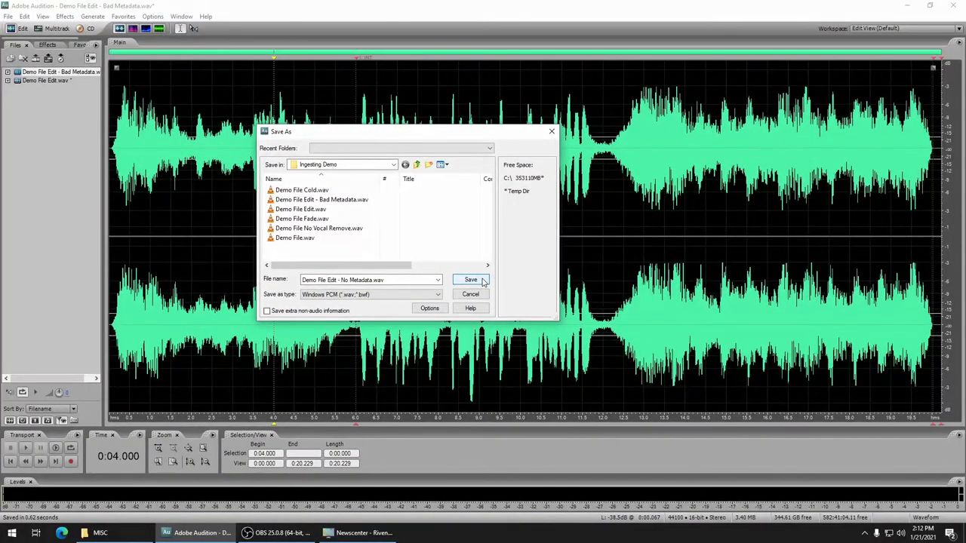
left_click(470, 280)
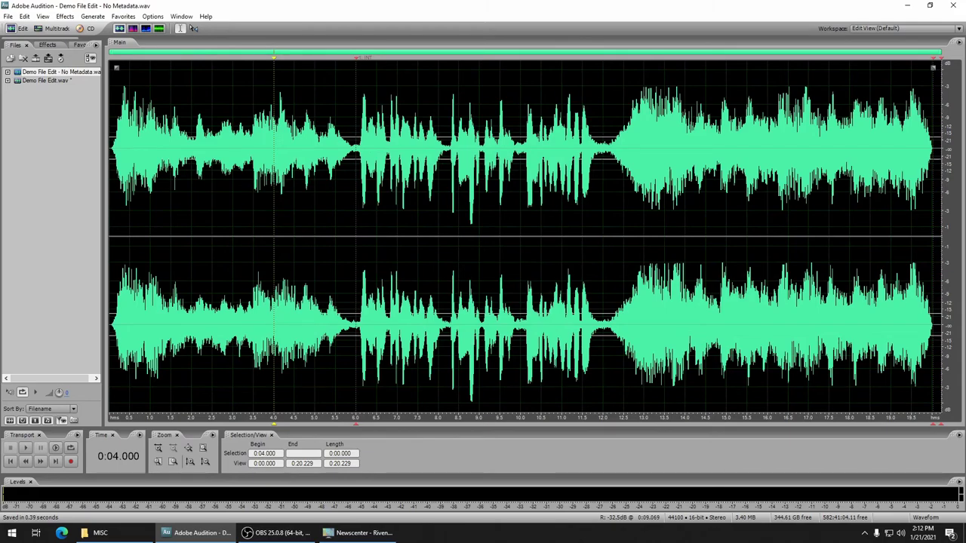
left_click(7, 16)
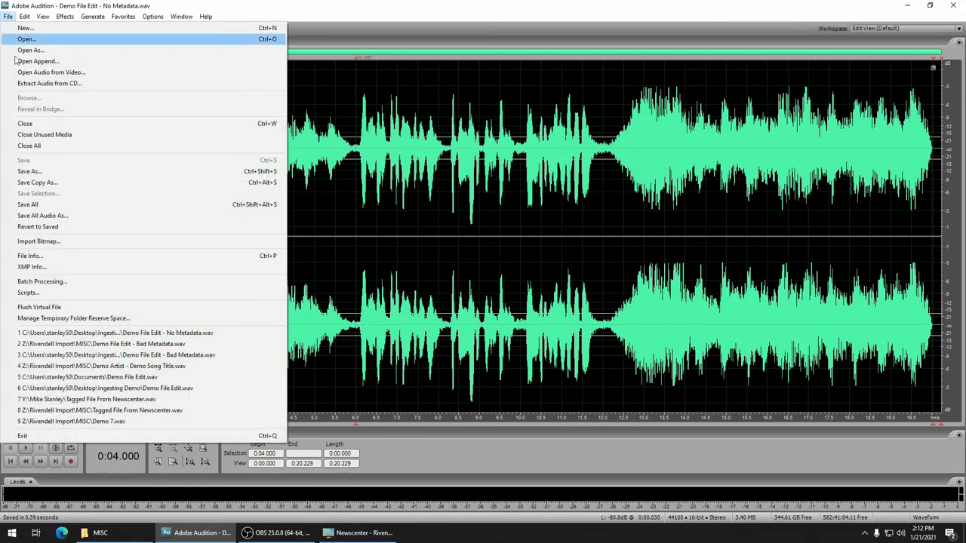
left_click(31, 128)
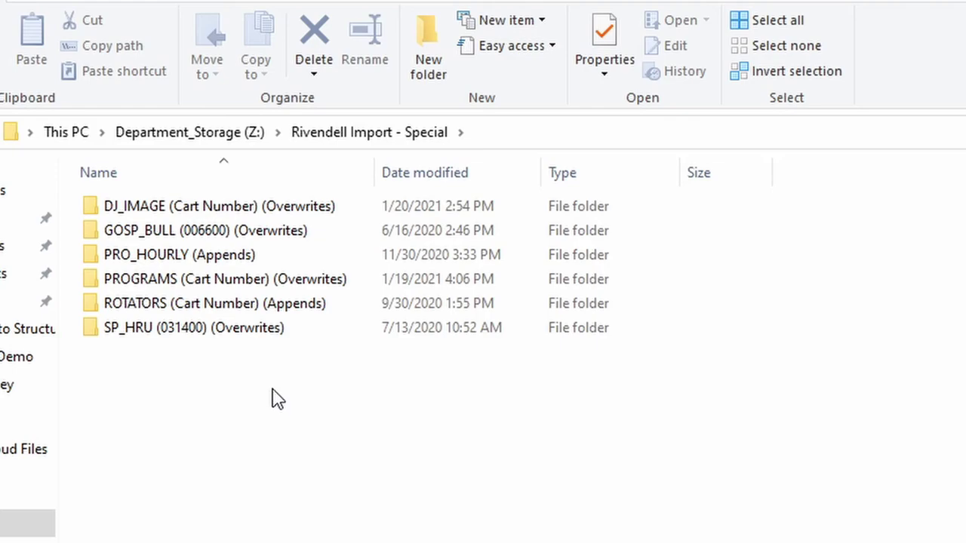
- In File Explorer, examine the Rivendell Import - Special folders from DJ_IMAGE to SP_HRU, including the subfolders of PRO_HOURLY (Appends)
left_click(287, 208)
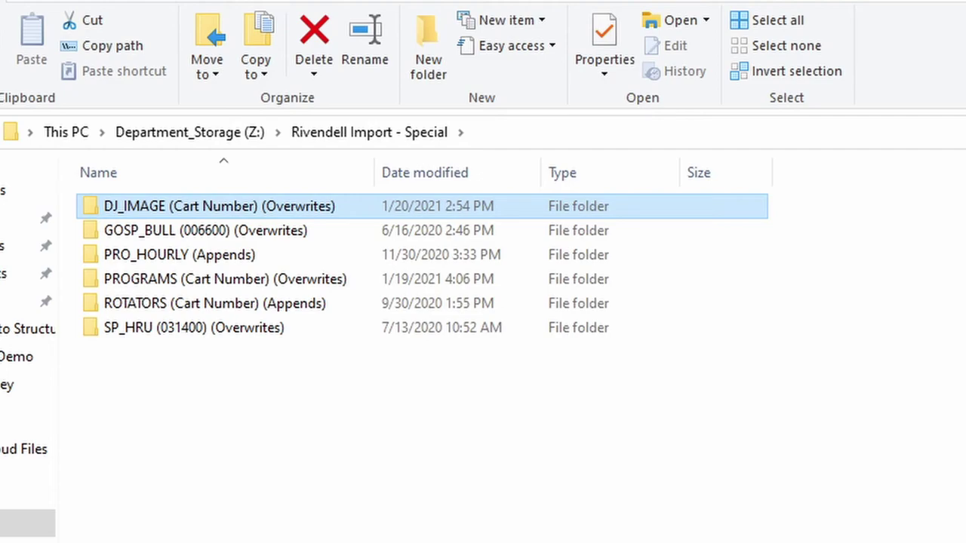
left_click(205, 231)
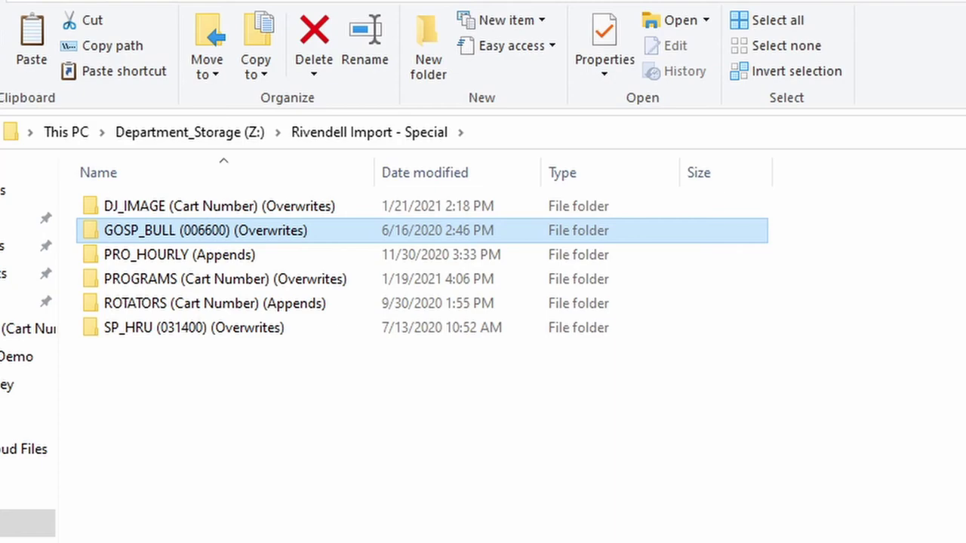
left_click(179, 254)
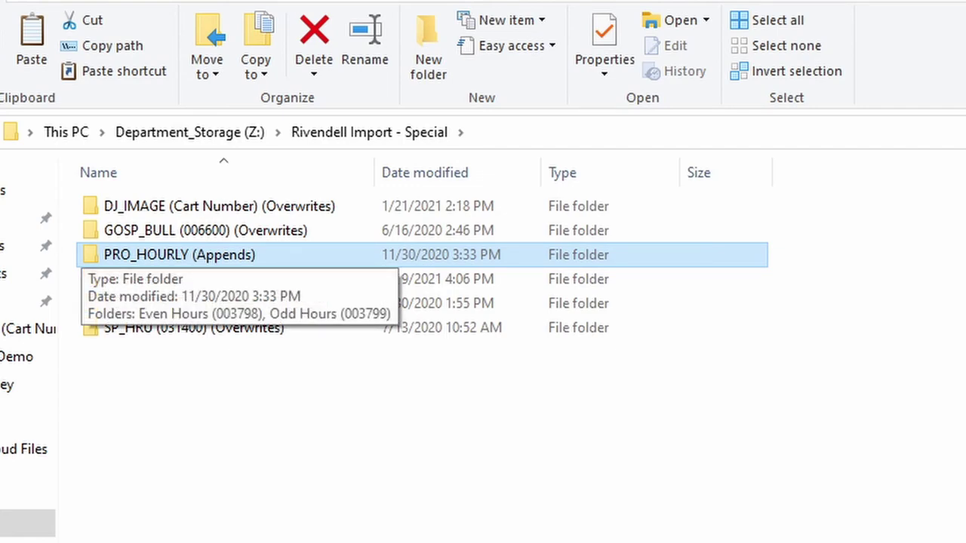
key("Return")
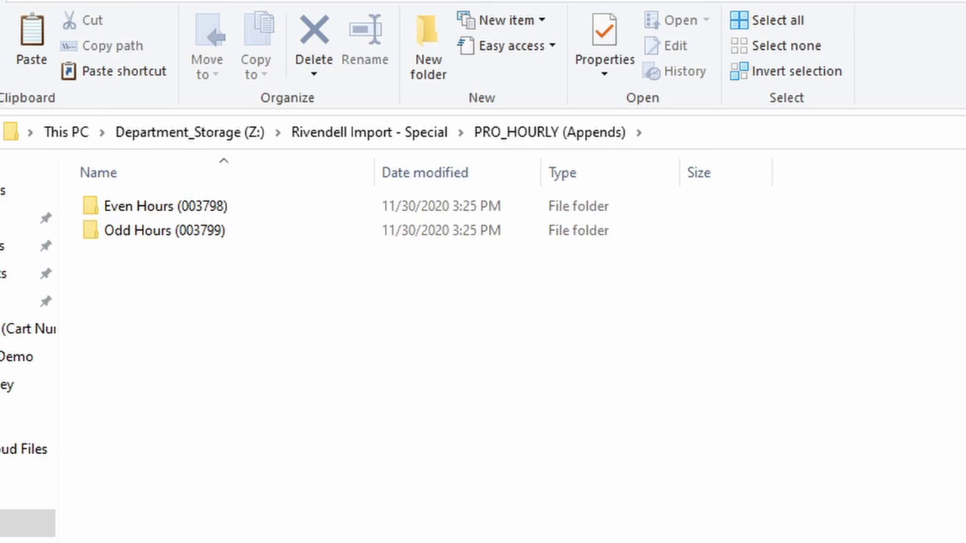
key("alt+Up")
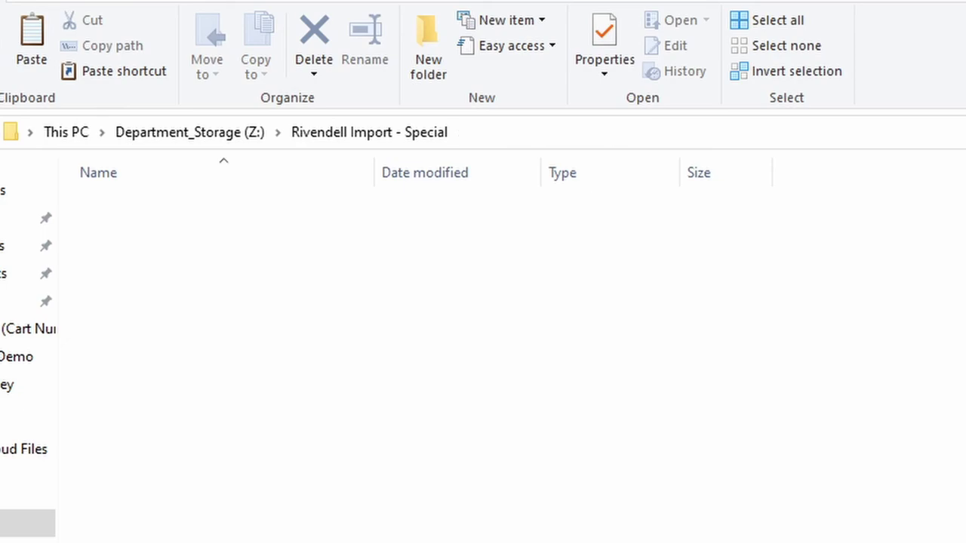
left_click(224, 279)
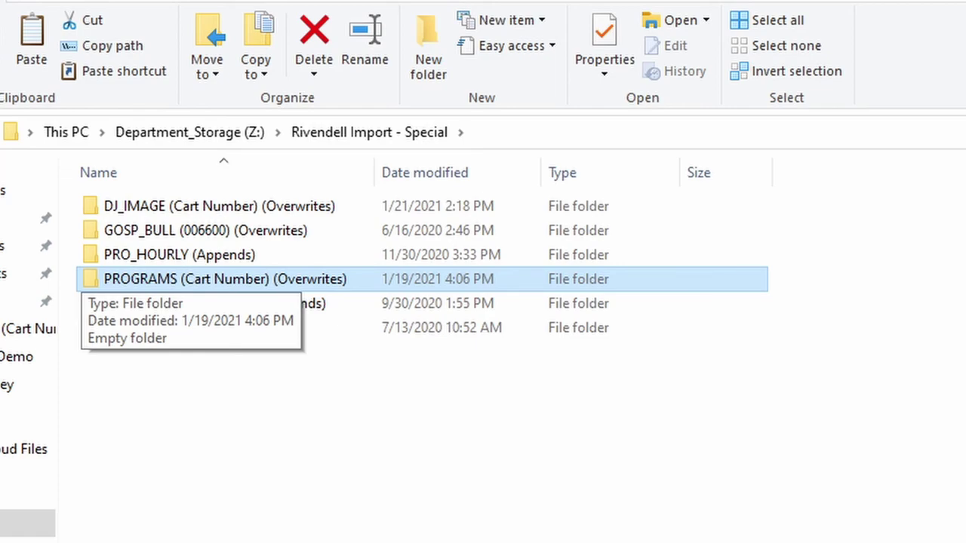
left_click(215, 304)
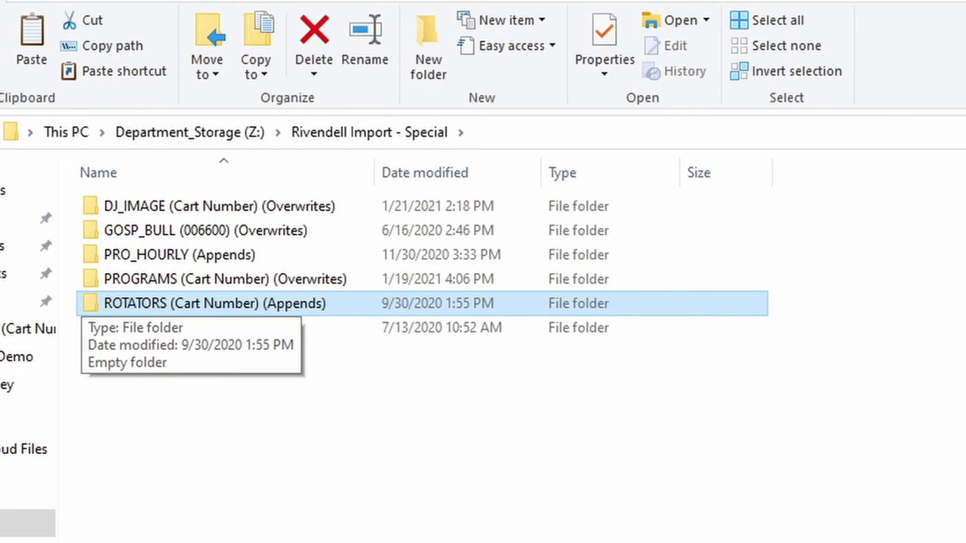
left_click(194, 328)
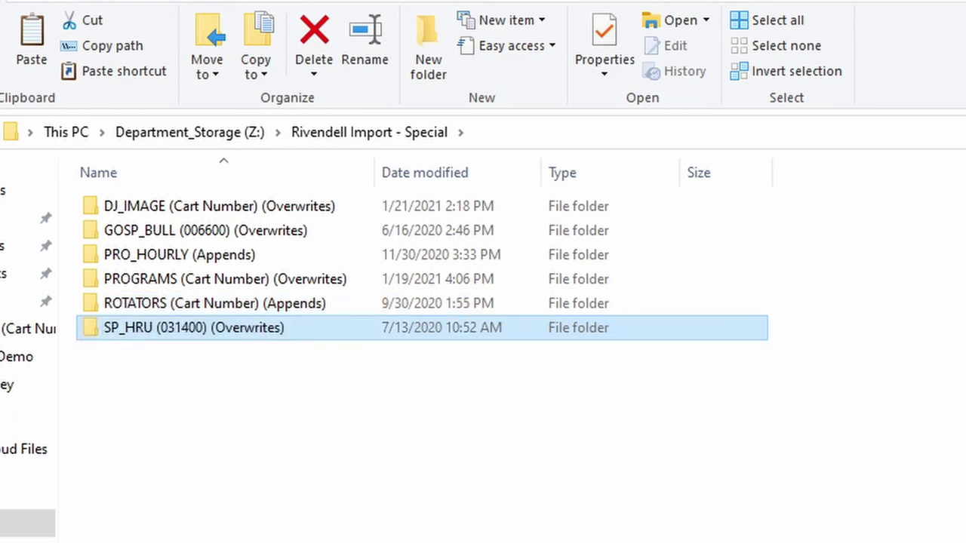